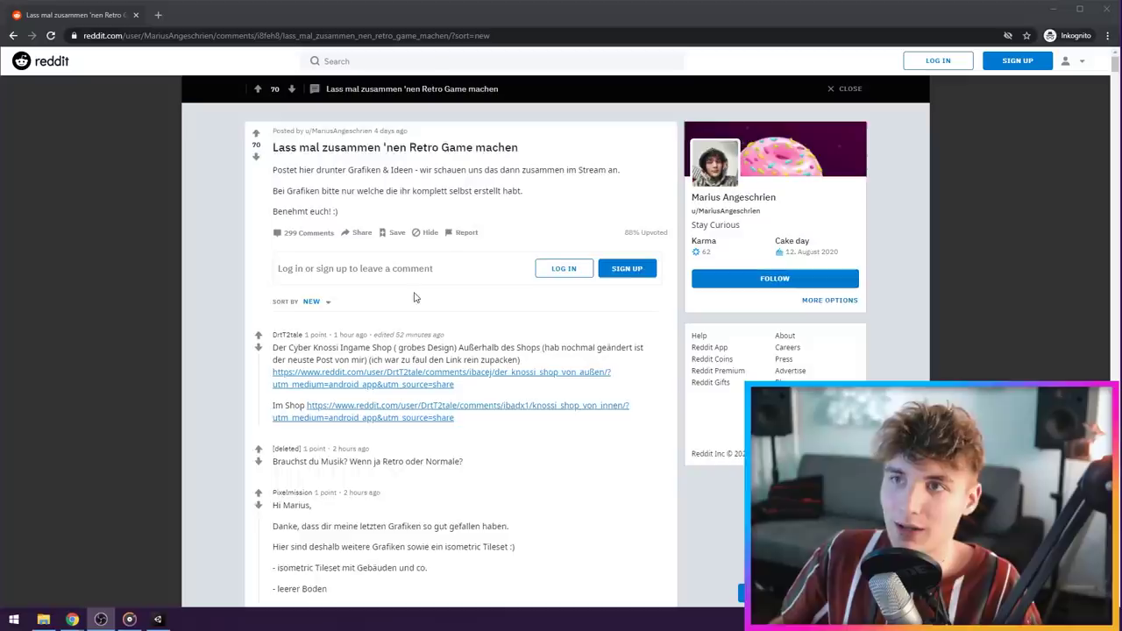
Scroll to the first comment, highlight its shop description, and open the 'Im Shop' post in a new tab
{"action": "scroll", "coordinate": [400, 283], "scroll_direction": "down", "scroll_amount": 1}
{"action": "scroll", "coordinate": [402, 265], "scroll_direction": "down", "scroll_amount": 2}
{"action": "scroll", "coordinate": [401, 266], "scroll_direction": "up", "scroll_amount": 2}
{"action": "scroll", "coordinate": [308, 266], "scroll_direction": "down", "scroll_amount": 1}
{"action": "scroll", "coordinate": [308, 267], "scroll_direction": "down", "scroll_amount": 1}
{"action": "left_click_drag", "start_coordinate": [291, 232], "coordinate": [421, 243]}
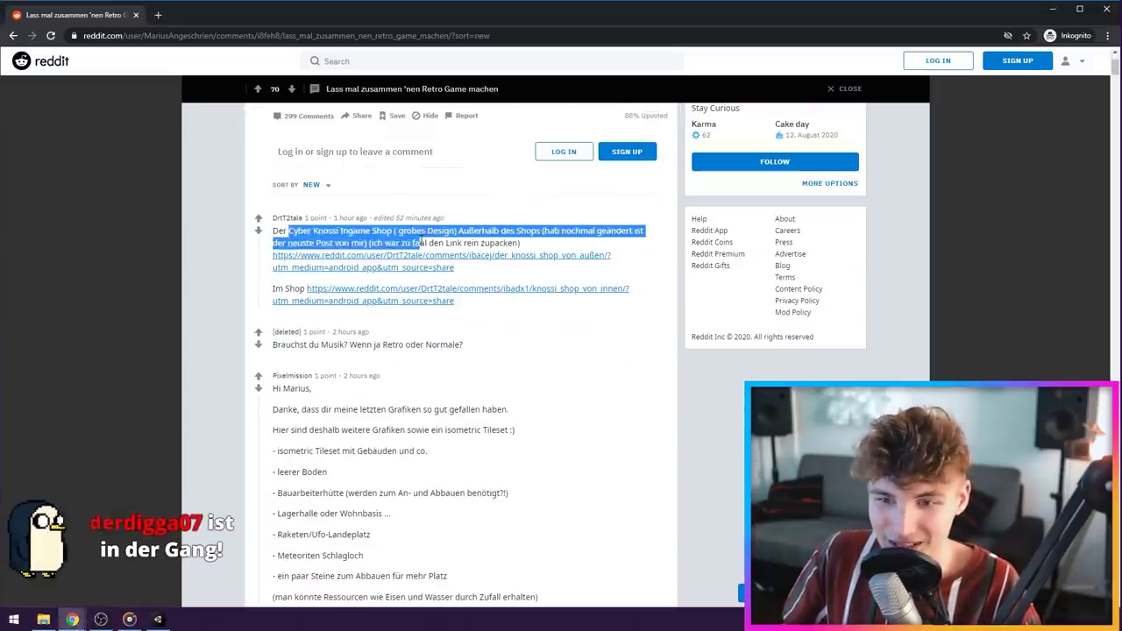
{"action": "left_click", "coordinate": [302, 235]}
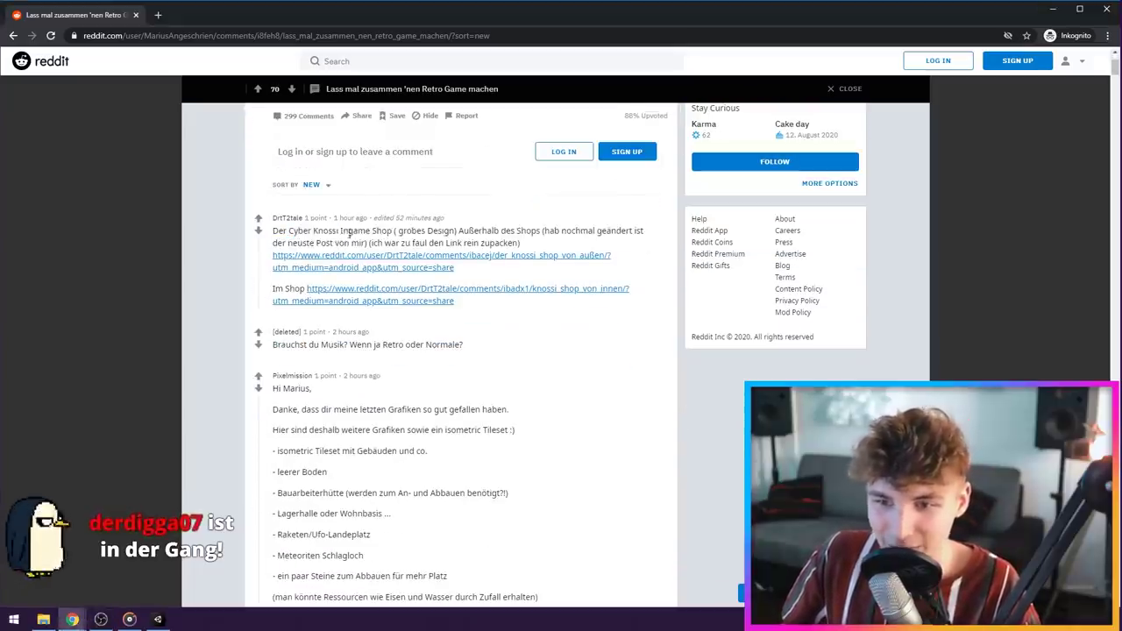
{"action": "left_click_drag", "start_coordinate": [575, 230], "coordinate": [421, 243]}
{"action": "left_click", "coordinate": [471, 232]}
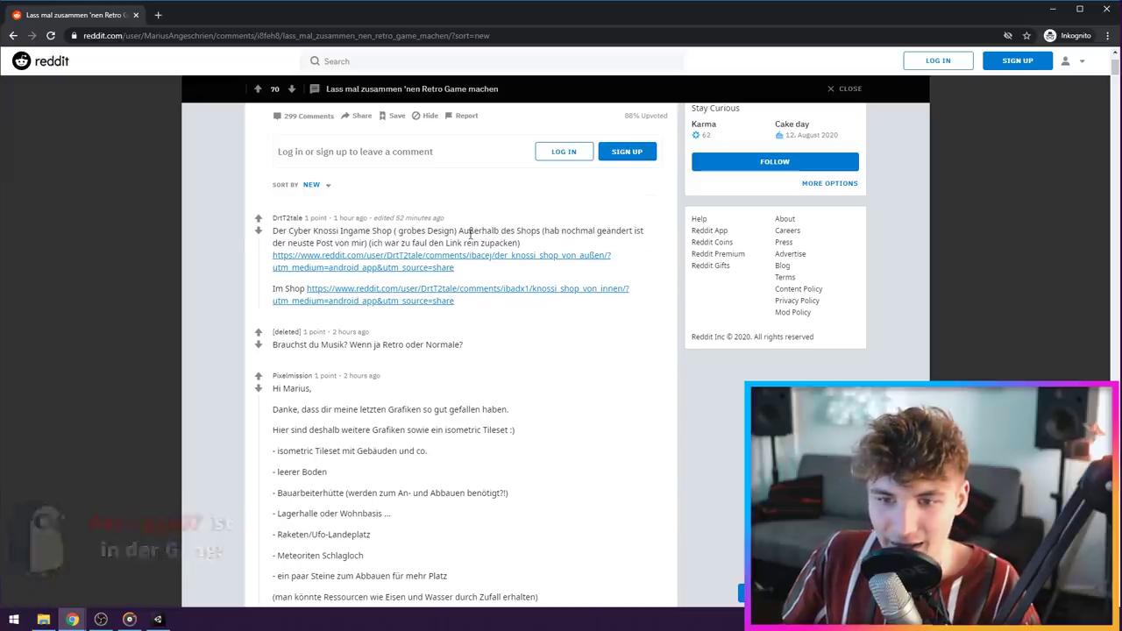
{"action": "scroll", "coordinate": [382, 199], "scroll_direction": "down", "scroll_amount": 1}
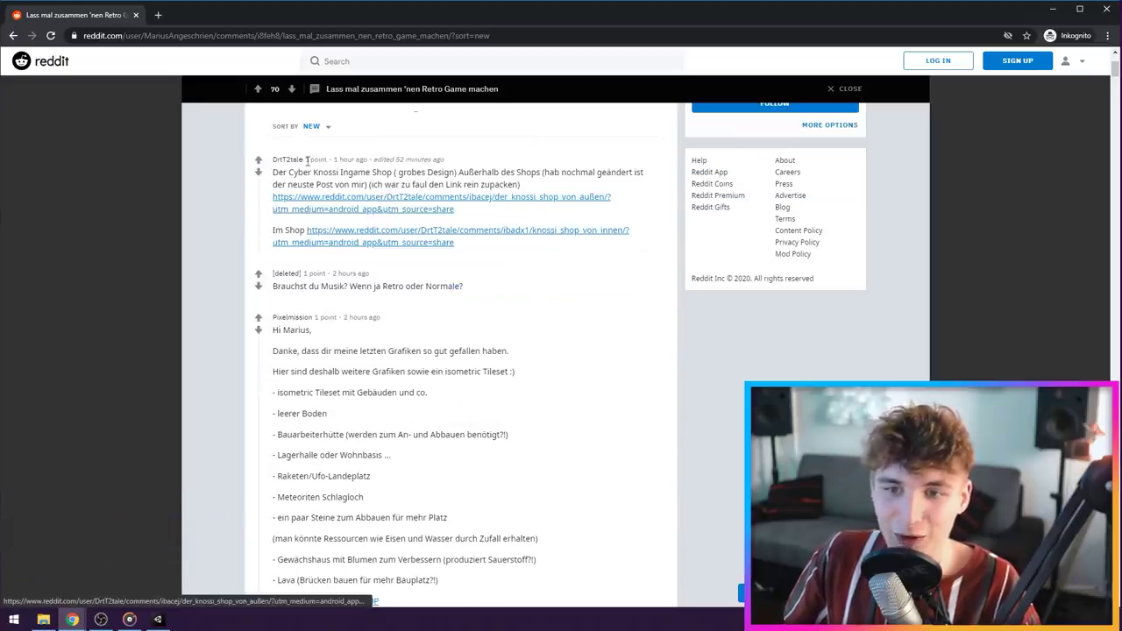
{"action": "left_click", "coordinate": [382, 200]}
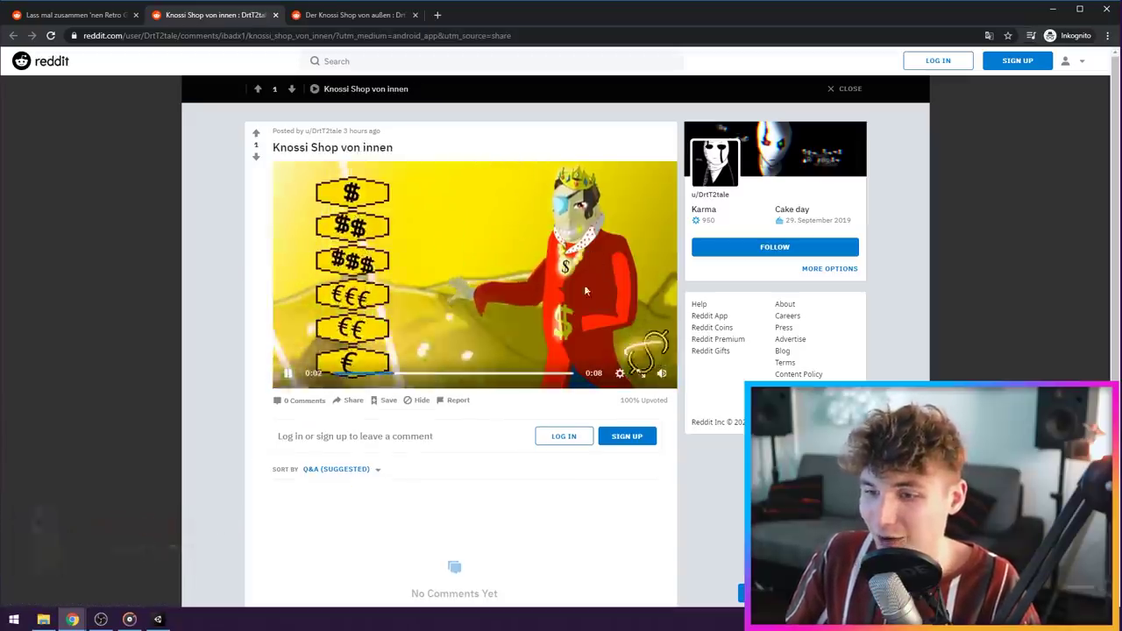
Watch the 'Knossi Shop von innen' video full screen, replay it, then exit full screen
{"action": "left_click", "coordinate": [641, 375]}
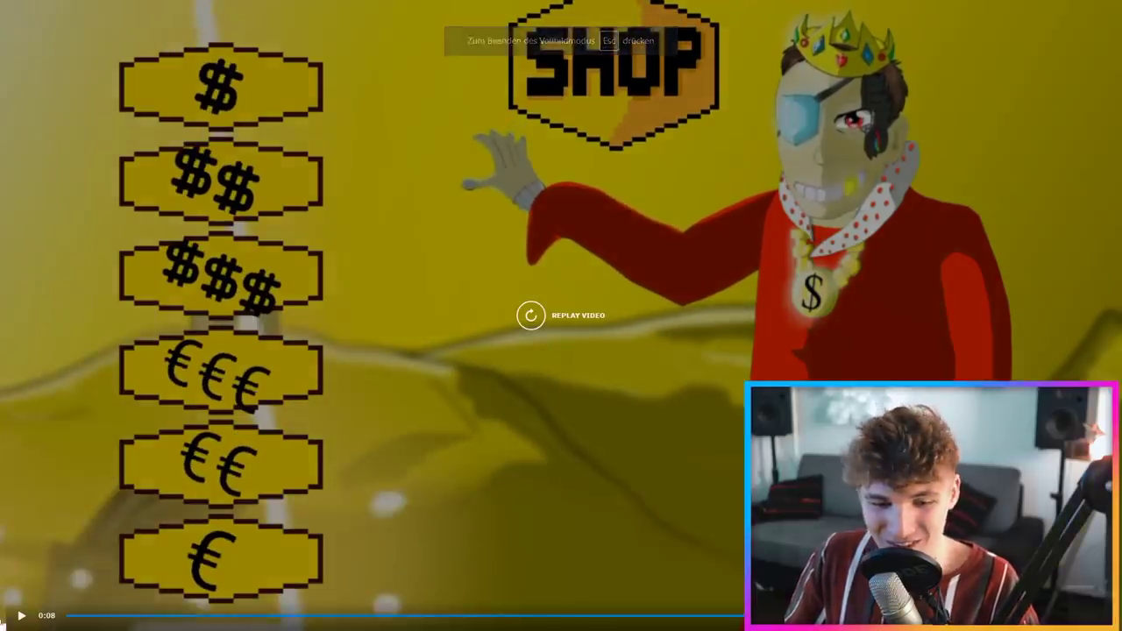
{"action": "left_click", "coordinate": [19, 617]}
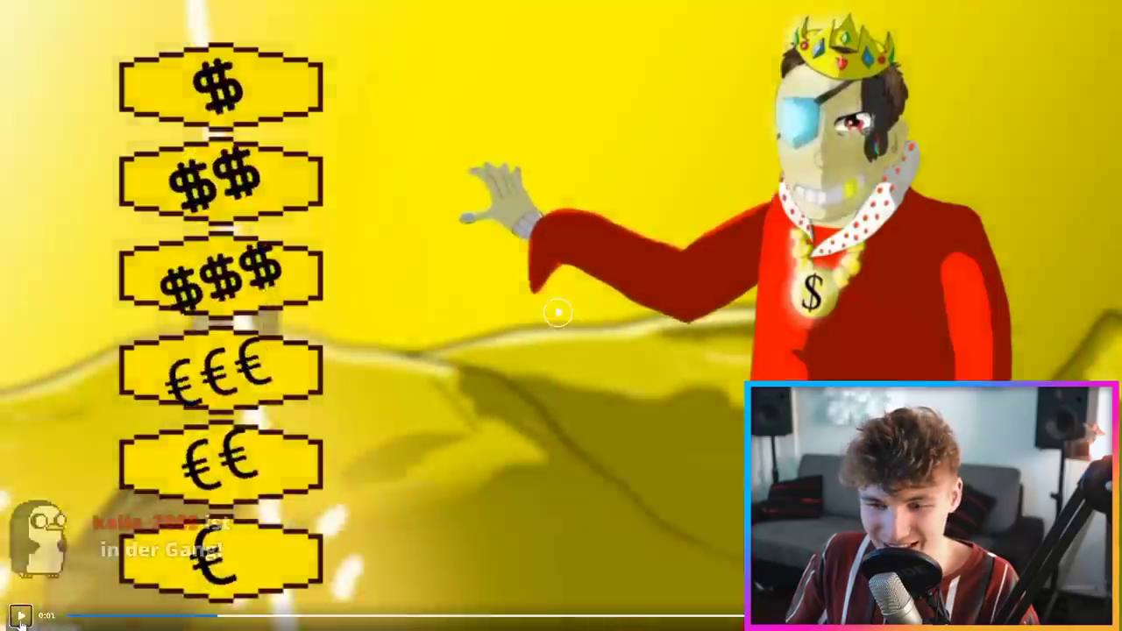
{"action": "key", "text": "Escape"}
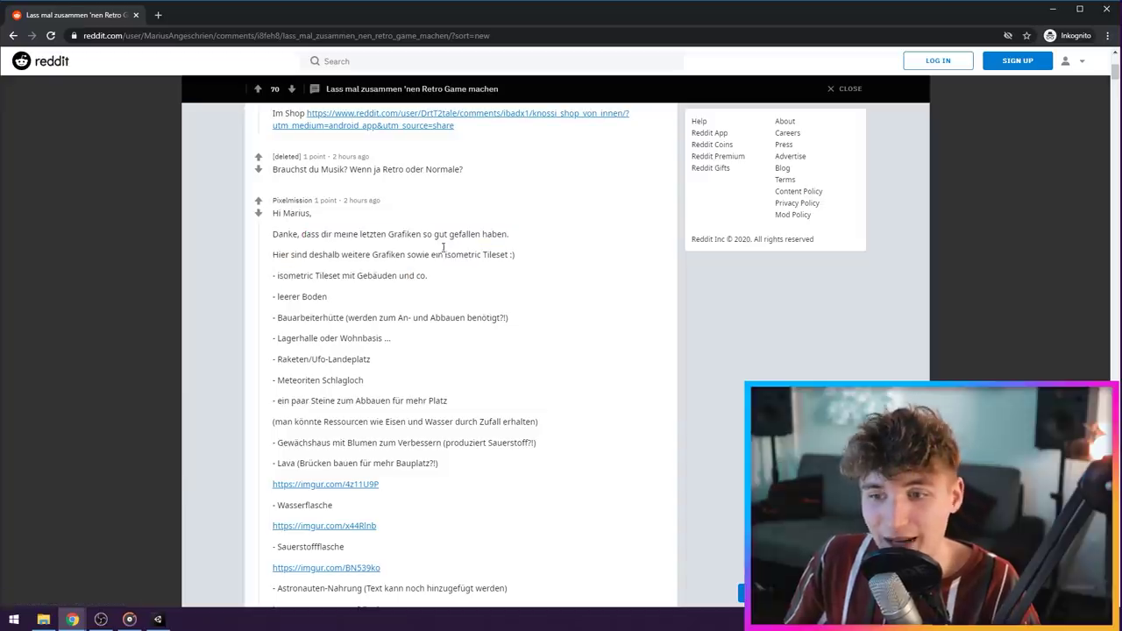
Highlight the isometric Tileset and 'Lagerhalle oder Wohnbasis' lines in the pixel-art comment
{"action": "left_click_drag", "start_coordinate": [462, 255], "coordinate": [515, 255]}
{"action": "left_click", "coordinate": [484, 279]}
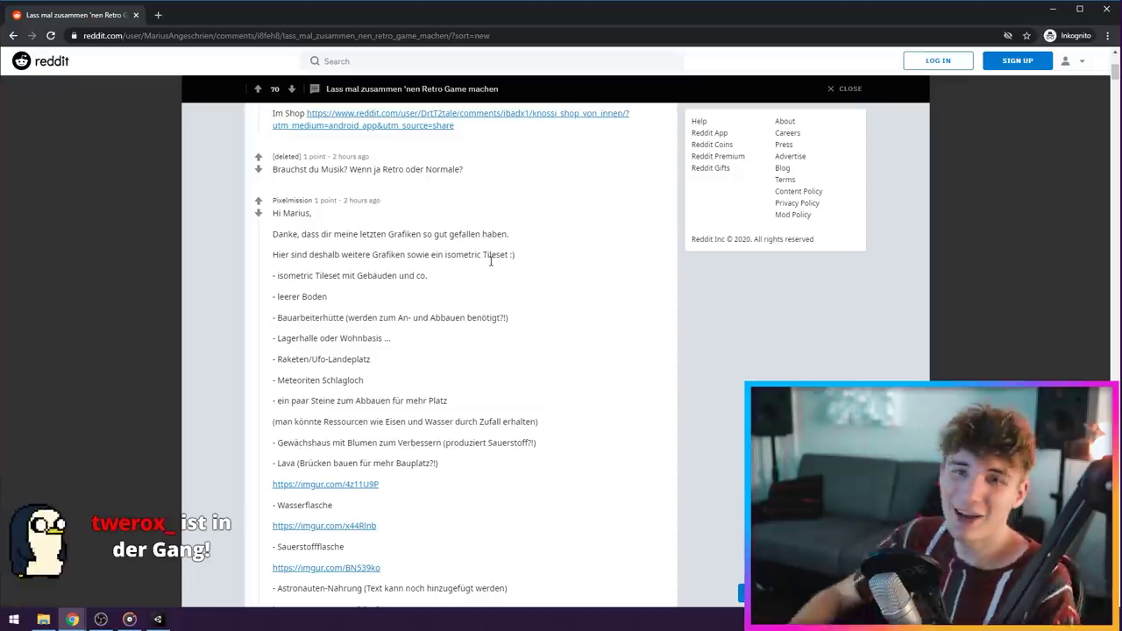
{"action": "scroll", "coordinate": [309, 232], "scroll_direction": "down", "scroll_amount": 1}
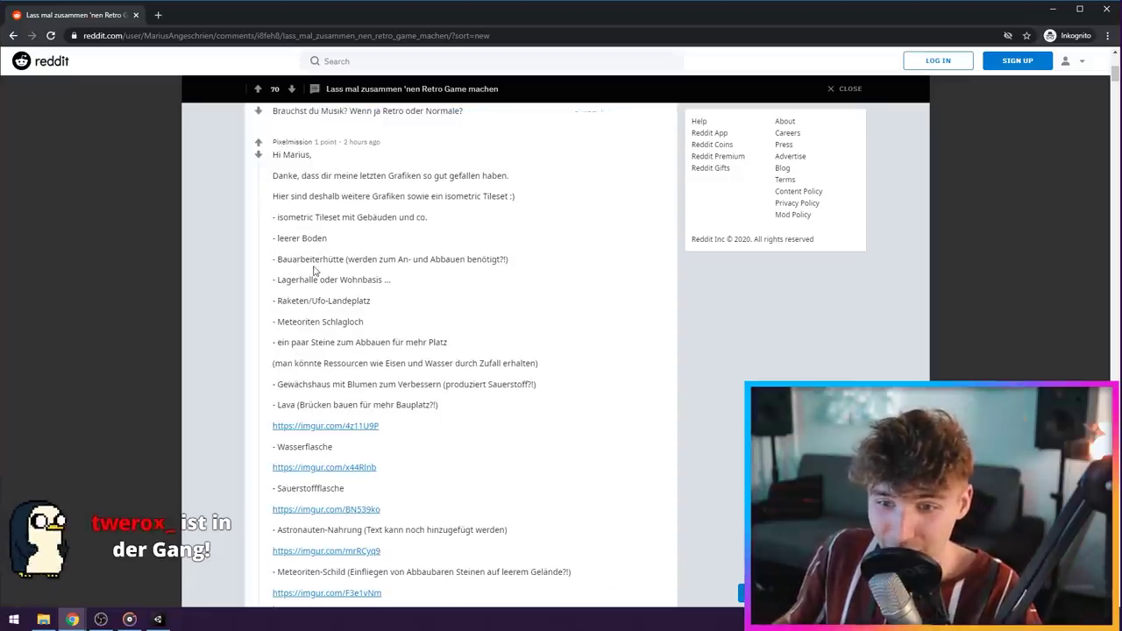
{"action": "left_click_drag", "start_coordinate": [295, 278], "coordinate": [375, 279]}
{"action": "left_click", "coordinate": [290, 302]}
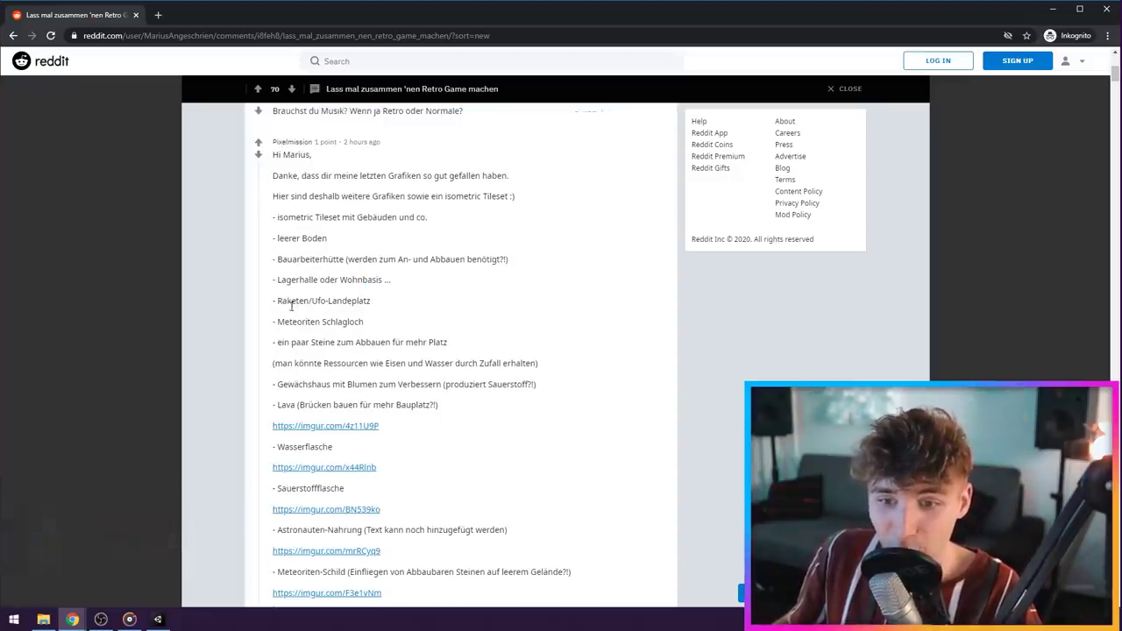
{"action": "left_click", "coordinate": [304, 323]}
Follow the imgur.com/4z11U9P link under Lava and enlarge the tile sheet to full size
{"action": "scroll", "coordinate": [322, 327], "scroll_direction": "down", "scroll_amount": 1}
{"action": "scroll", "coordinate": [321, 327], "scroll_direction": "down", "scroll_amount": 2}
{"action": "scroll", "coordinate": [321, 327], "scroll_direction": "down", "scroll_amount": 4}
{"action": "scroll", "coordinate": [323, 314], "scroll_direction": "up", "scroll_amount": 4}
{"action": "left_click", "coordinate": [340, 248]}
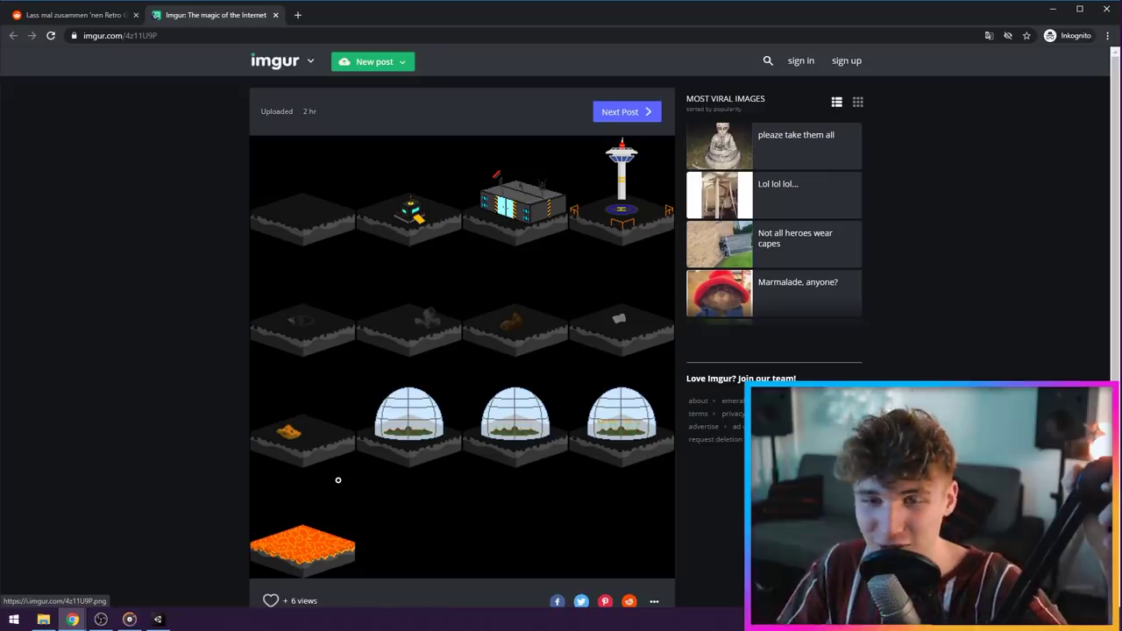
{"action": "left_click", "coordinate": [338, 480]}
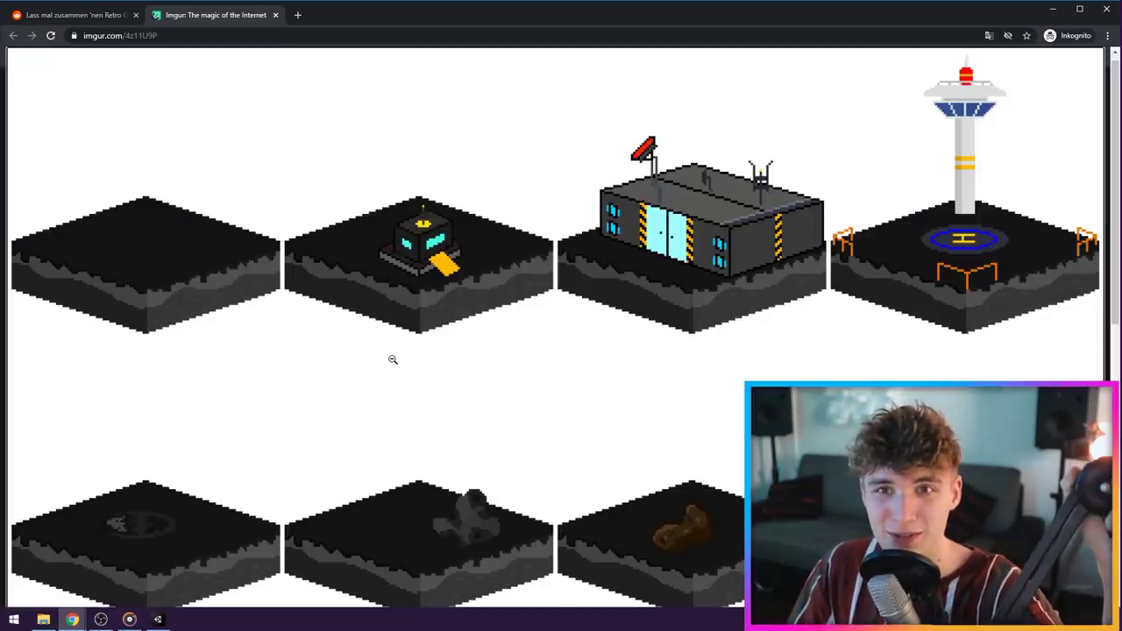
Look over the whole tile sheet at normal and enlarged size, then return to Unity
{"action": "scroll", "coordinate": [392, 360], "scroll_direction": "down", "scroll_amount": 5}
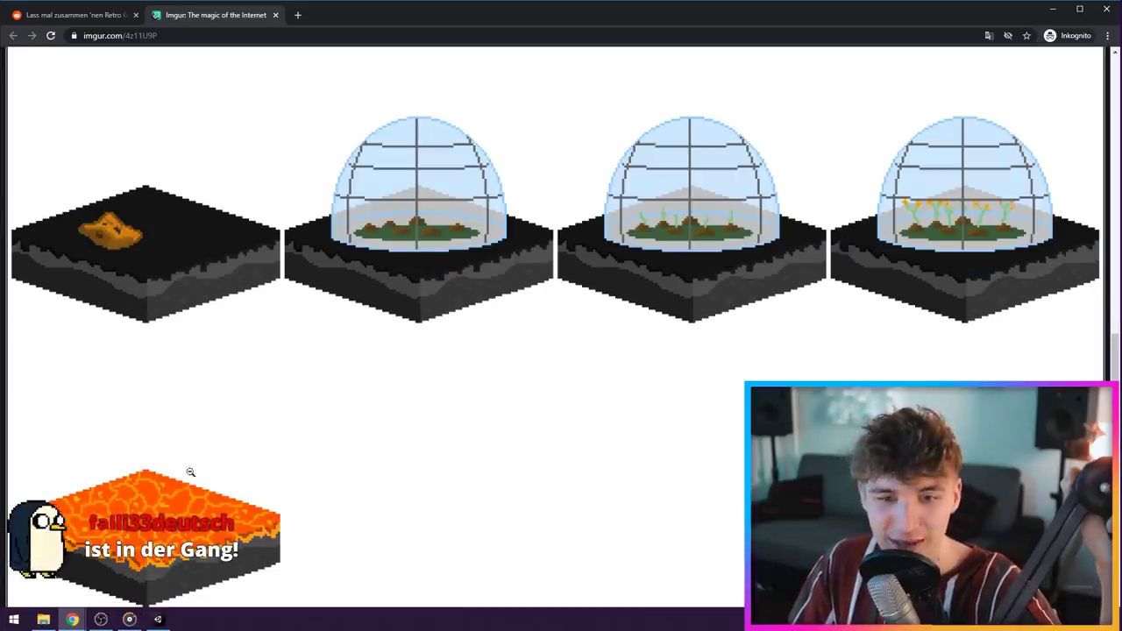
{"action": "scroll", "coordinate": [194, 496], "scroll_direction": "up", "scroll_amount": 5}
{"action": "scroll", "coordinate": [194, 496], "scroll_direction": "up", "scroll_amount": 3}
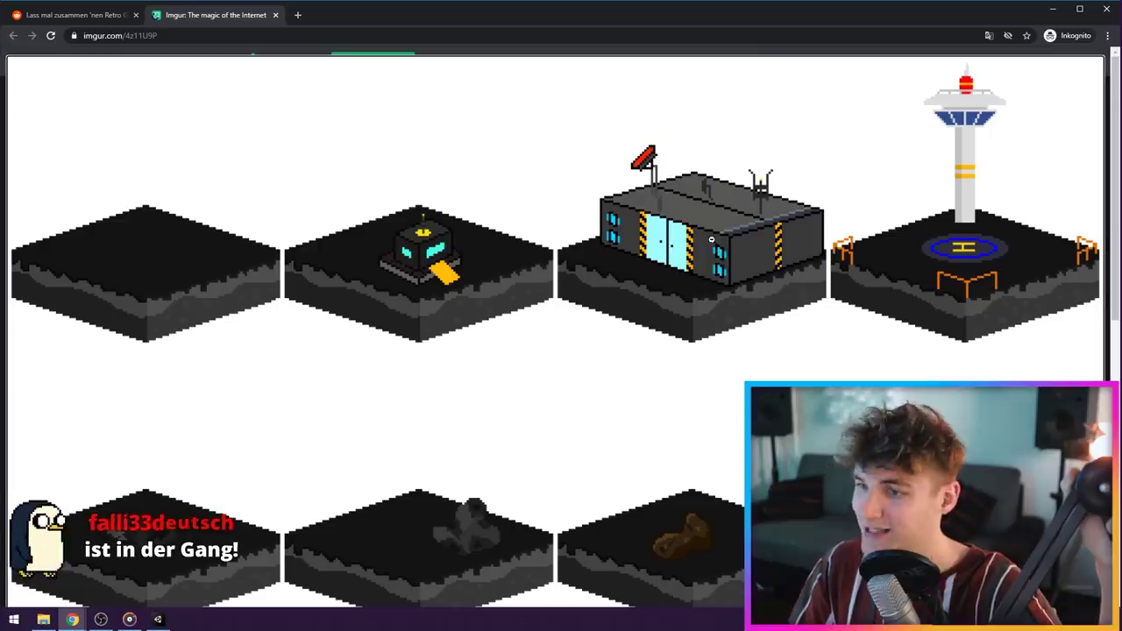
{"action": "left_click", "coordinate": [679, 287]}
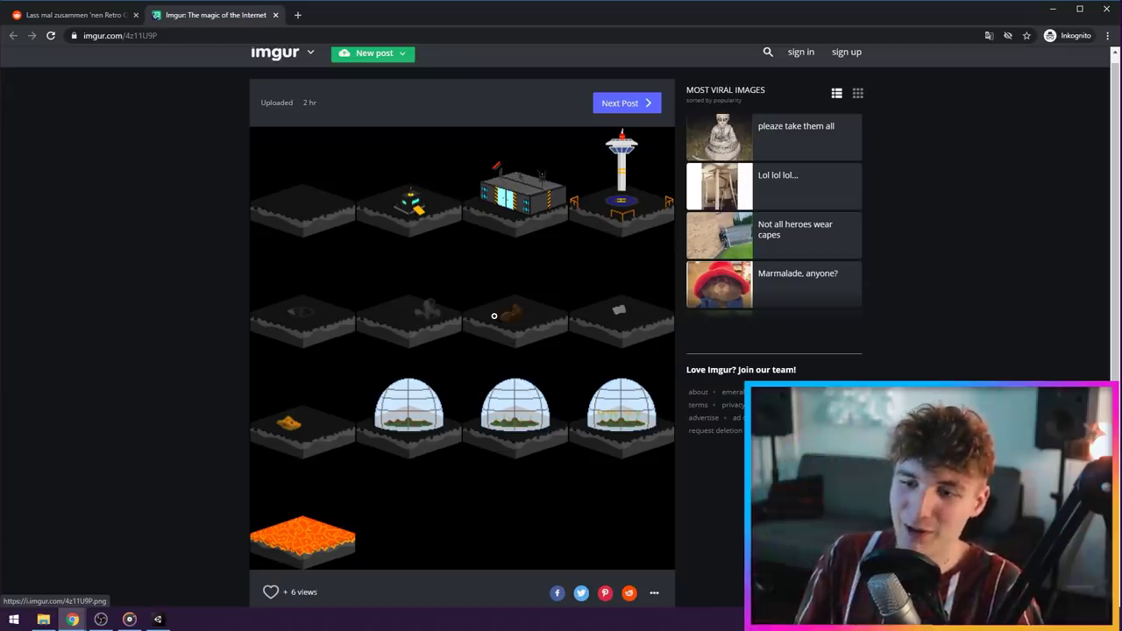
{"action": "left_click", "coordinate": [494, 315]}
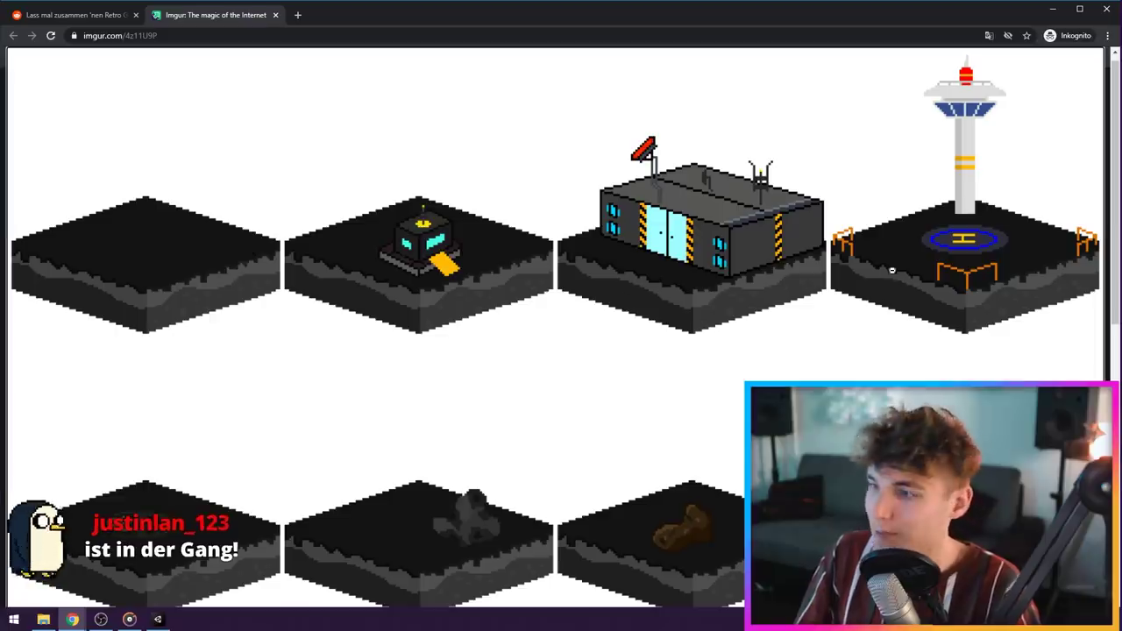
{"action": "scroll", "coordinate": [383, 334], "scroll_direction": "down", "scroll_amount": 2}
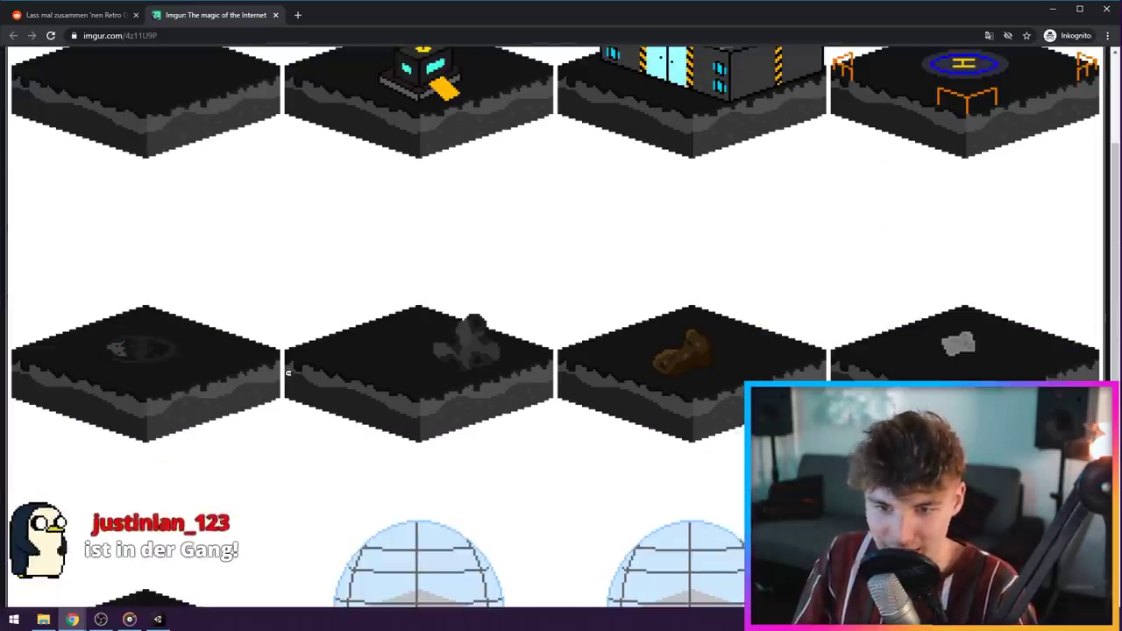
{"action": "scroll", "coordinate": [482, 407], "scroll_direction": "down", "scroll_amount": 5}
{"action": "left_click", "coordinate": [453, 448]}
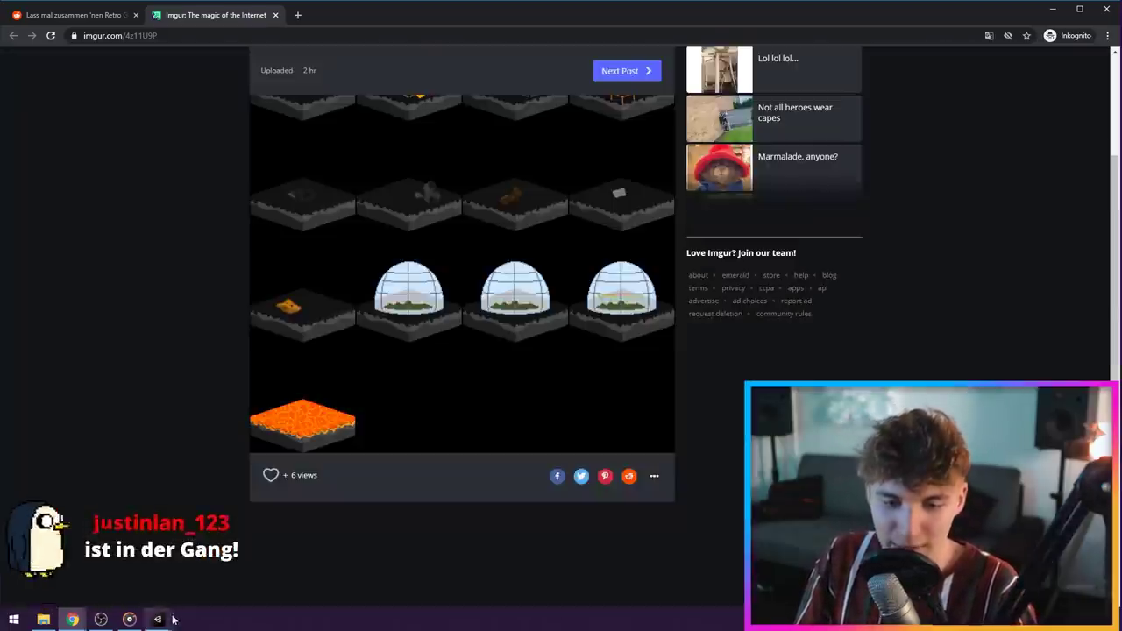
{"action": "left_click", "coordinate": [158, 619]}
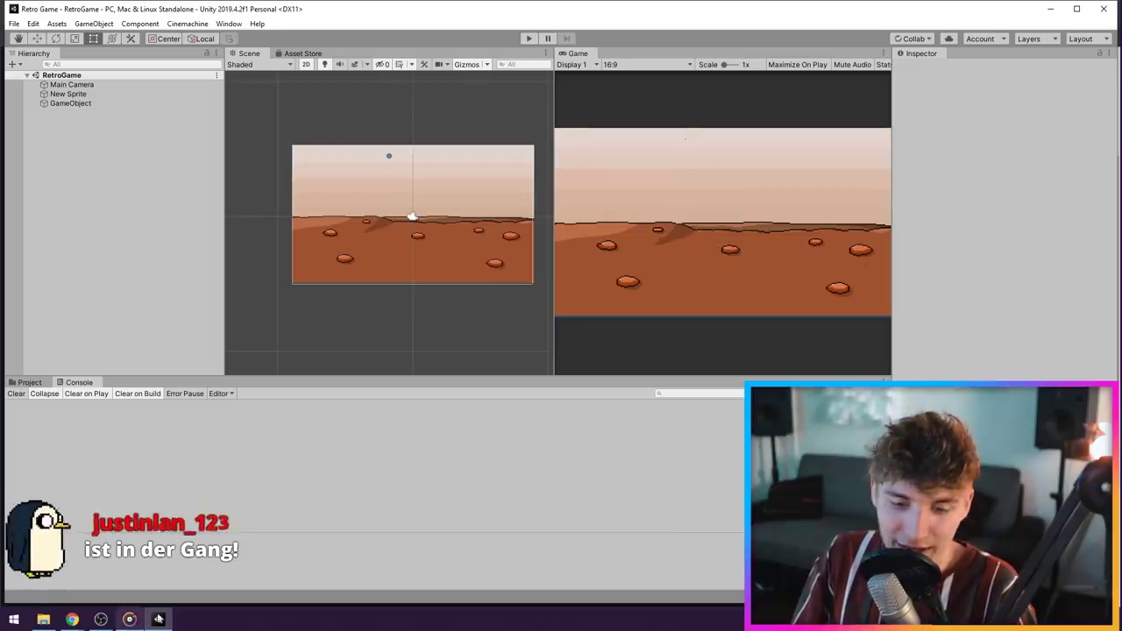
Switch from Unity back to the imgur tile sheet in Chrome and enlarge the image
{"action": "key", "text": "alt+Tab"}
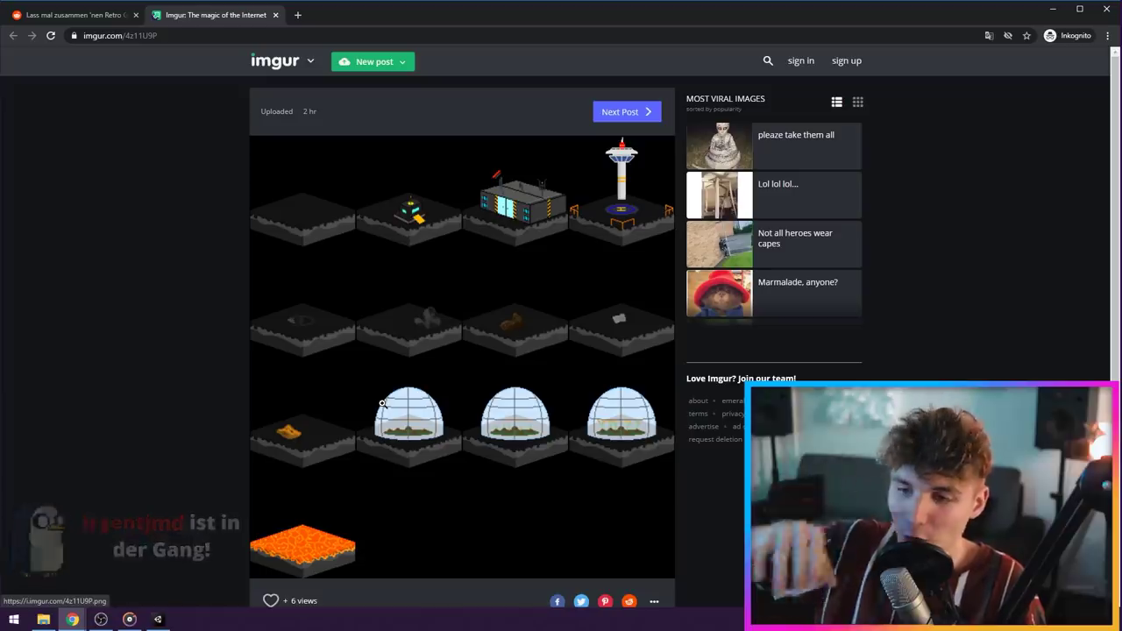
{"action": "left_click", "coordinate": [382, 404]}
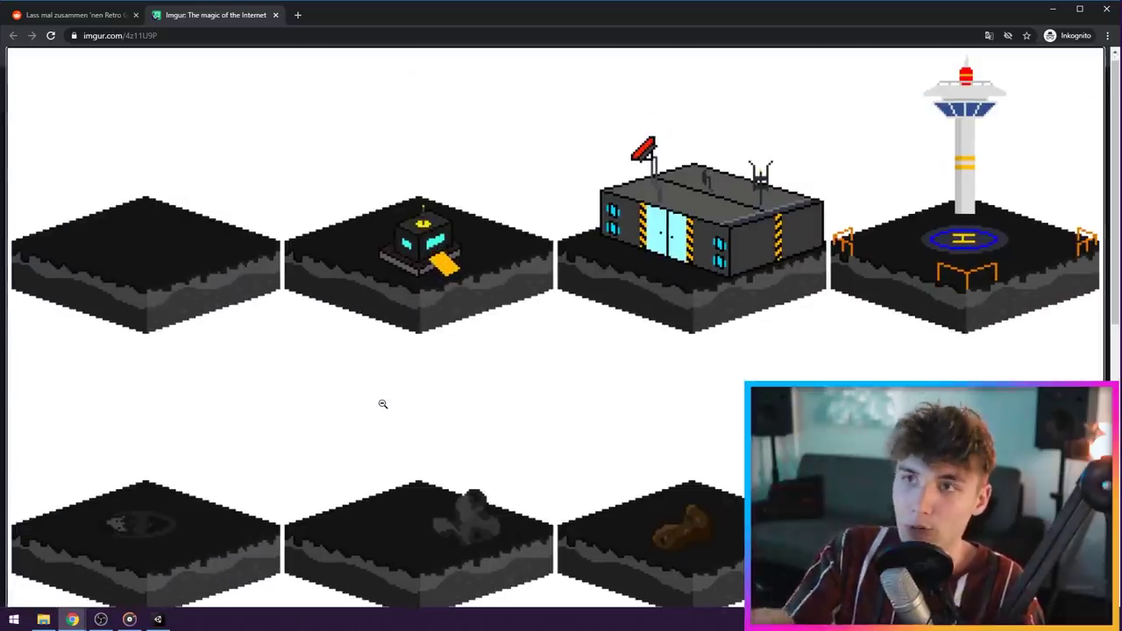
Scroll through the enlarged tile sheet row by row, toggling its zoom
{"action": "scroll", "coordinate": [382, 403], "scroll_direction": "down", "scroll_amount": 5}
{"action": "scroll", "coordinate": [604, 419], "scroll_direction": "up", "scroll_amount": 5}
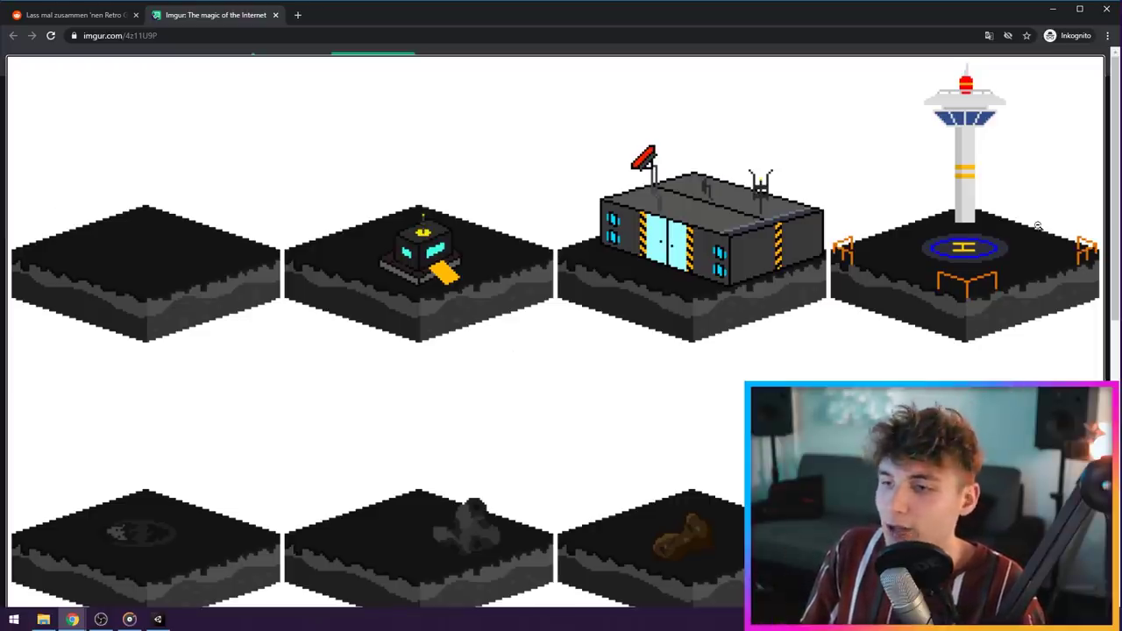
{"action": "scroll", "coordinate": [679, 286], "scroll_direction": "down", "scroll_amount": 1}
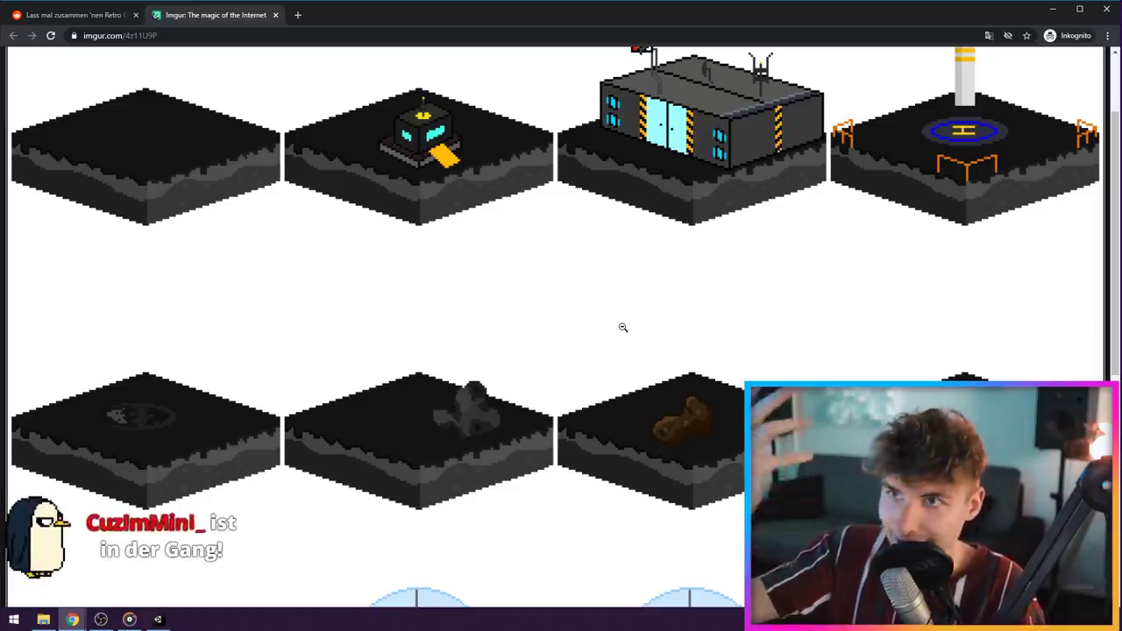
{"action": "scroll", "coordinate": [622, 327], "scroll_direction": "down", "scroll_amount": 4}
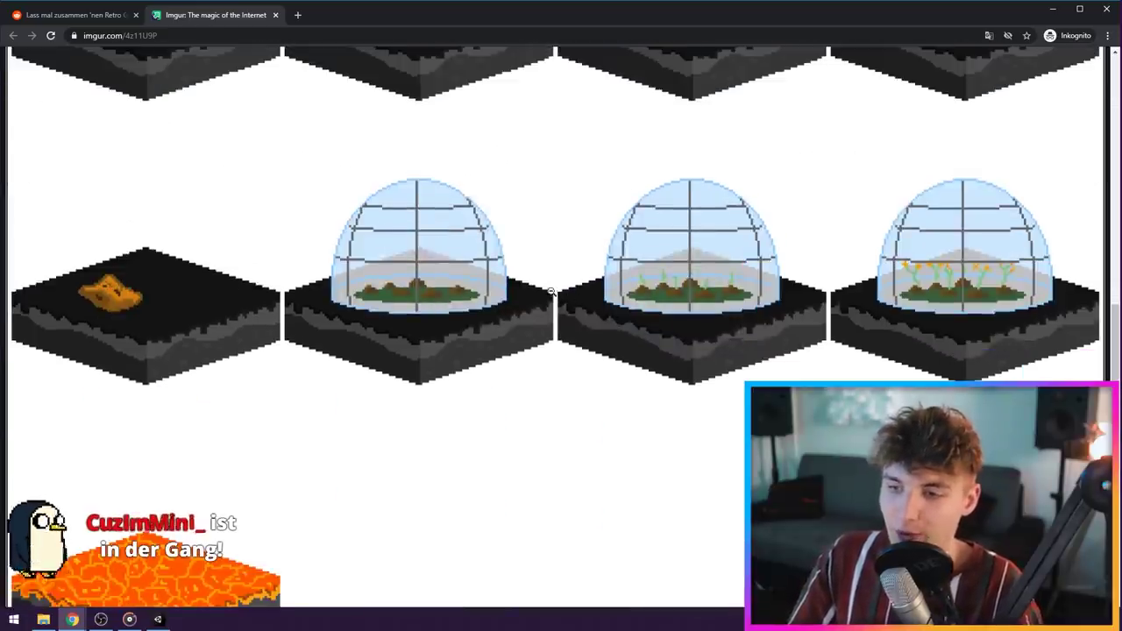
{"action": "scroll", "coordinate": [561, 315], "scroll_direction": "up", "scroll_amount": 3}
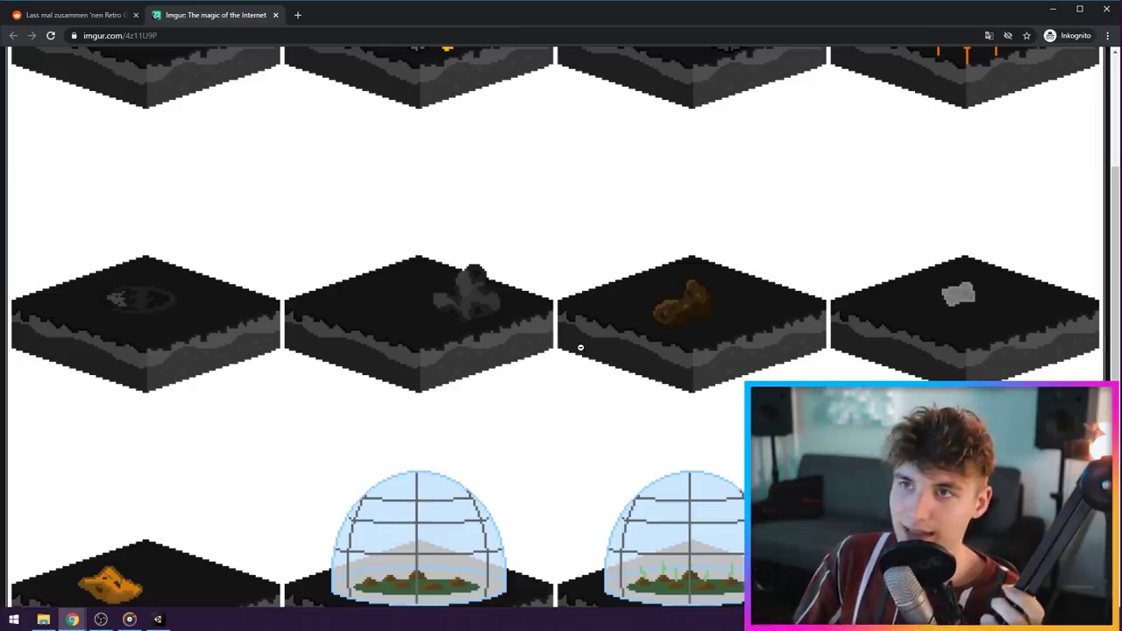
{"action": "left_click", "coordinate": [578, 348]}
{"action": "left_click", "coordinate": [447, 289]}
{"action": "left_click", "coordinate": [448, 289]}
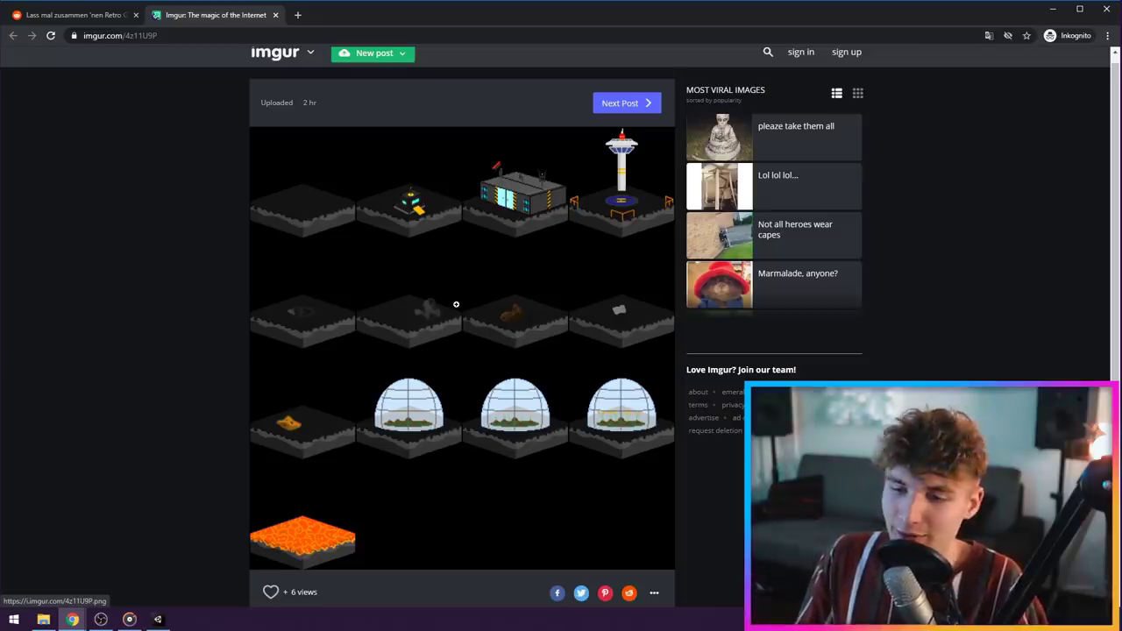
Enlarge the tile sheet once more, restore it, then switch to the GRAFIKEN folder window
{"action": "left_click", "coordinate": [455, 304]}
{"action": "scroll", "coordinate": [719, 226], "scroll_direction": "up", "scroll_amount": 1}
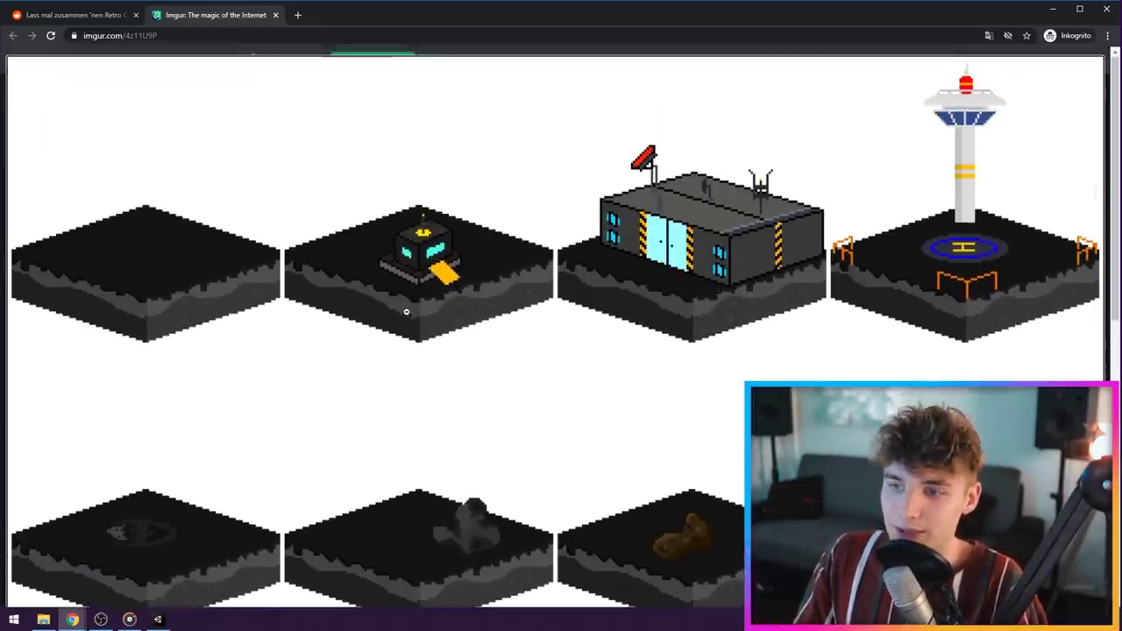
{"action": "left_click", "coordinate": [406, 310]}
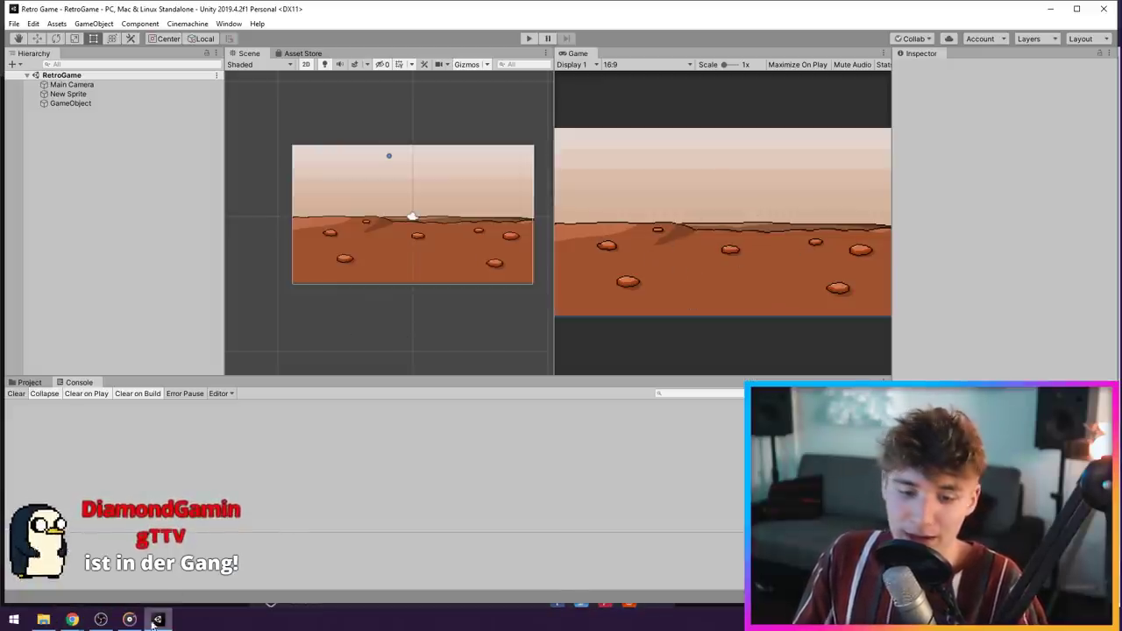
{"action": "left_click", "coordinate": [72, 620]}
{"action": "left_click", "coordinate": [39, 620]}
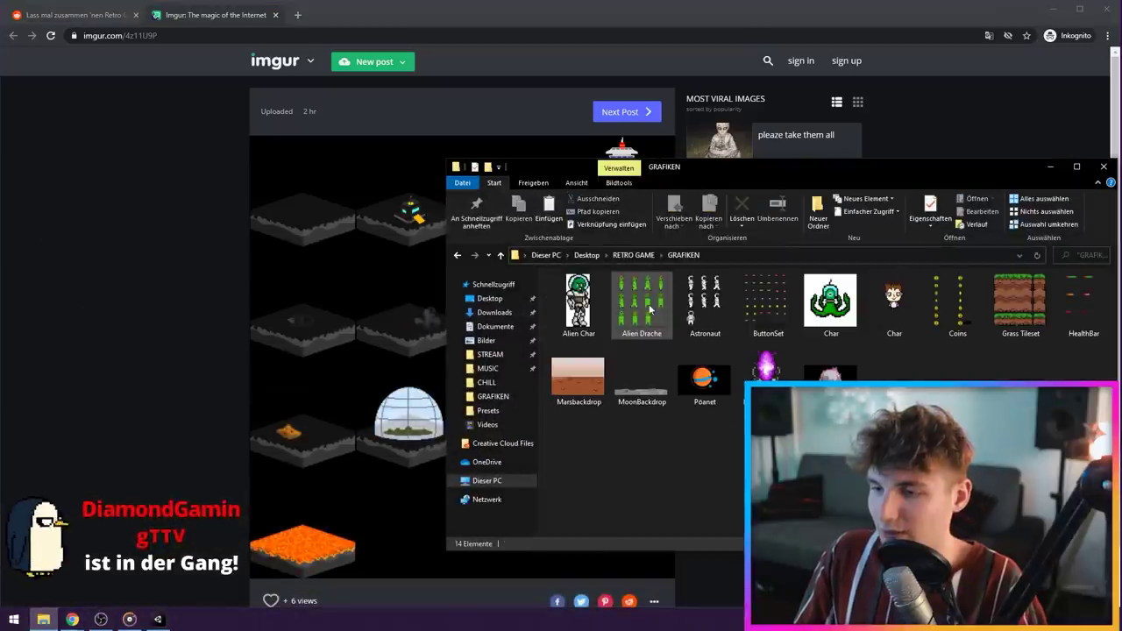
{"action": "double_click", "coordinate": [704, 302]}
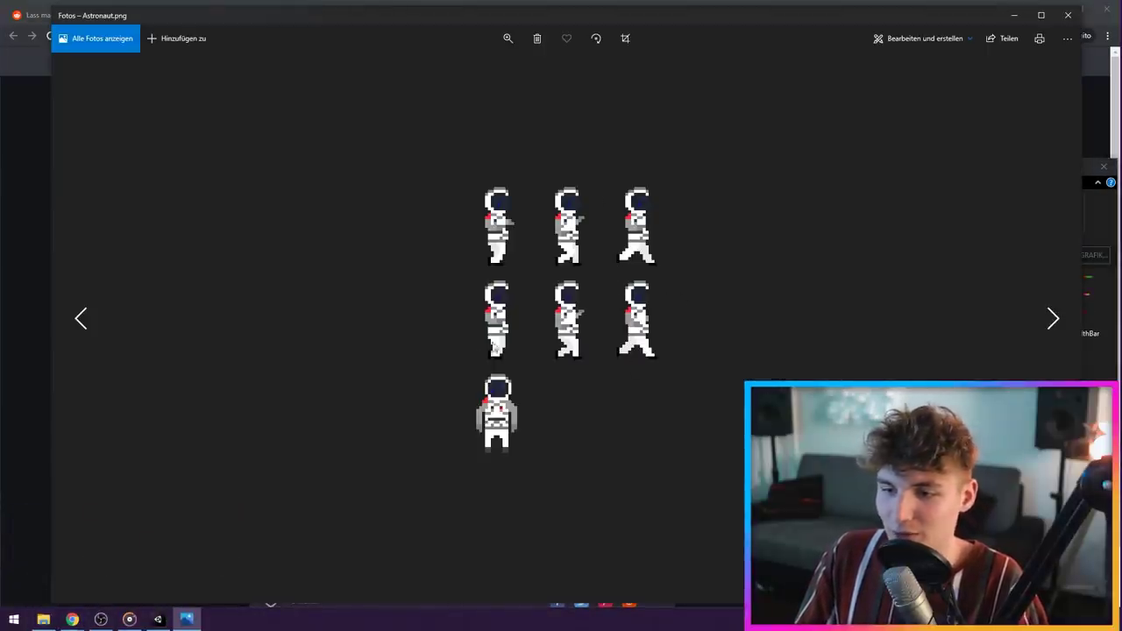
{"action": "left_click", "coordinate": [1067, 19]}
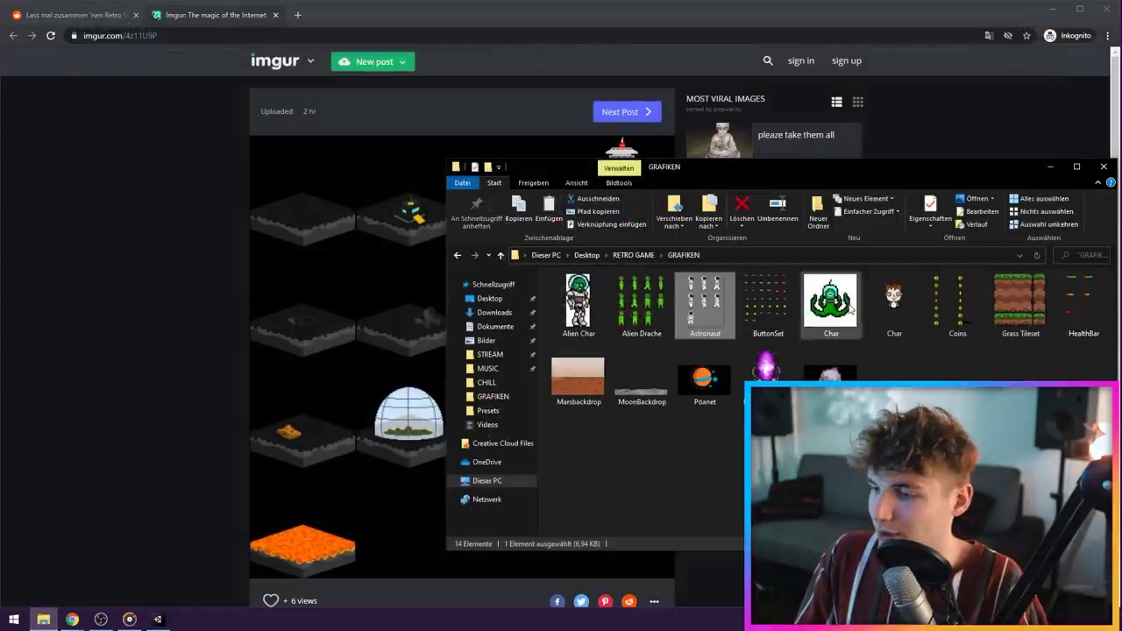
{"action": "double_click", "coordinate": [894, 303]}
{"action": "left_click", "coordinate": [1069, 16]}
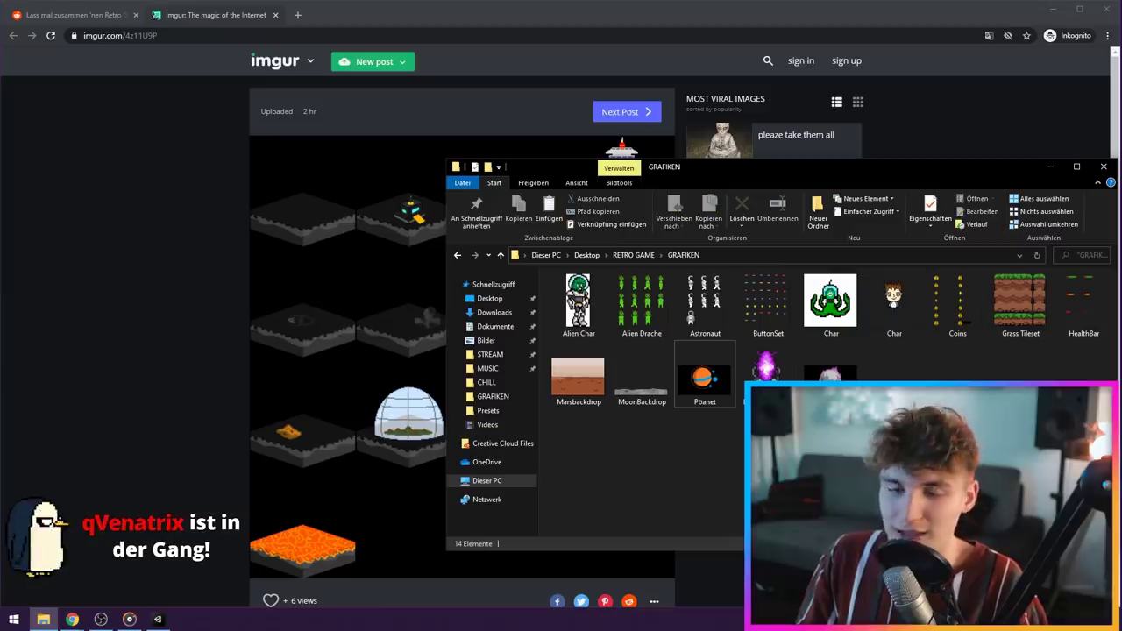
{"action": "left_click", "coordinate": [218, 23]}
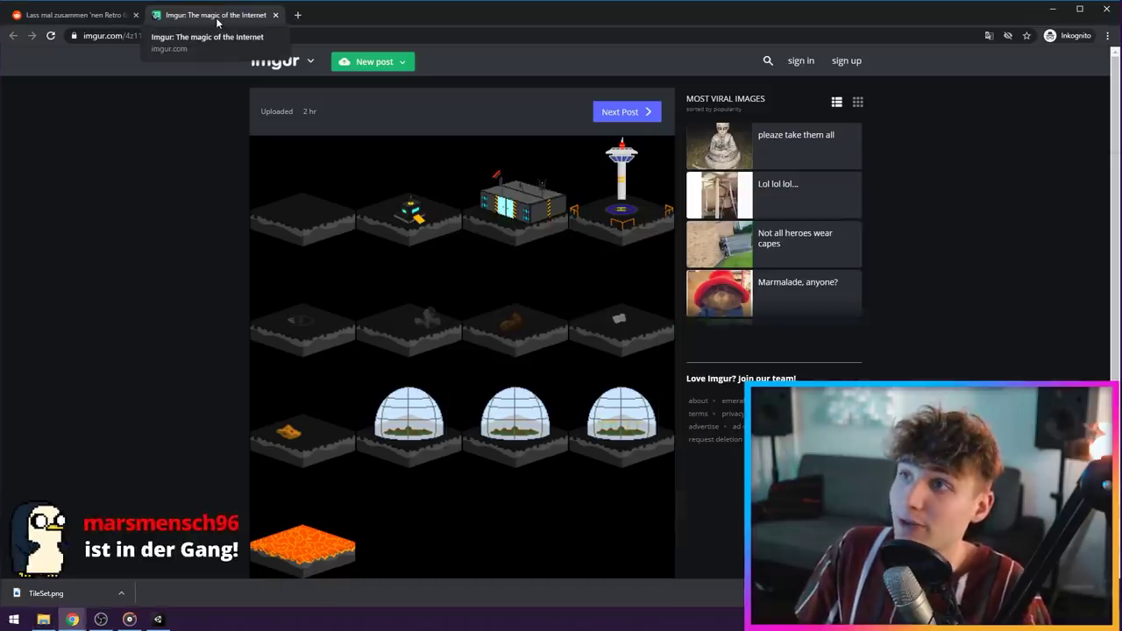
{"action": "left_click", "coordinate": [274, 14]}
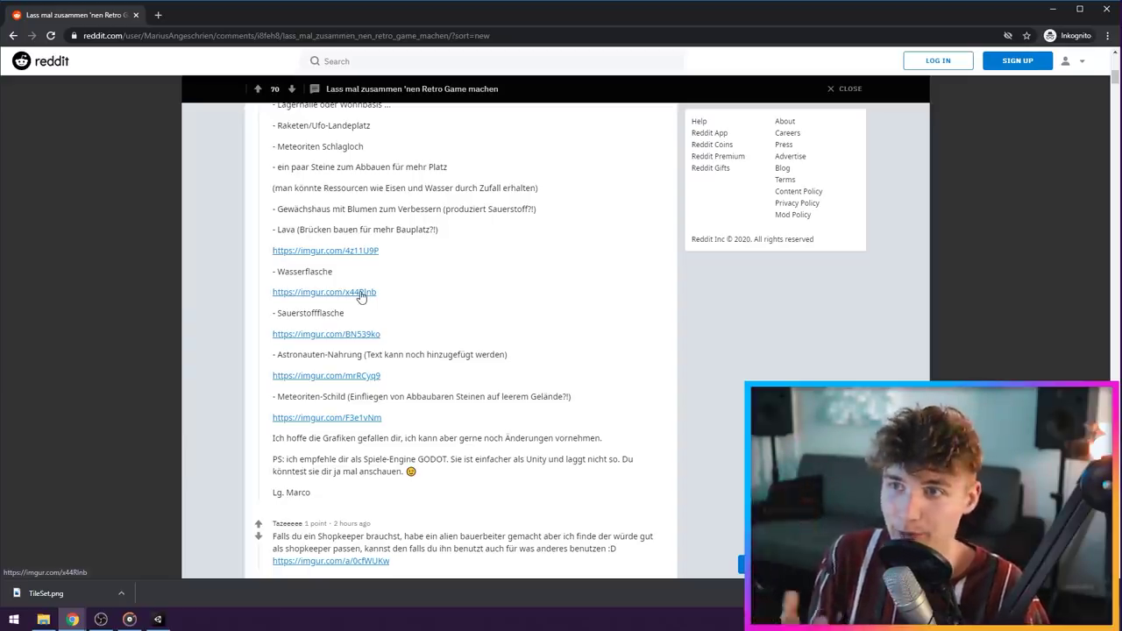
Save the water bottle image from its Imgur link into GRAFIKEN, then start saving another graphic
{"action": "left_click", "coordinate": [359, 293]}
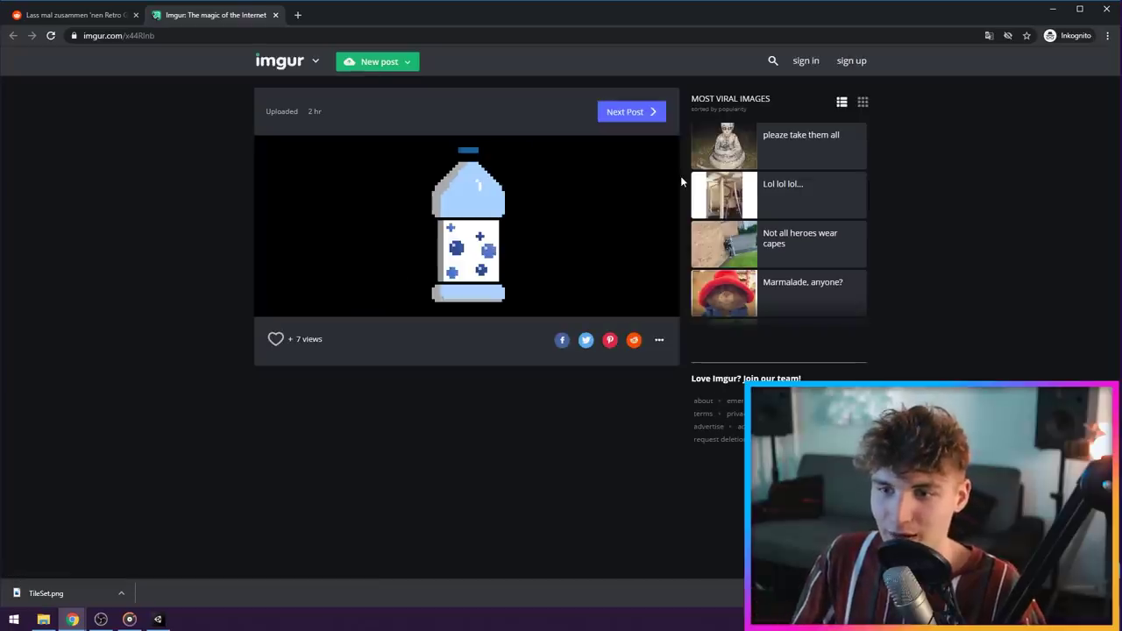
{"action": "right_click", "coordinate": [452, 202]}
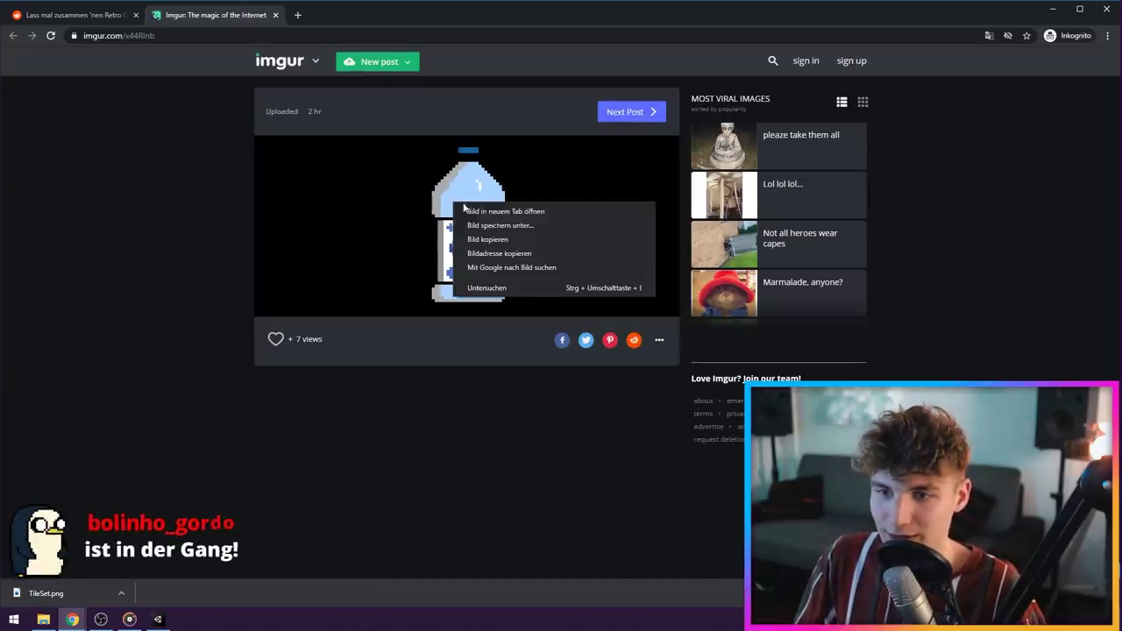
{"action": "left_click", "coordinate": [509, 224]}
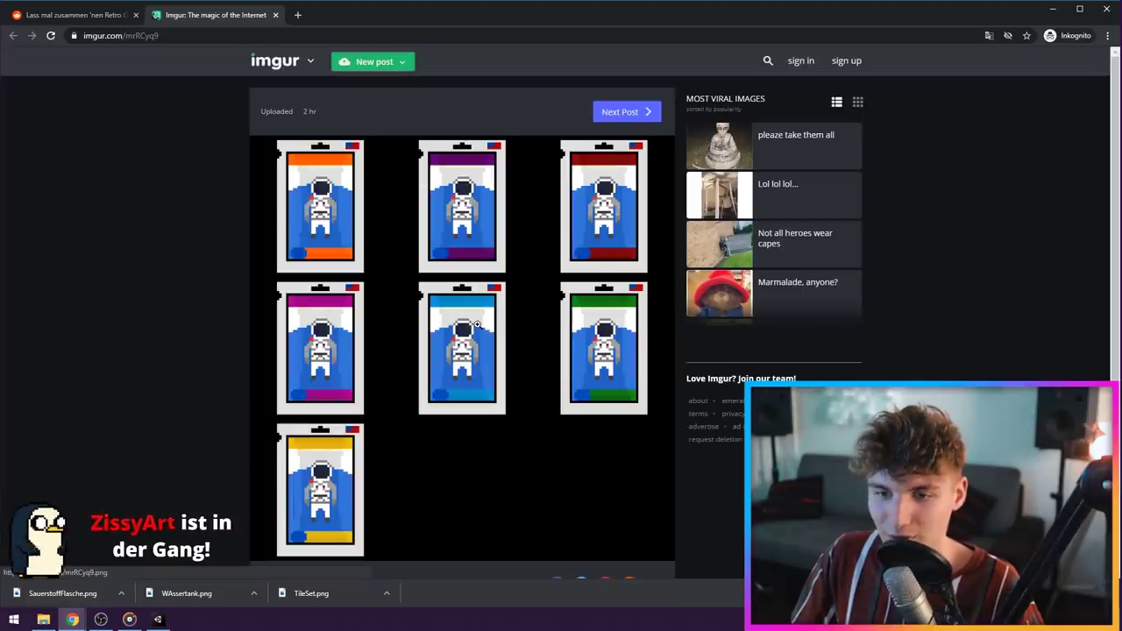
{"action": "right_click", "coordinate": [478, 324]}
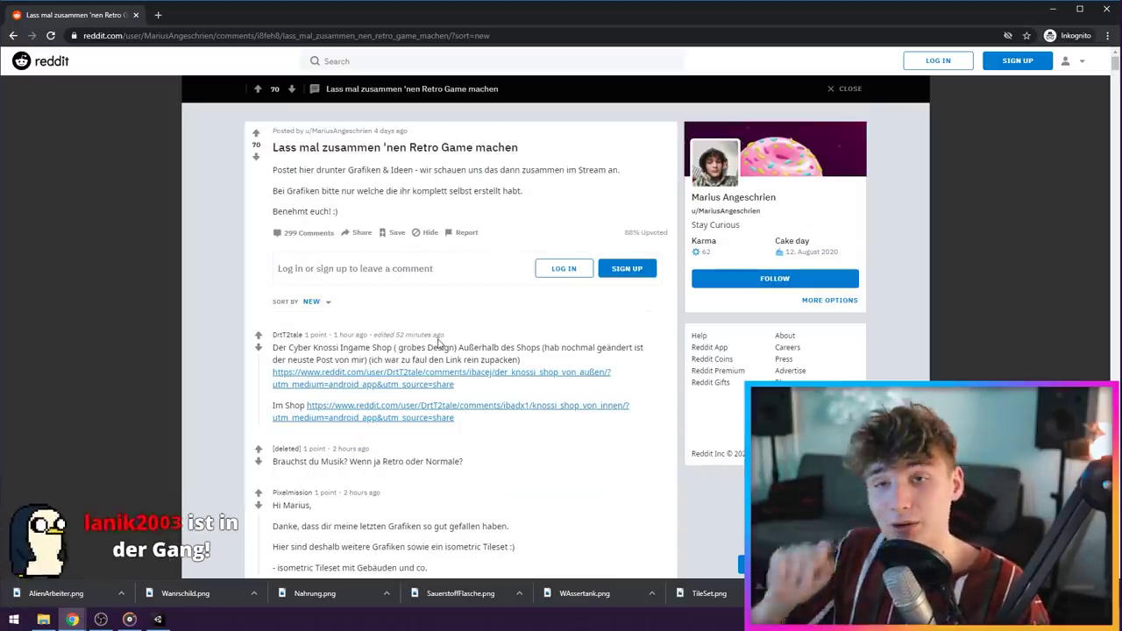
Read through the remaining Reddit comments, then return to Unity and select the Mars backdrop sprite
{"action": "scroll", "coordinate": [252, 380], "scroll_direction": "down", "scroll_amount": 1}
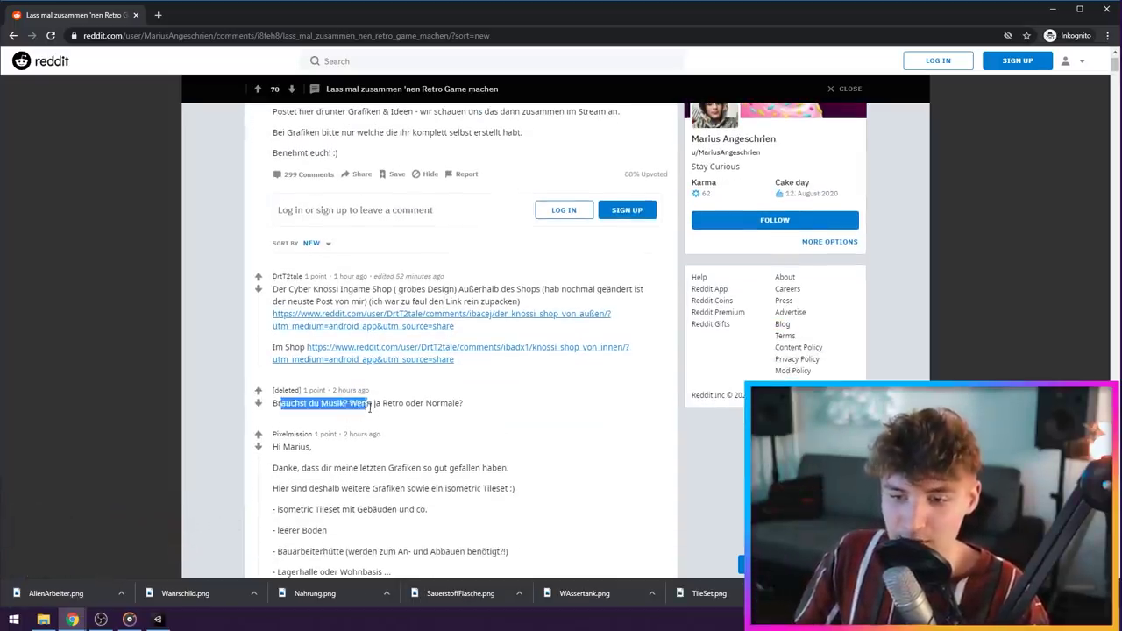
{"action": "left_click", "coordinate": [427, 400]}
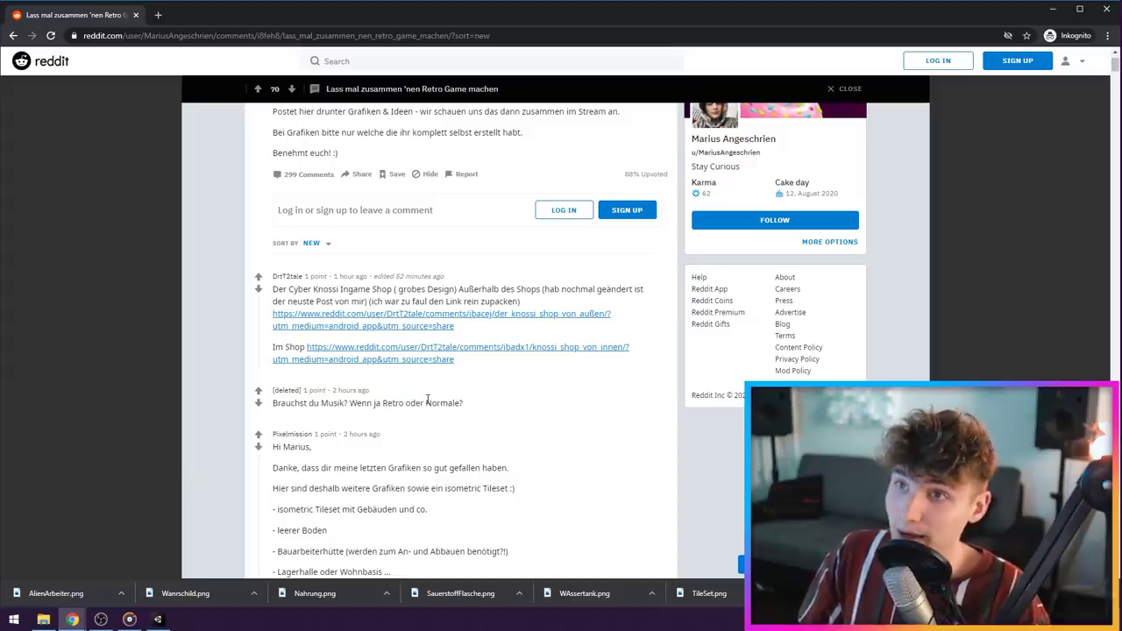
{"action": "left_click_drag", "start_coordinate": [393, 400], "coordinate": [395, 565]}
{"action": "left_click", "coordinate": [324, 404]}
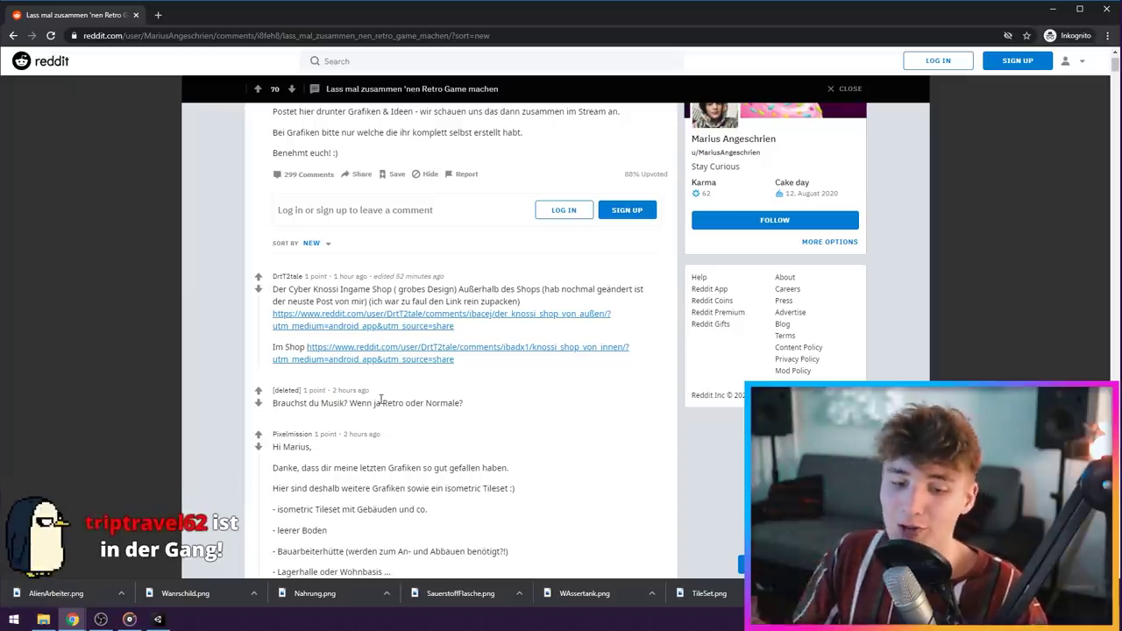
{"action": "scroll", "coordinate": [447, 337], "scroll_direction": "up", "scroll_amount": 1}
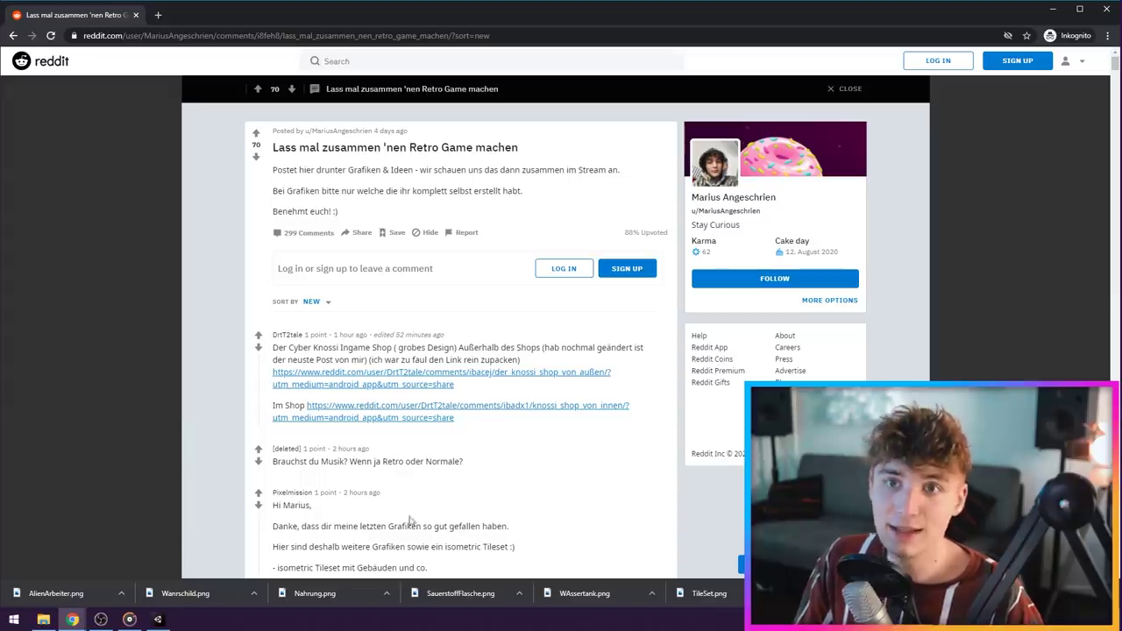
{"action": "left_click", "coordinate": [157, 620]}
{"action": "left_click", "coordinate": [521, 263]}
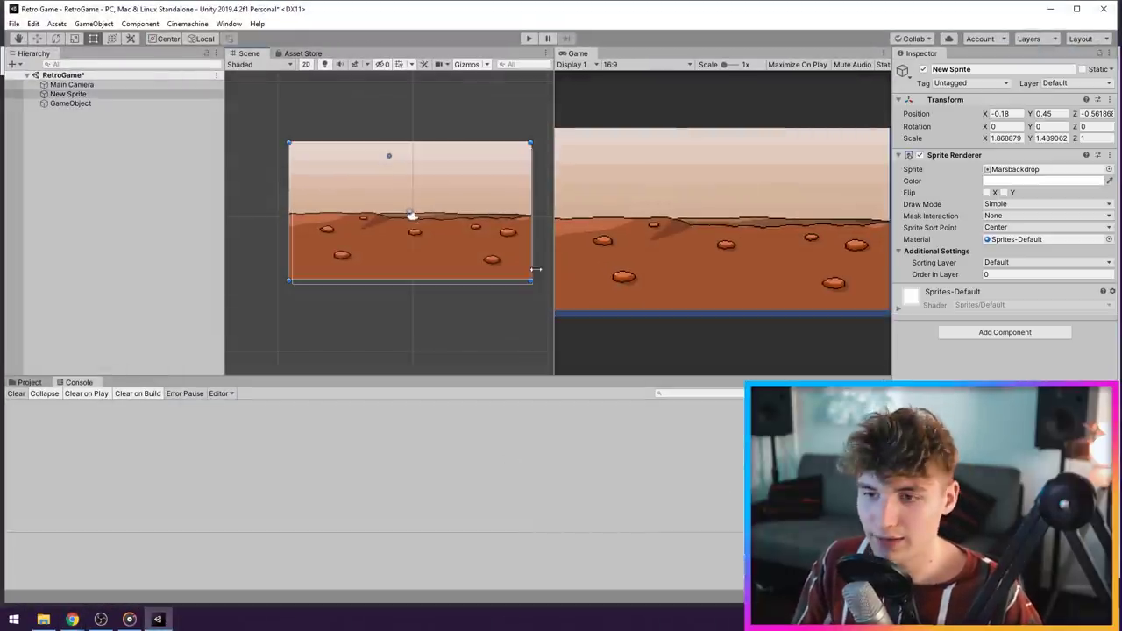
Drag the Mars backdrop's corner handle outward so it fills the camera view
{"action": "left_click_drag", "start_coordinate": [533, 279], "coordinate": [541, 290]}
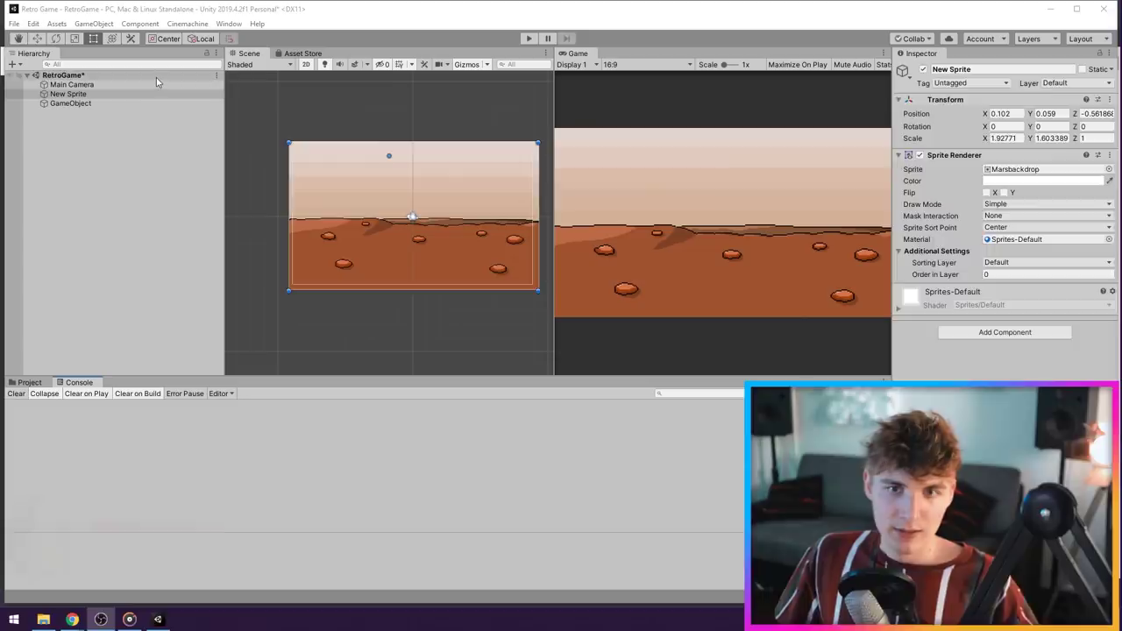
{"action": "right_click", "coordinate": [156, 79]}
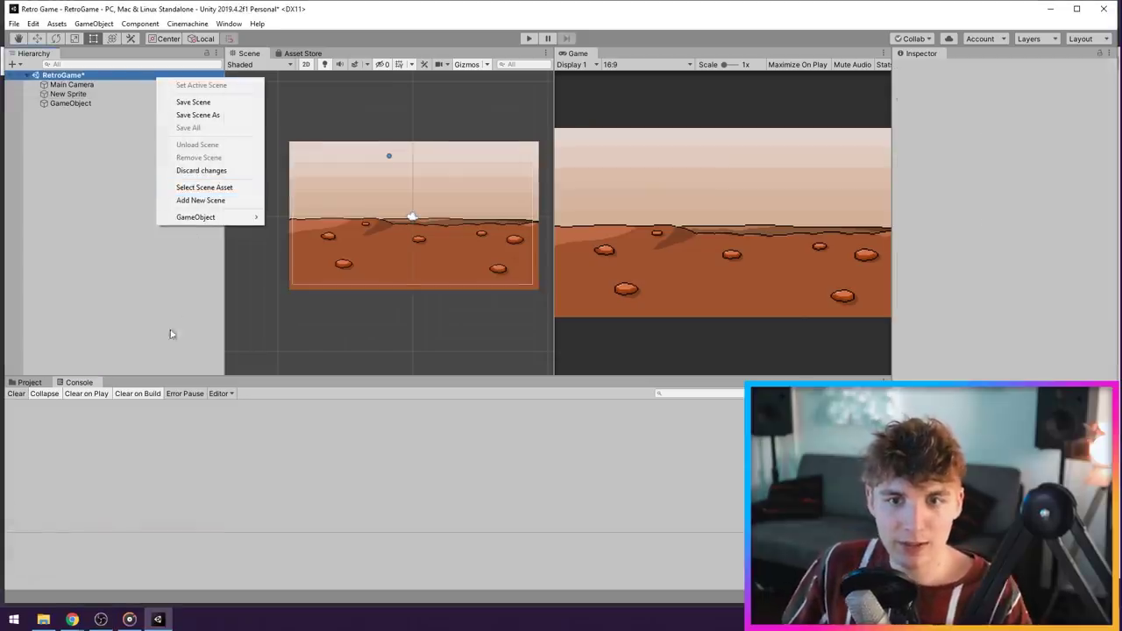
Rename the RetroGame scene asset to DesertPlanetLevel
{"action": "left_click", "coordinate": [35, 399]}
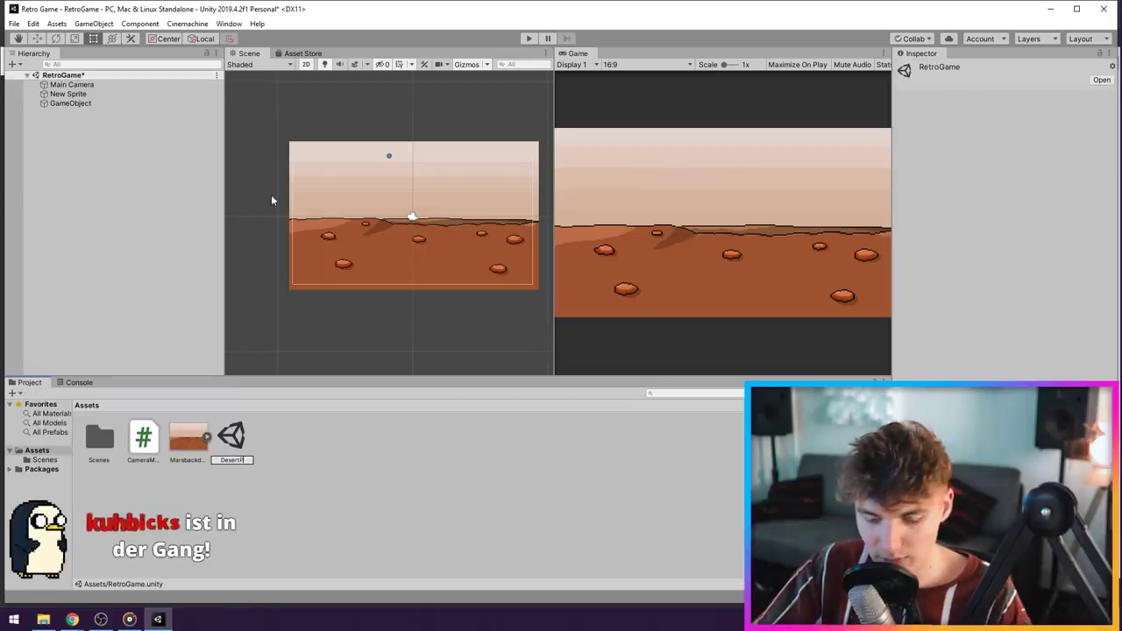
{"action": "type", "text": "evel"}
{"action": "key", "text": "Return"}
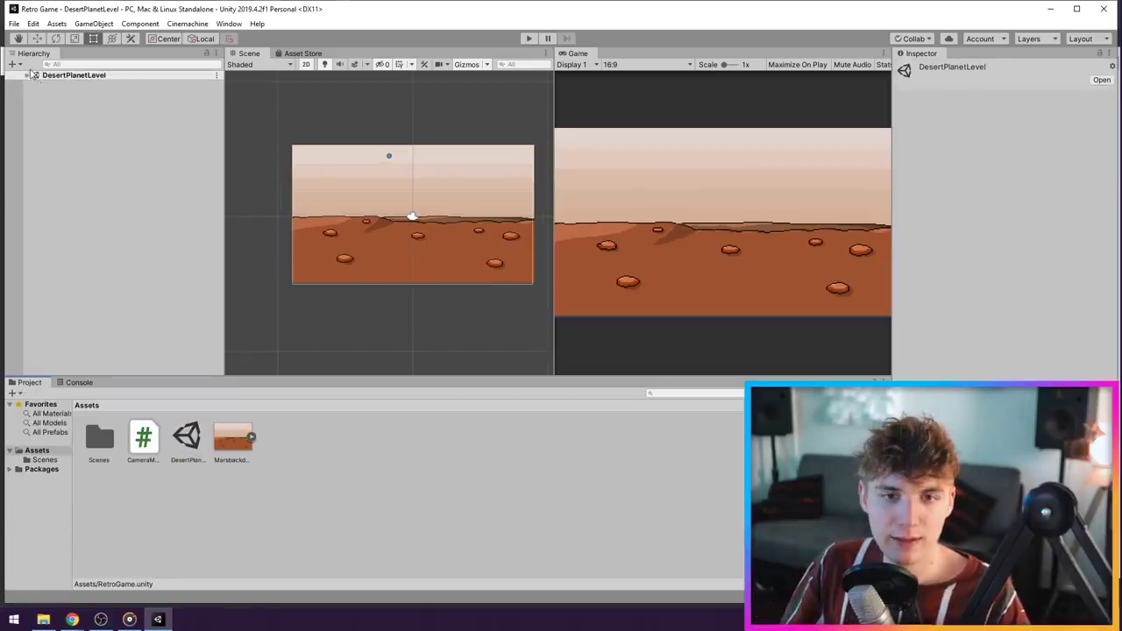
Slightly resize the BG backdrop sprite and delete the empty GameObject
{"action": "left_click", "coordinate": [475, 264]}
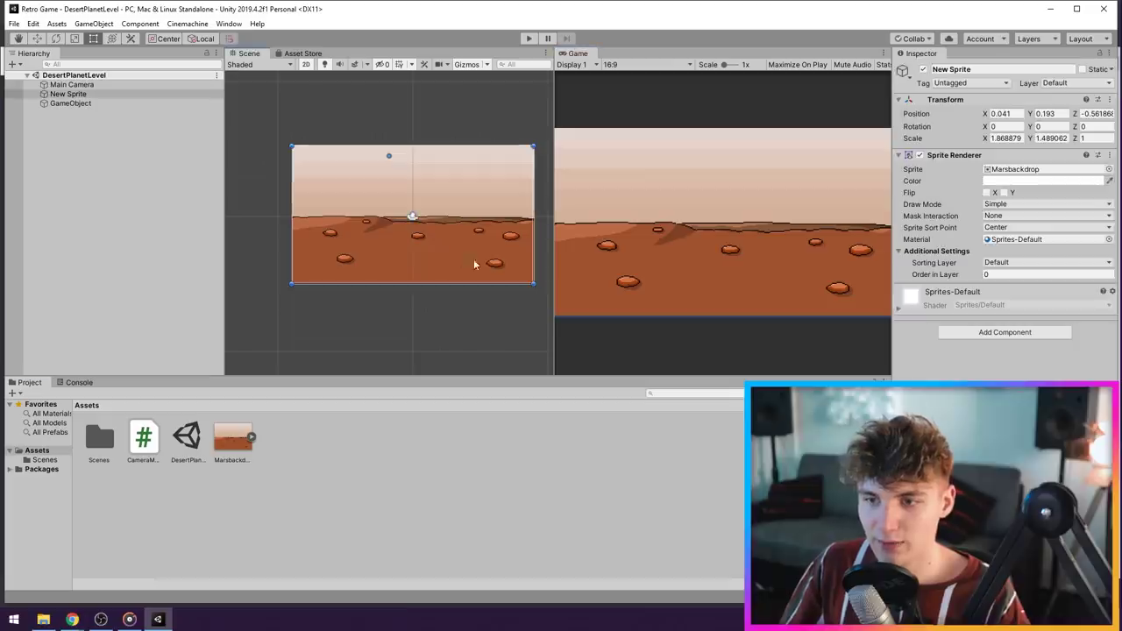
{"action": "left_click_drag", "start_coordinate": [531, 285], "coordinate": [532, 287]}
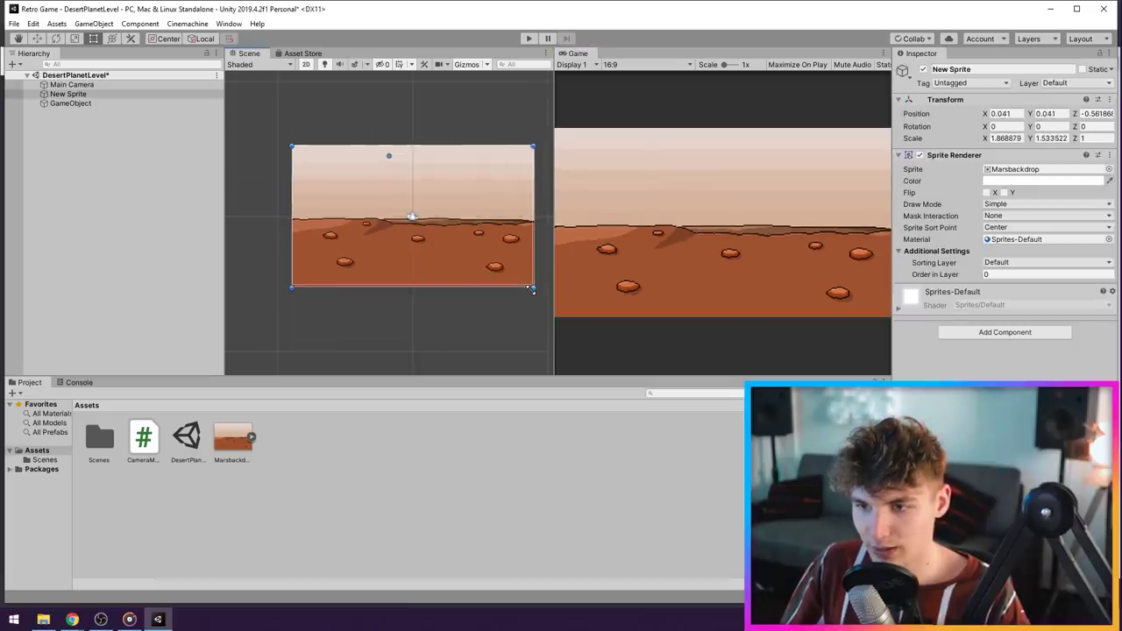
{"action": "left_click", "coordinate": [203, 412]}
{"action": "left_click", "coordinate": [68, 94]}
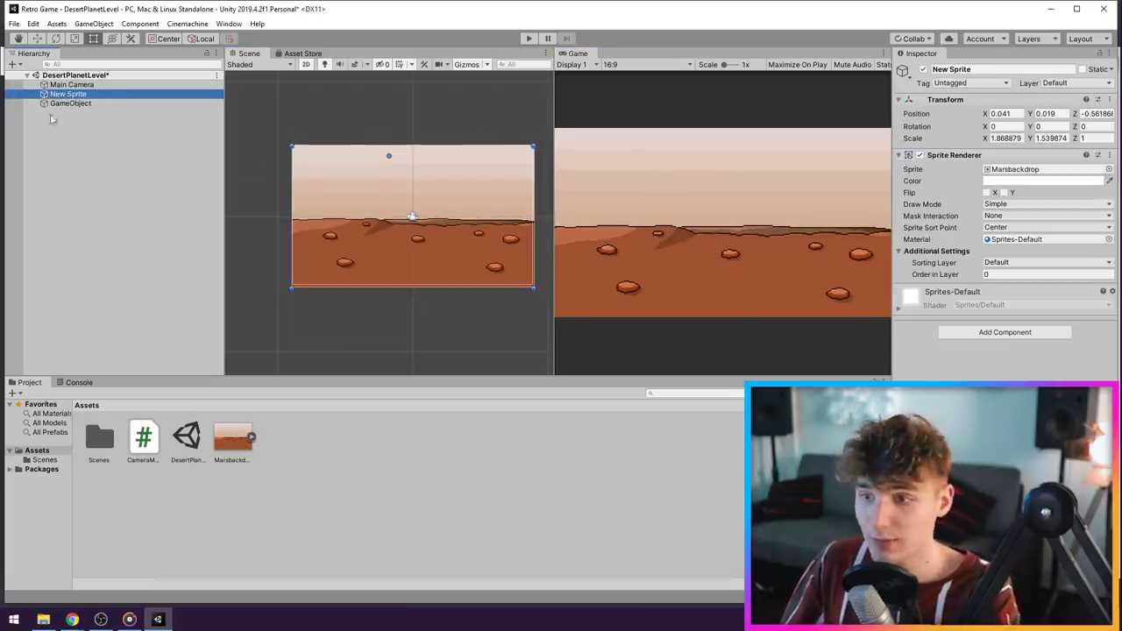
{"action": "left_click", "coordinate": [71, 103]}
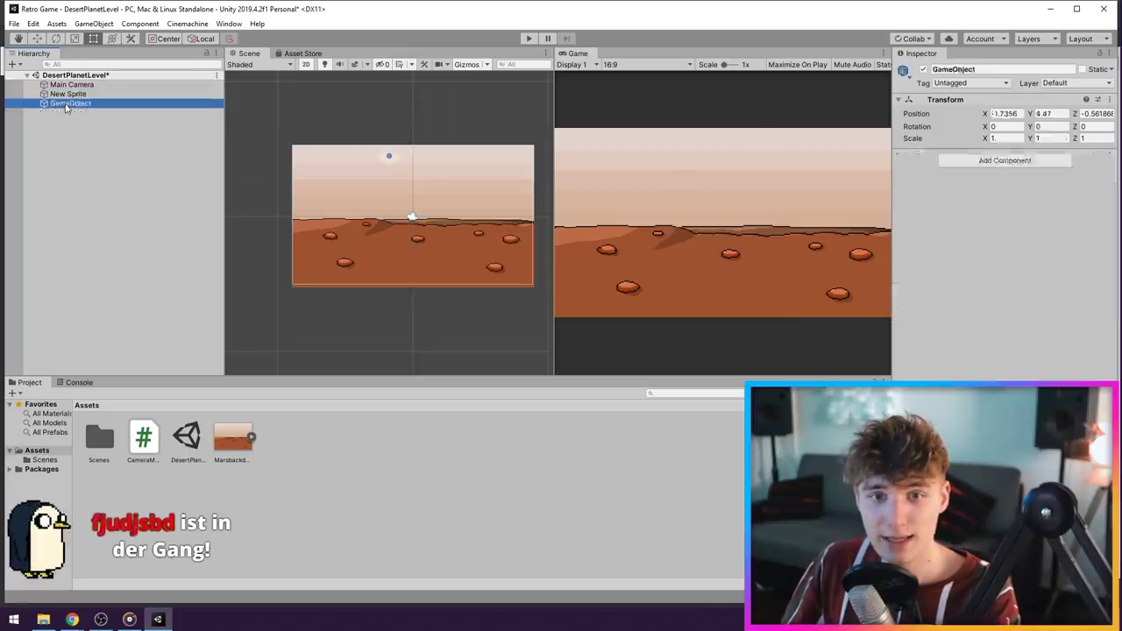
{"action": "key", "text": "Delete"}
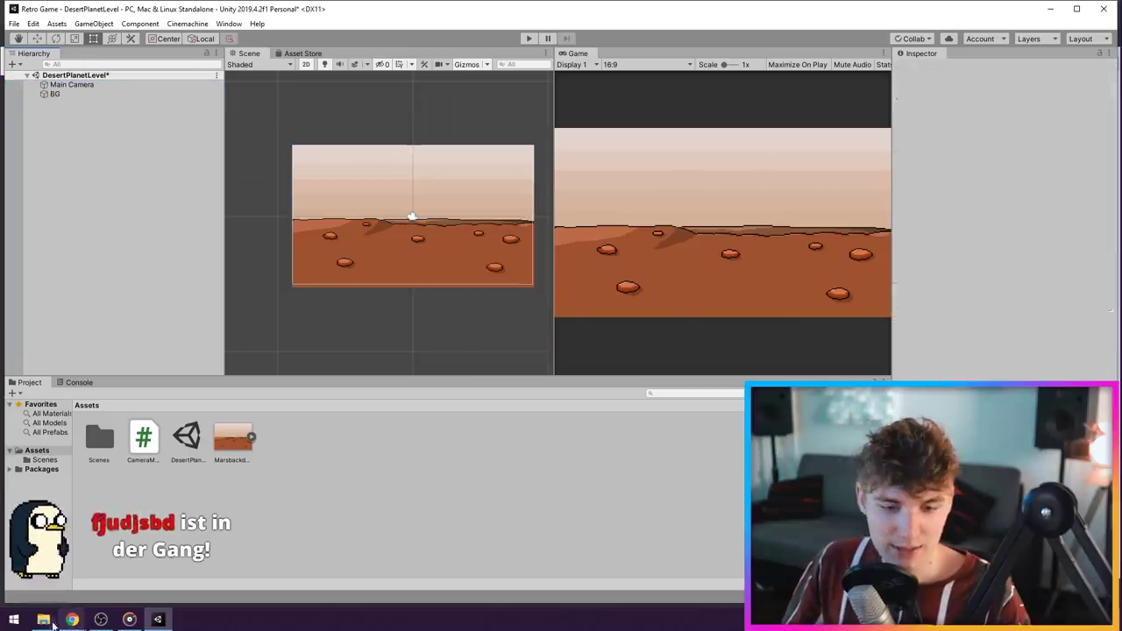
{"action": "left_click", "coordinate": [44, 620]}
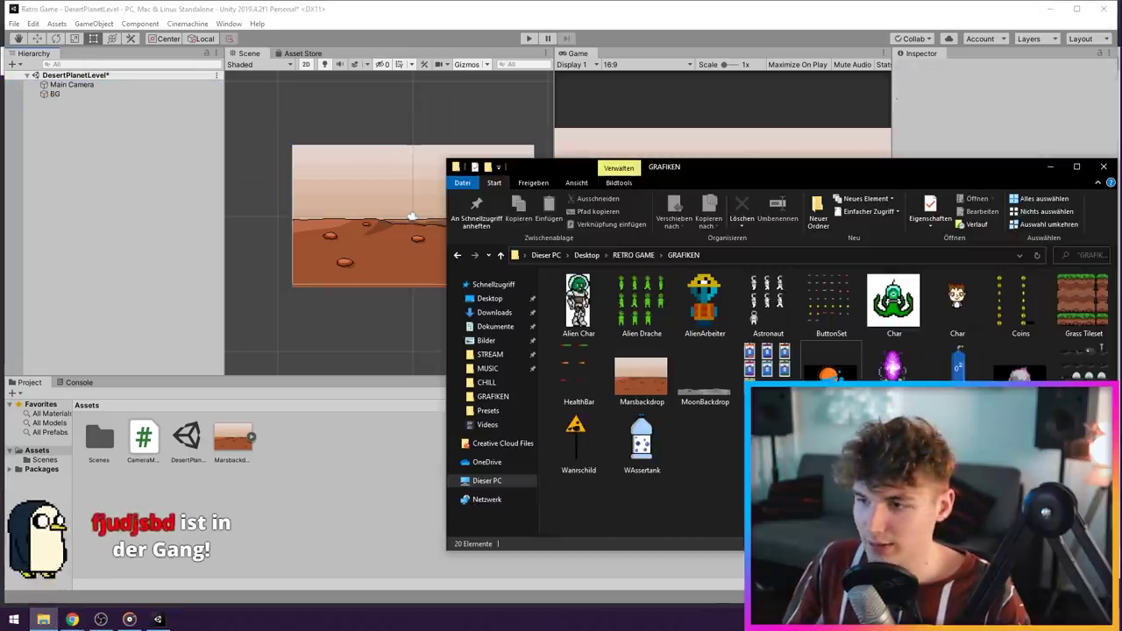
Import Astronaut.png from GRAFIKEN into Unity's Assets and open it in Photos
{"action": "mouse_move", "coordinate": [767, 302]}
{"action": "left_mouse_down"}
{"action": "mouse_move", "coordinate": [445, 484]}
{"action": "mouse_move", "coordinate": [342, 480]}
{"action": "left_mouse_up"}
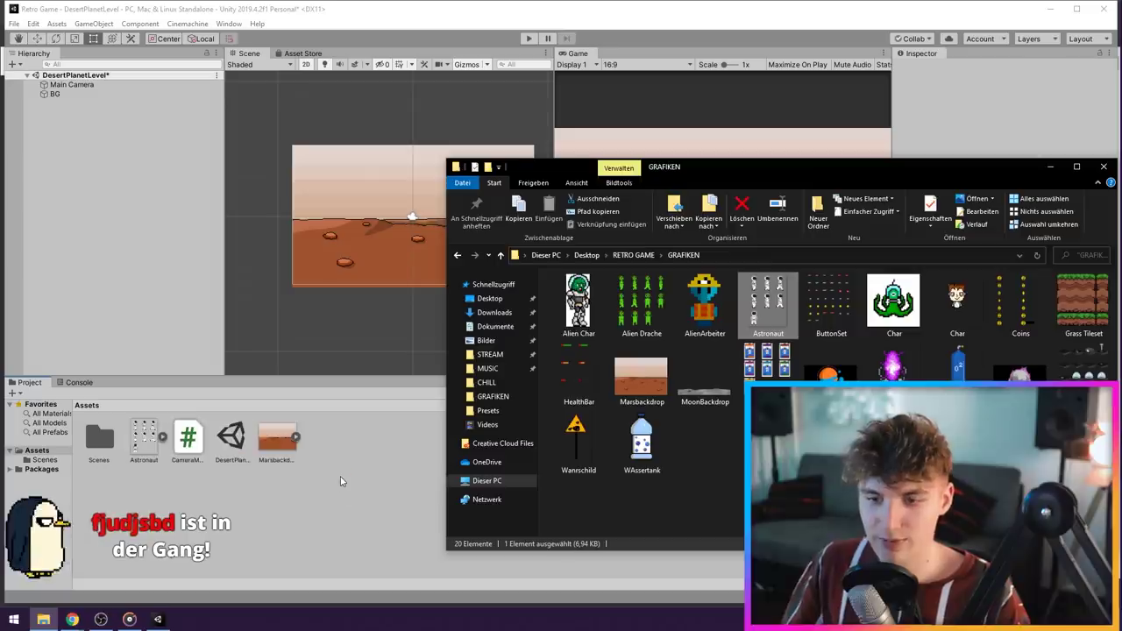
{"action": "double_click", "coordinate": [144, 436]}
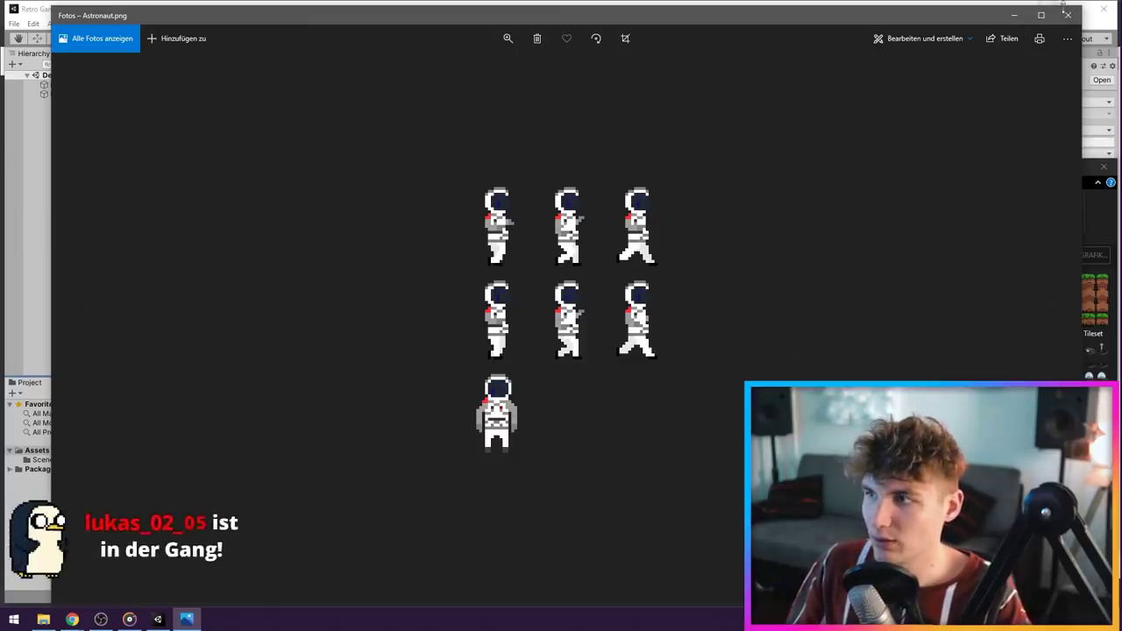
Close the Astronaut.png preview, reopen it briefly, then close Photos again
{"action": "left_click", "coordinate": [1065, 15]}
{"action": "double_click", "coordinate": [97, 411]}
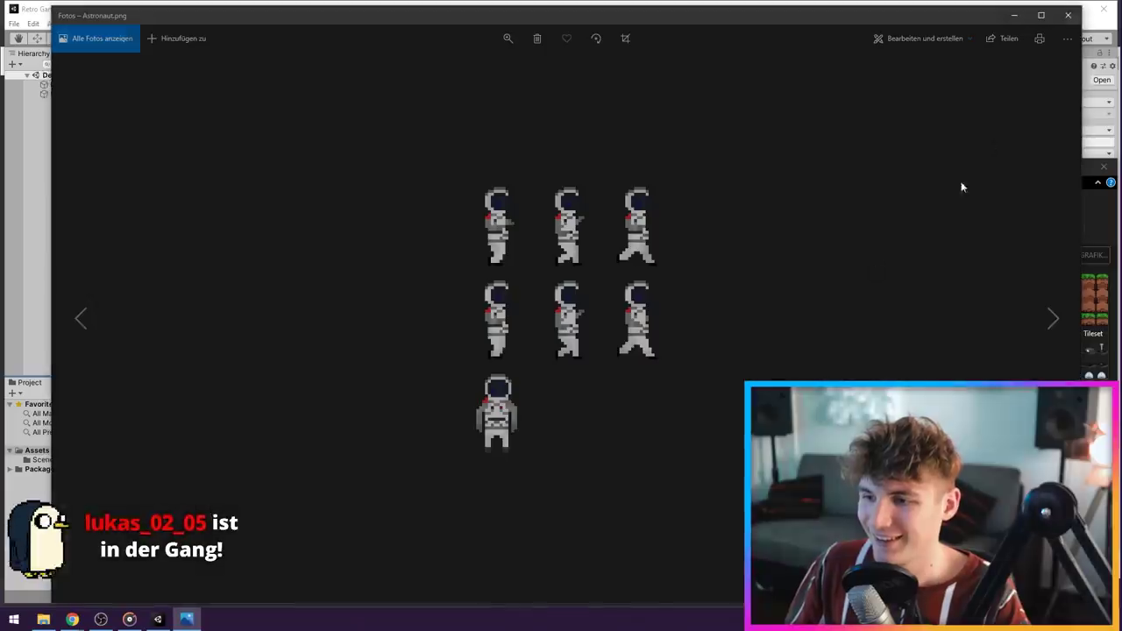
{"action": "left_click", "coordinate": [1068, 15]}
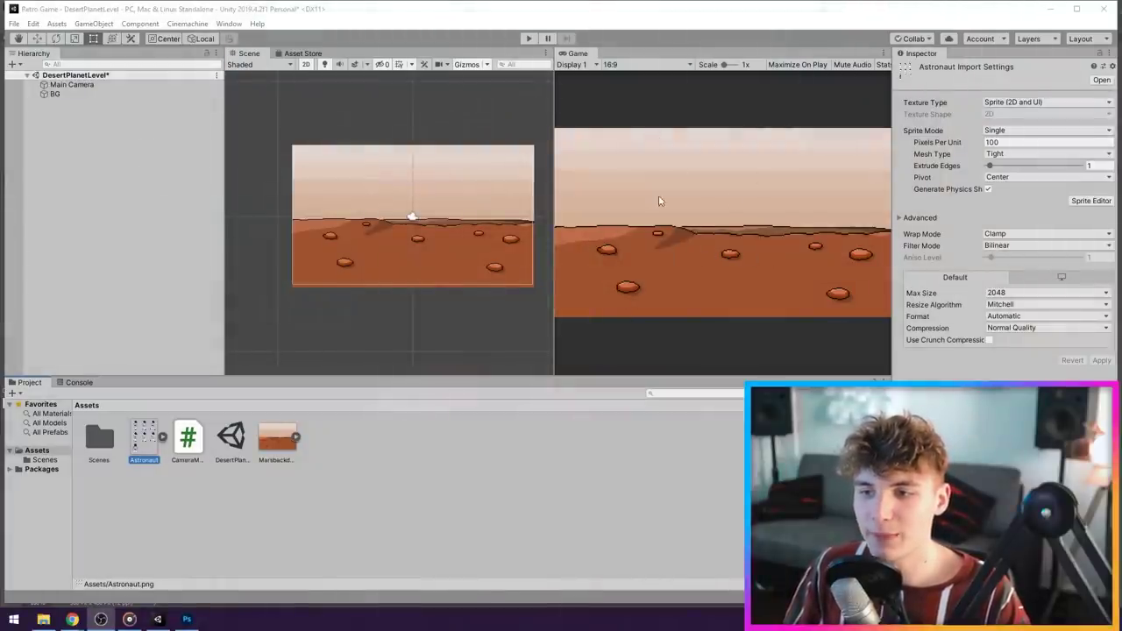
Create a new 360×900 px Photoshop document and drag the astronaut frames into it
{"action": "left_click", "coordinate": [187, 619]}
{"action": "scroll", "coordinate": [460, 304], "scroll_direction": "up", "scroll_amount": 1, "text": "alt"}
{"action": "key", "text": "ctrl+n"}
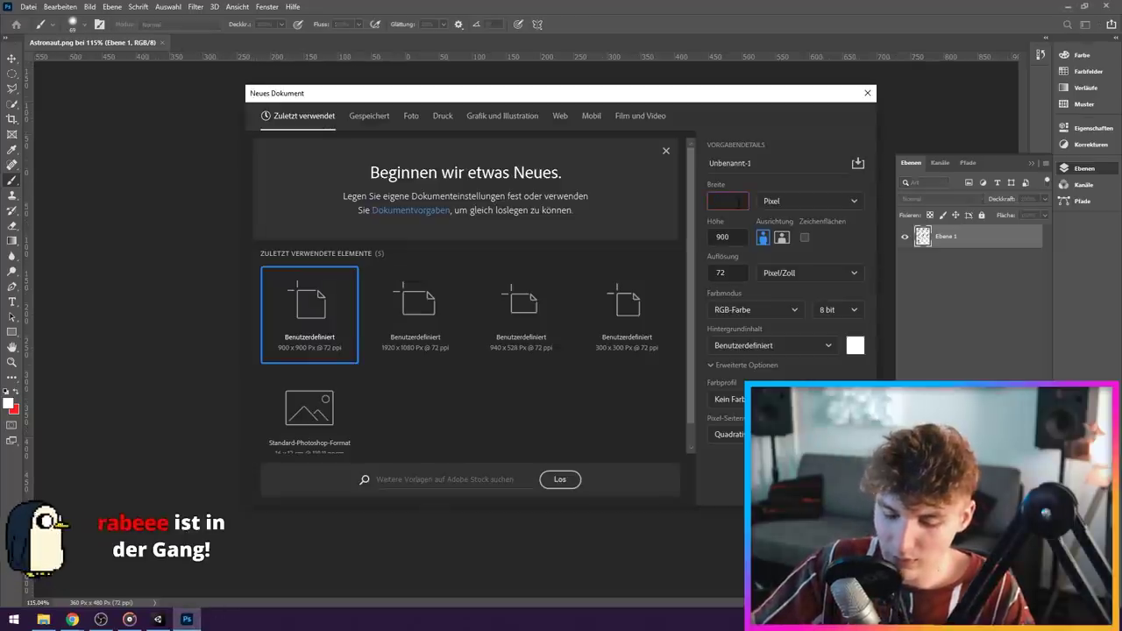
{"action": "type", "text": "360"}
{"action": "key", "text": "Tab"}
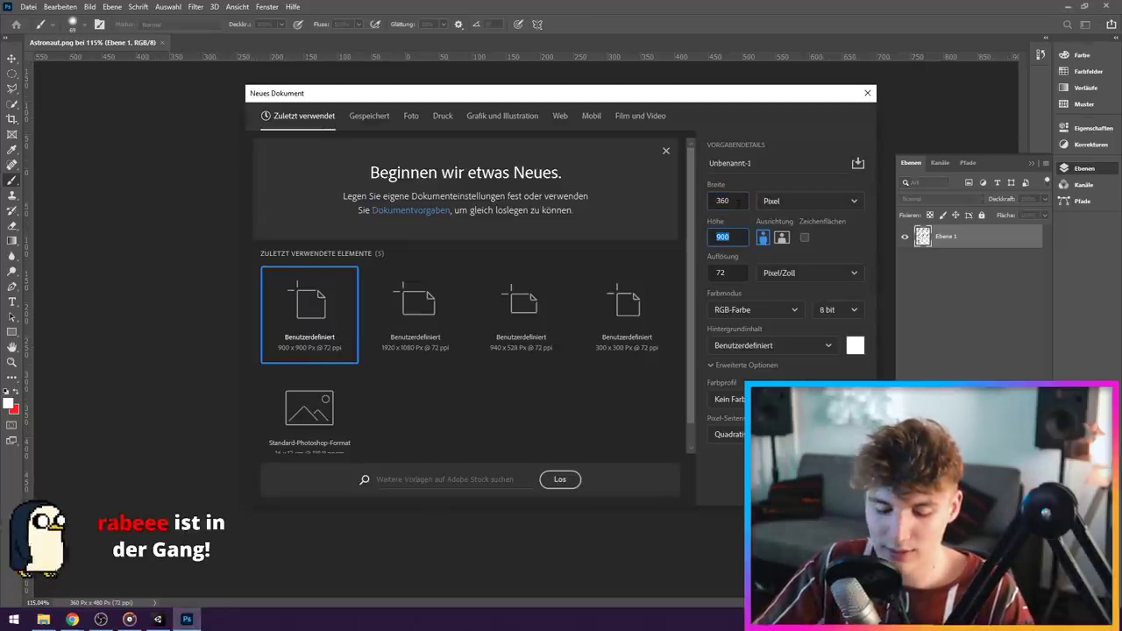
{"action": "key", "text": "Return"}
{"action": "key", "text": "ctrl+Tab"}
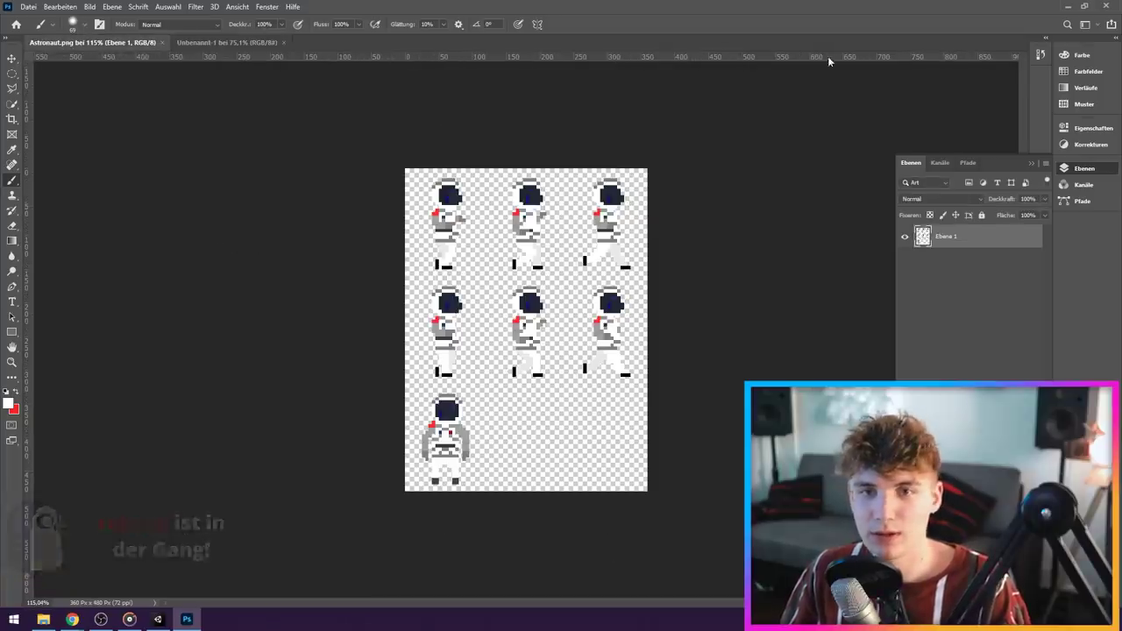
{"action": "mouse_move", "coordinate": [968, 241]}
{"action": "left_mouse_down"}
{"action": "mouse_move", "coordinate": [248, 43]}
{"action": "mouse_move", "coordinate": [411, 329]}
{"action": "left_mouse_up"}
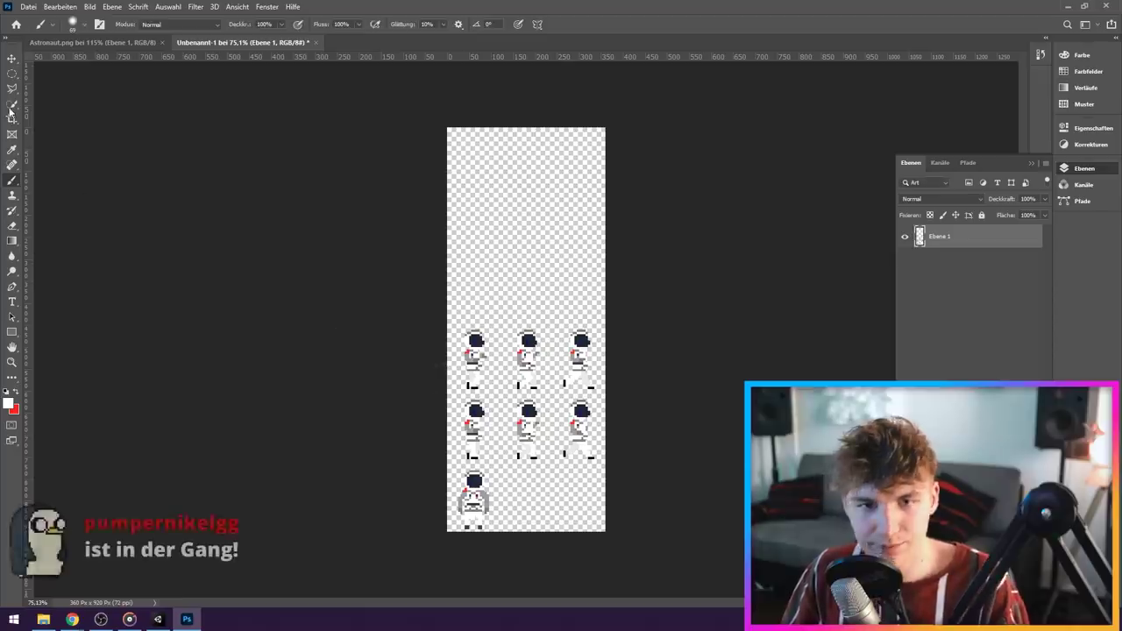
Copy the top two walk rows to a new layer, move it above, and flip it horizontally
{"action": "left_click_drag", "start_coordinate": [461, 326], "coordinate": [593, 457]}
{"action": "key", "text": "ctrl+j"}
{"action": "key", "text": "ctrl+t"}
{"action": "left_click_drag", "start_coordinate": [508, 409], "coordinate": [508, 296]}
{"action": "right_click", "coordinate": [508, 296]}
{"action": "left_click", "coordinate": [554, 487]}
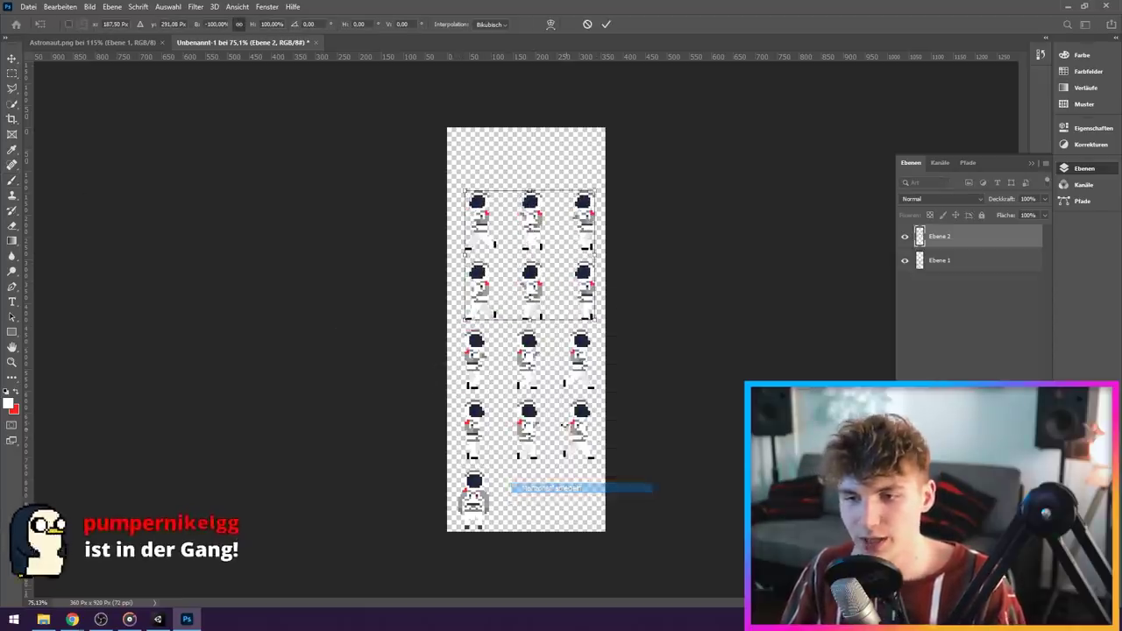
{"action": "key", "text": "Return"}
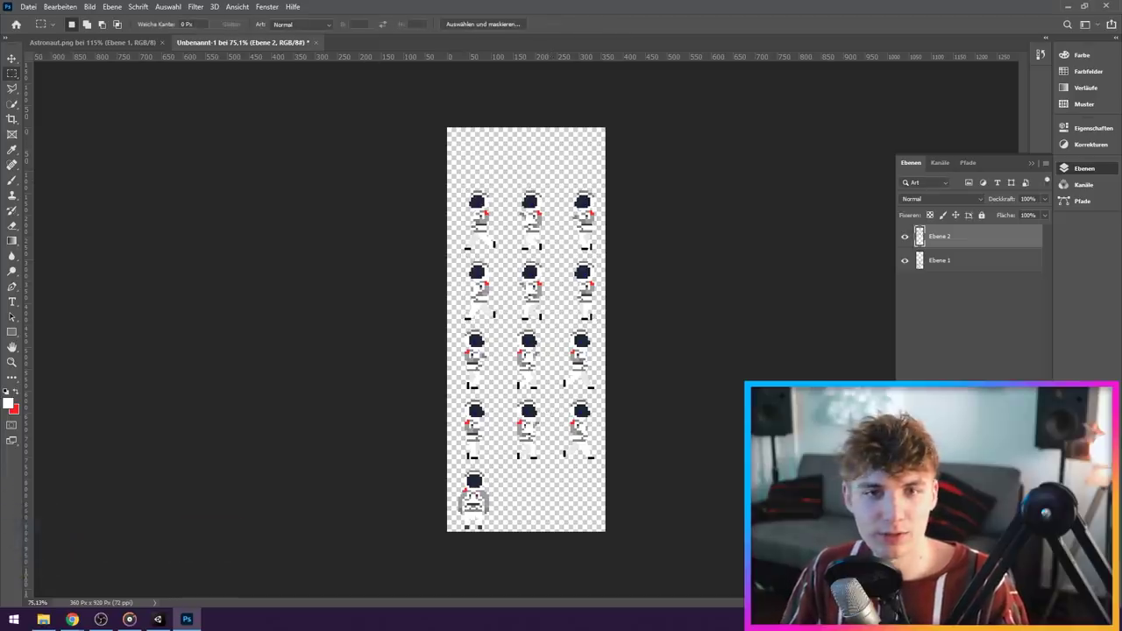
Save the sheet as AstronautSpriteSheet PNG and delete the old Astronaut asset
{"action": "key", "text": "ctrl+shift+s"}
{"action": "left_click", "coordinate": [553, 363]}
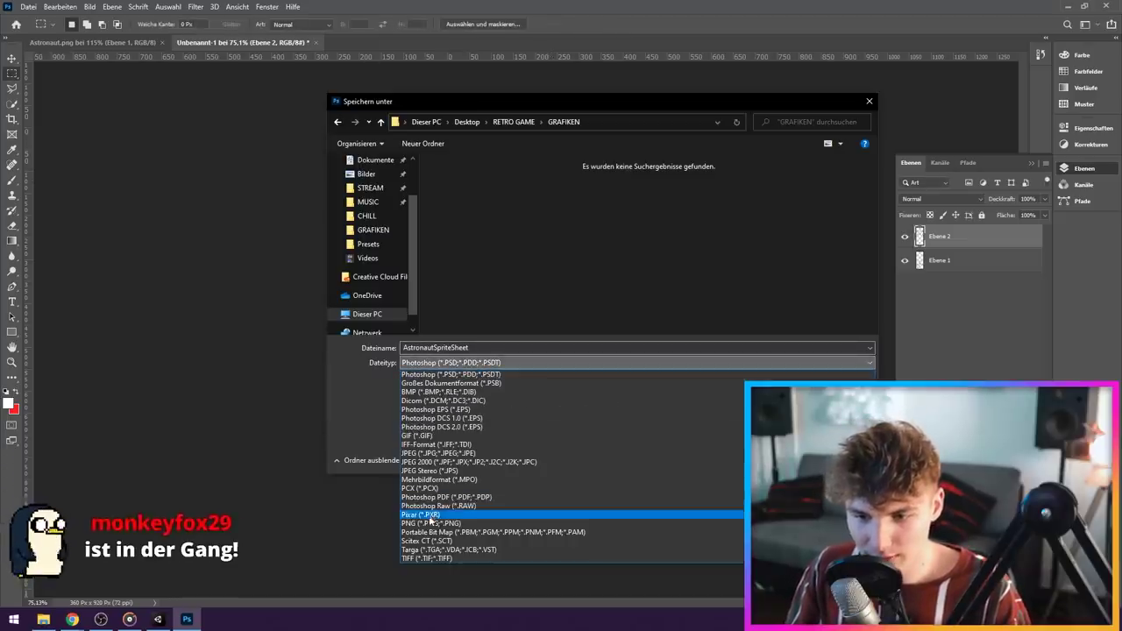
{"action": "key", "text": "Delete"}
{"action": "key", "text": "Return"}
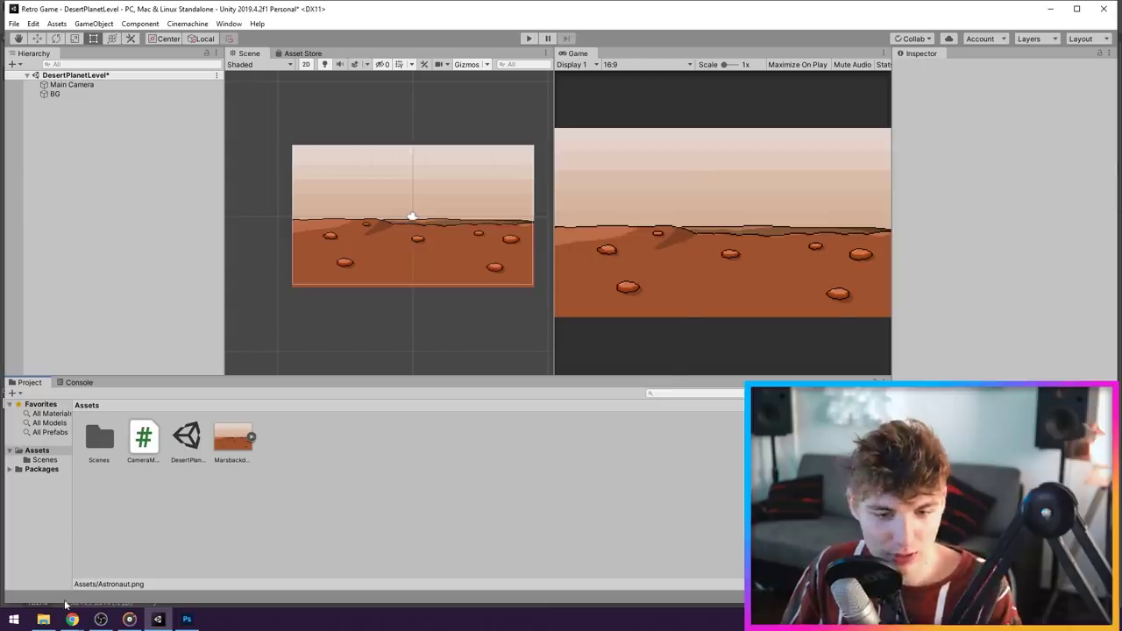
Import AstronautSpriteSheet.png from GRAFIKEN into Assets and set it to Point filtering
{"action": "left_click", "coordinate": [43, 619]}
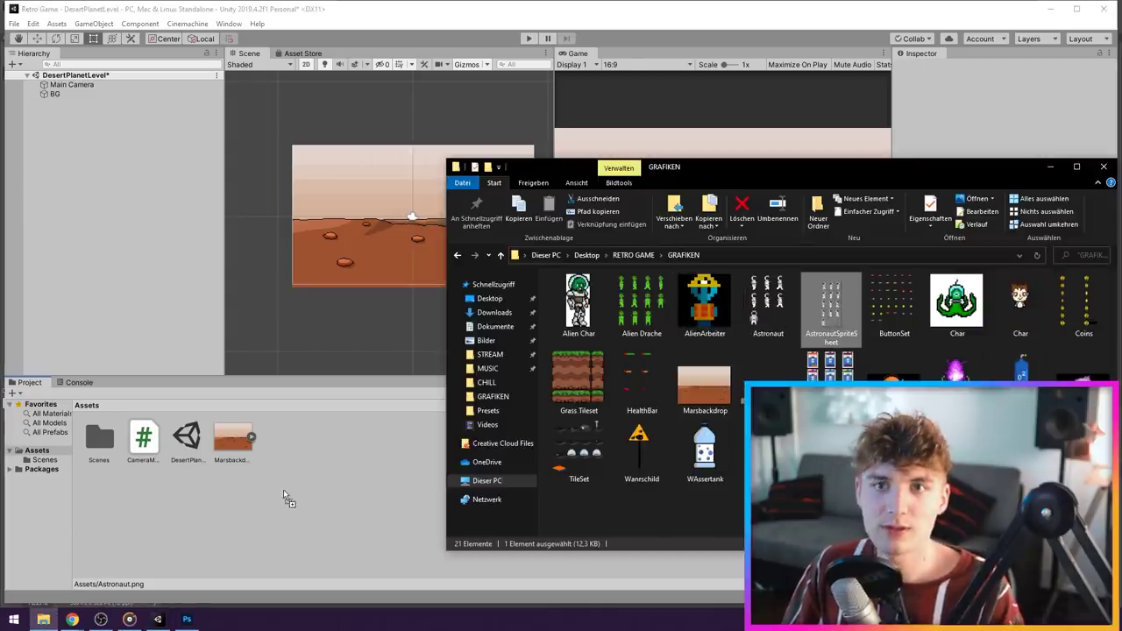
{"action": "left_click_drag", "start_coordinate": [284, 497], "coordinate": [149, 469]}
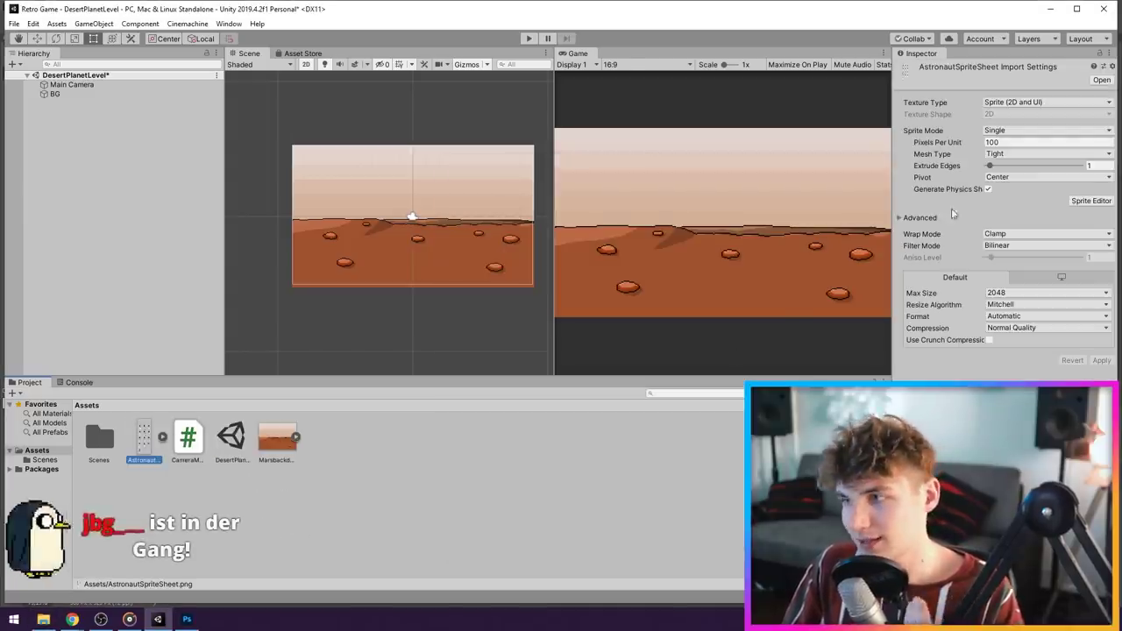
{"action": "left_click", "coordinate": [1001, 245]}
Center and enlarge the Sprite Editor window and show its Slice options
{"action": "mouse_move", "coordinate": [78, 10]}
{"action": "left_mouse_down"}
{"action": "mouse_move", "coordinate": [359, 121]}
{"action": "mouse_move", "coordinate": [434, 132]}
{"action": "left_mouse_up"}
{"action": "mouse_move", "coordinate": [572, 455]}
{"action": "left_mouse_down"}
{"action": "mouse_move", "coordinate": [839, 543]}
{"action": "mouse_move", "coordinate": [854, 537]}
{"action": "left_mouse_up"}
{"action": "left_click", "coordinate": [419, 140]}
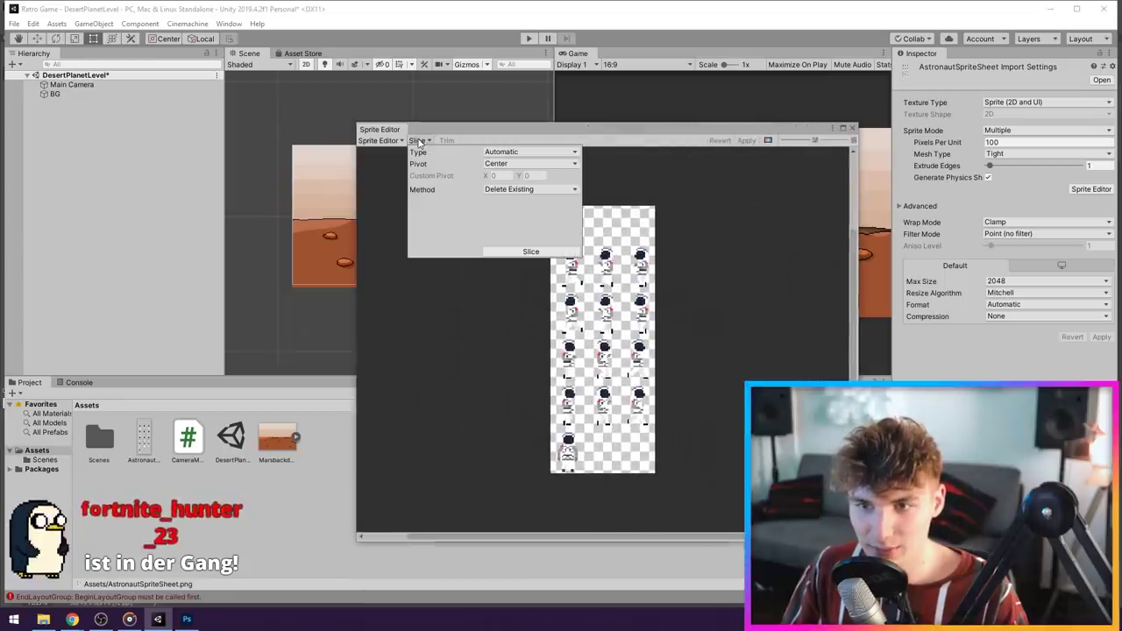
Slice the sheet automatically and apply the slicing
{"action": "left_click", "coordinate": [530, 251]}
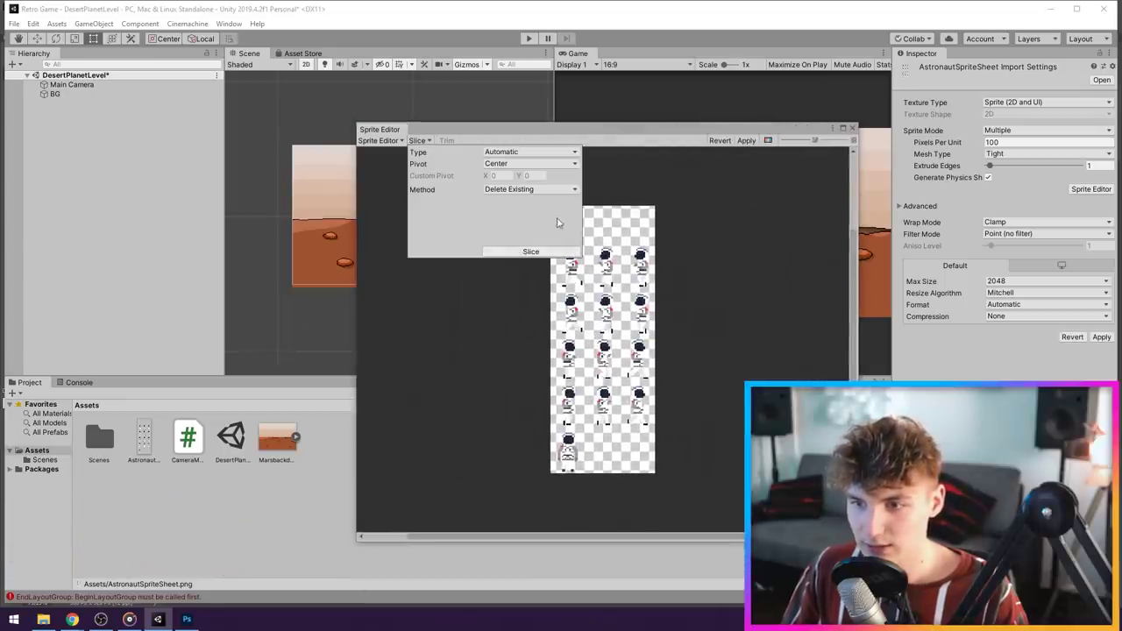
{"action": "left_click", "coordinate": [756, 95]}
{"action": "left_click", "coordinate": [743, 141]}
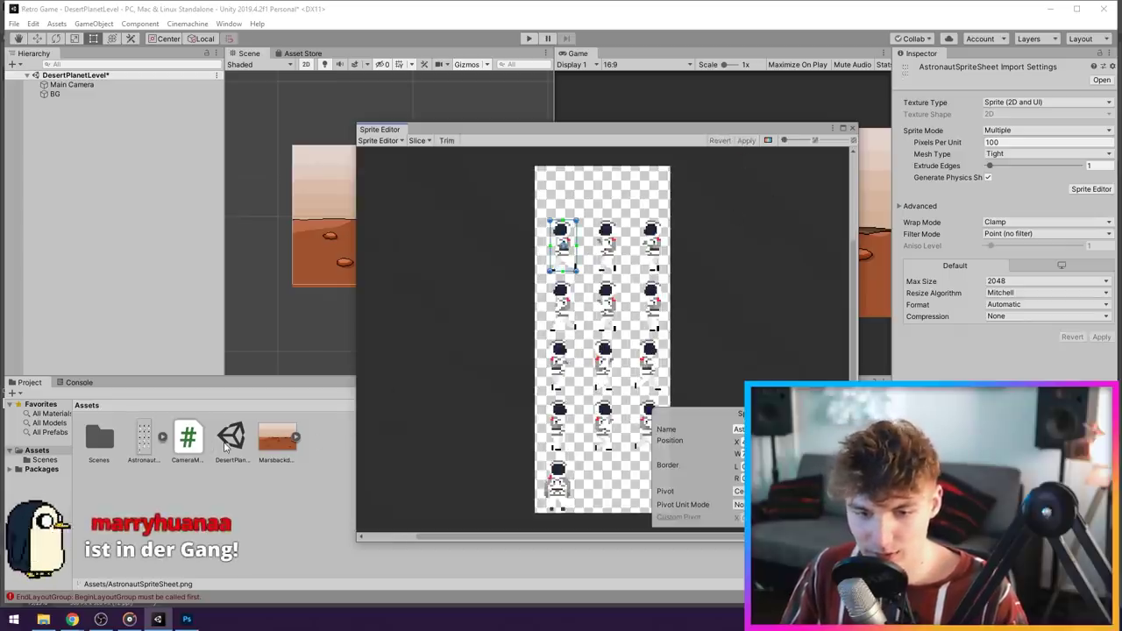
Reposition the Sprite Editor, recheck the Slice menu, and close the Sprite Editor
{"action": "scroll", "coordinate": [602, 350], "scroll_direction": "up", "scroll_amount": 2}
{"action": "scroll", "coordinate": [684, 339], "scroll_direction": "up", "scroll_amount": 1}
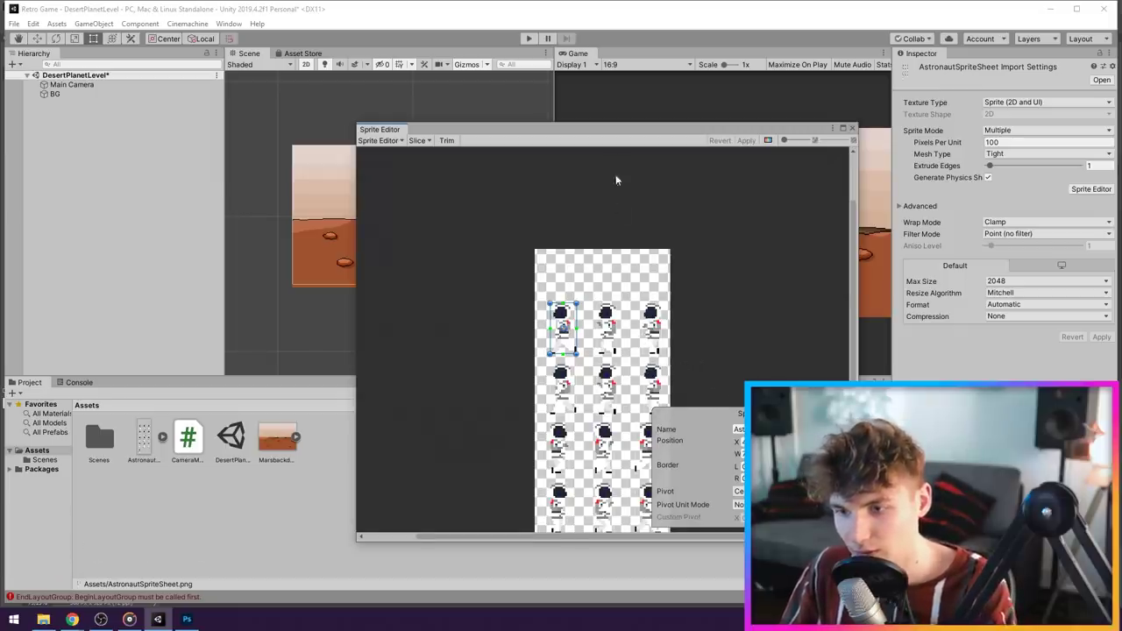
{"action": "left_click_drag", "start_coordinate": [604, 129], "coordinate": [570, 93]}
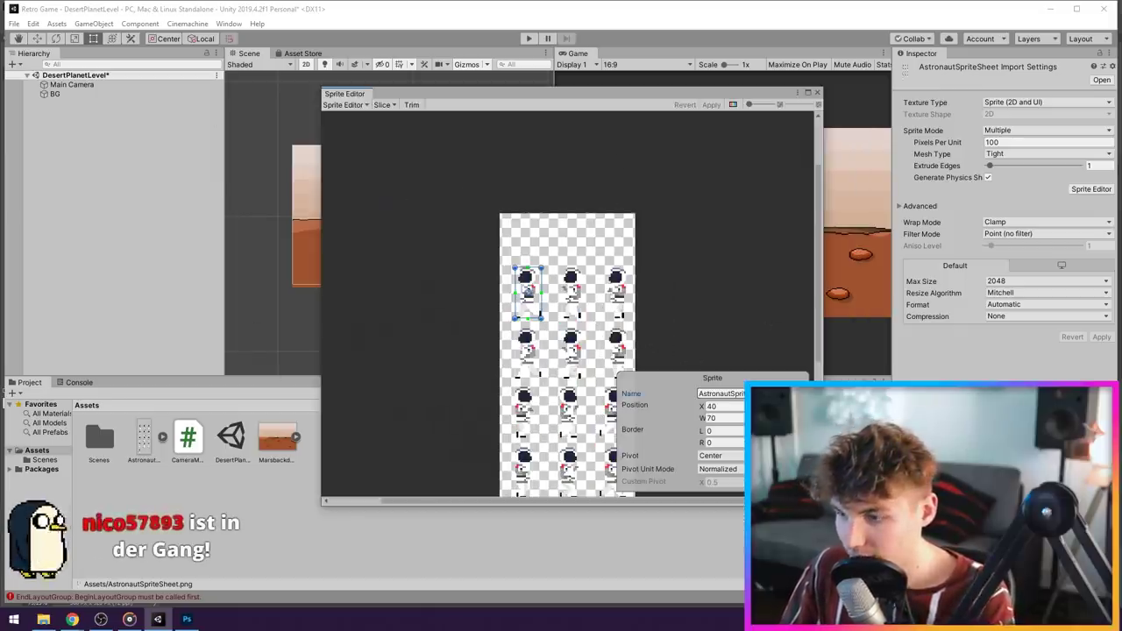
{"action": "left_click", "coordinate": [382, 104]}
{"action": "left_click", "coordinate": [493, 213]}
{"action": "left_click_drag", "start_coordinate": [453, 101], "coordinate": [674, 104]}
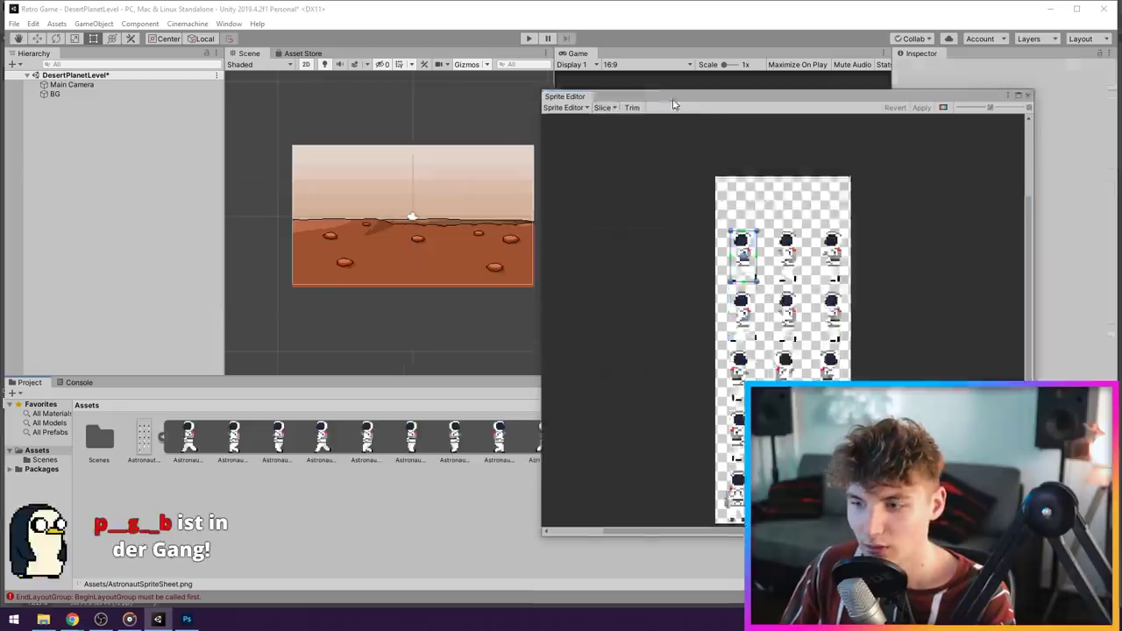
{"action": "right_click", "coordinate": [672, 451]}
{"action": "left_click", "coordinate": [701, 476]}
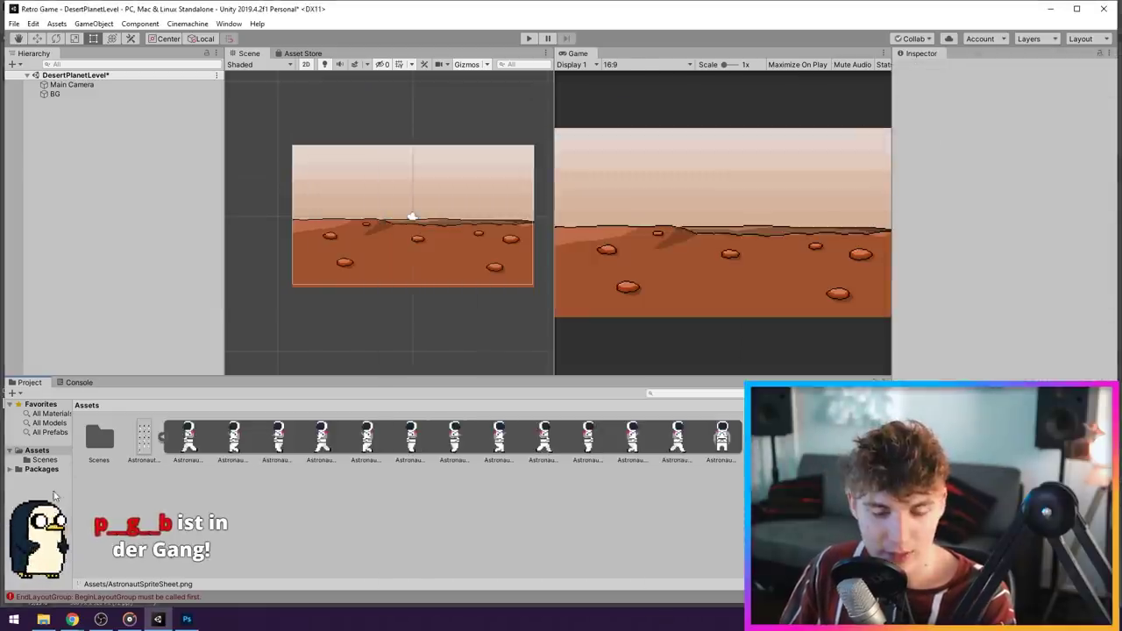
Browse the 13 sliced sprites and select the last front-facing frame, AstronautSpriteSheet_12
{"action": "left_click", "coordinate": [188, 438]}
{"action": "left_click", "coordinate": [278, 438]}
{"action": "left_click", "coordinate": [366, 438]}
{"action": "left_click", "coordinate": [411, 438]}
{"action": "left_click", "coordinate": [499, 439]}
{"action": "left_click", "coordinate": [631, 438]}
{"action": "left_click", "coordinate": [721, 438]}
{"action": "key", "text": "Home"}
{"action": "left_click", "coordinate": [722, 442]}
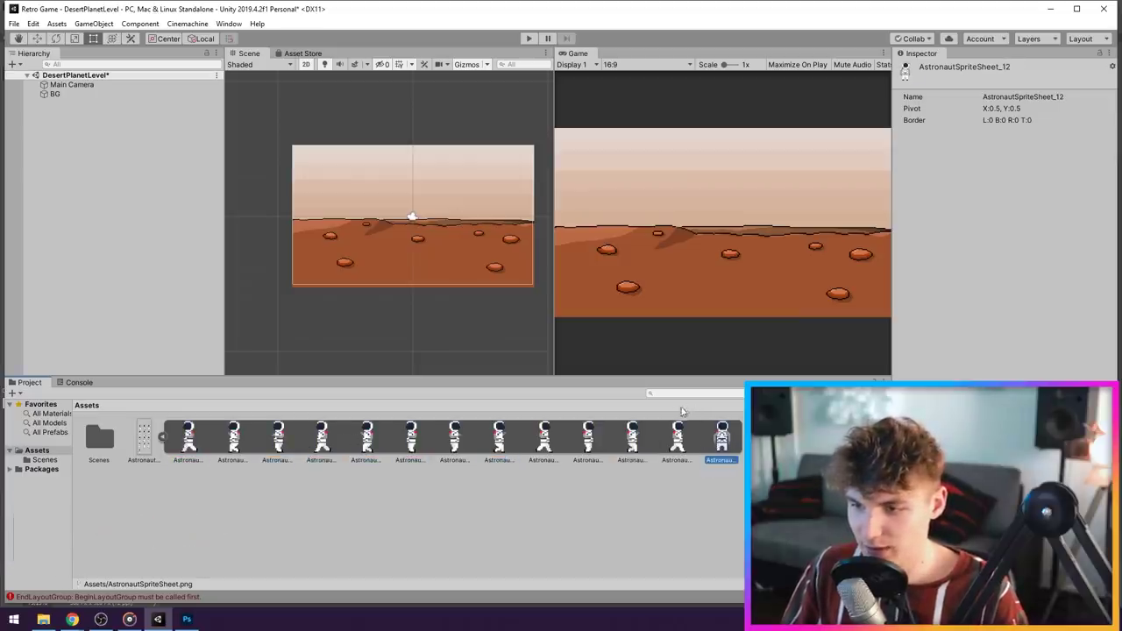
Place AstronautSpriteSheet_12 into the scene, keeping it at scale 1
{"action": "left_click", "coordinate": [85, 143]}
{"action": "left_click_drag", "start_coordinate": [721, 438], "coordinate": [413, 257]}
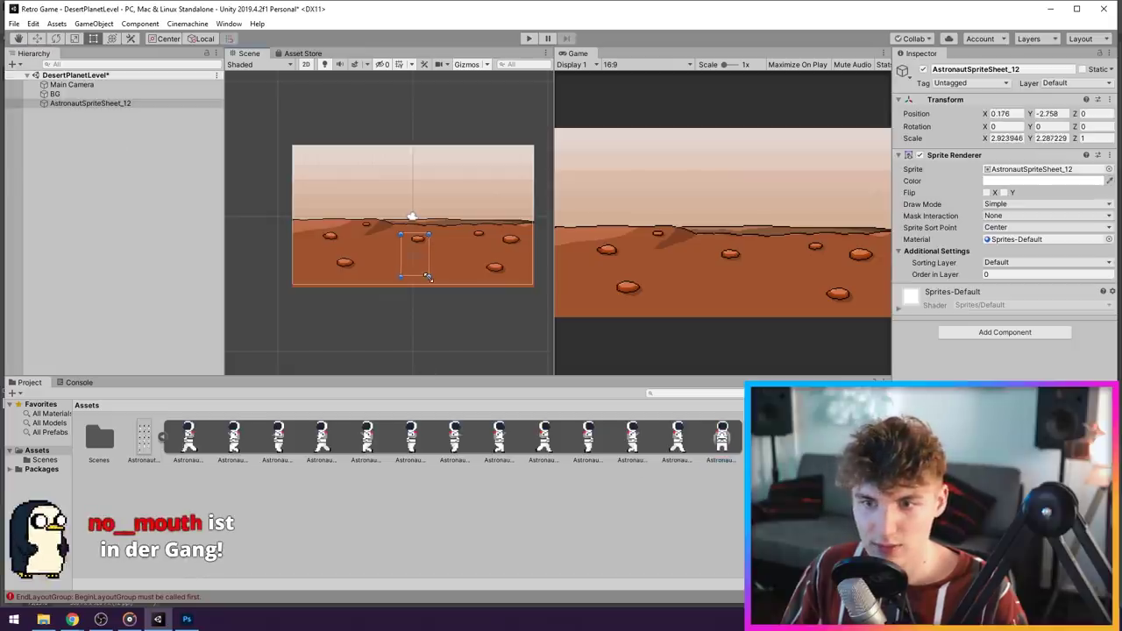
{"action": "key", "text": "ctrl+z"}
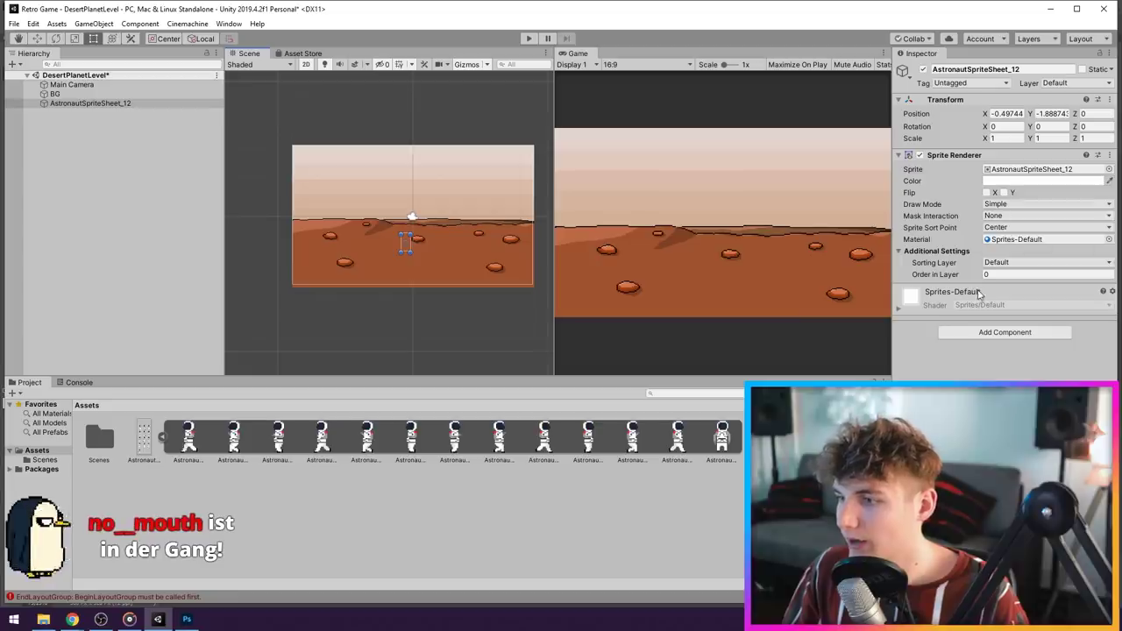
{"action": "type", "text": "1"}
Zoom the Main Camera to size 3, refit the Mars BG to the frame, and reselect the astronaut
{"action": "left_click", "coordinate": [412, 216]}
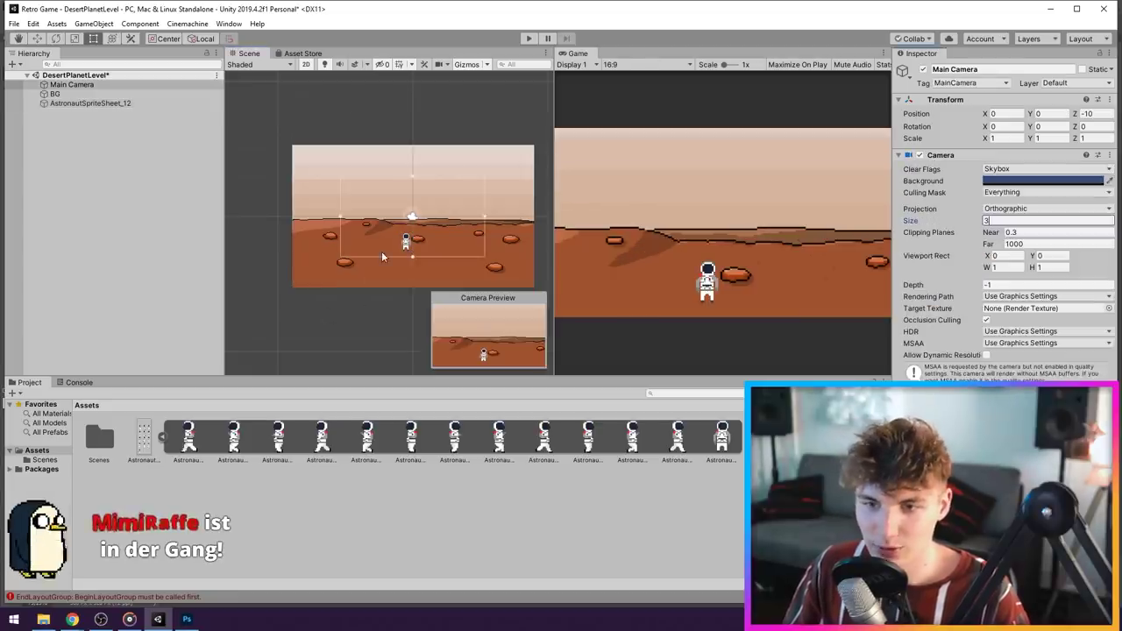
{"action": "left_click", "coordinate": [382, 257]}
{"action": "left_click_drag", "start_coordinate": [292, 145], "coordinate": [413, 187]}
{"action": "left_click_drag", "start_coordinate": [484, 216], "coordinate": [400, 200]}
{"action": "mouse_move", "coordinate": [457, 246]}
{"action": "left_mouse_down"}
{"action": "mouse_move", "coordinate": [486, 261]}
{"action": "mouse_move", "coordinate": [465, 246]}
{"action": "left_mouse_up"}
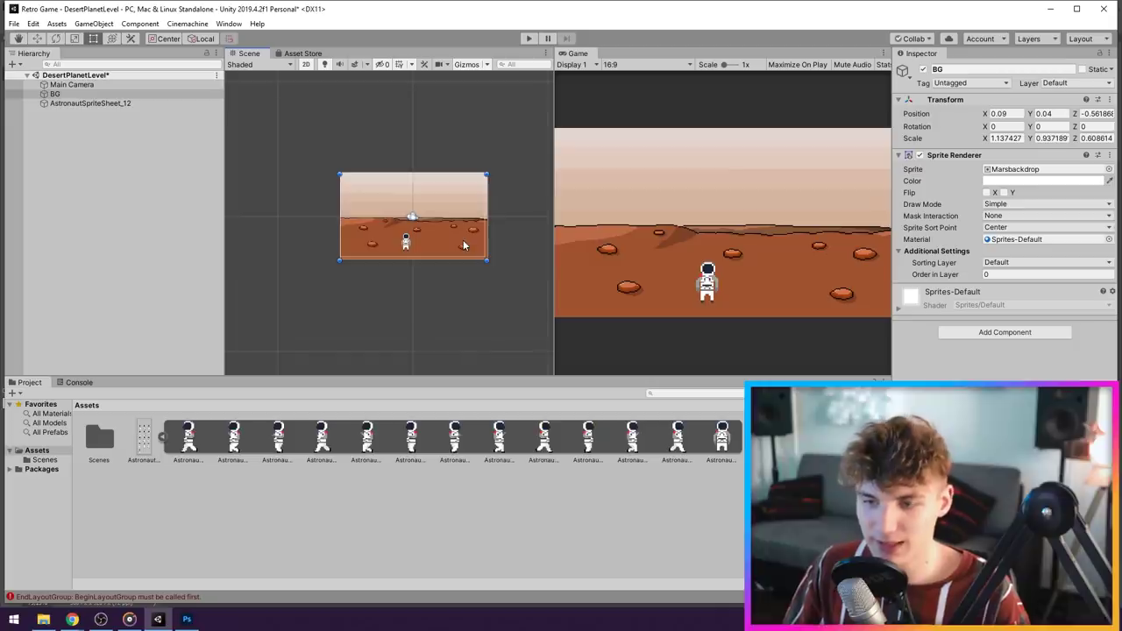
{"action": "left_click", "coordinate": [84, 103]}
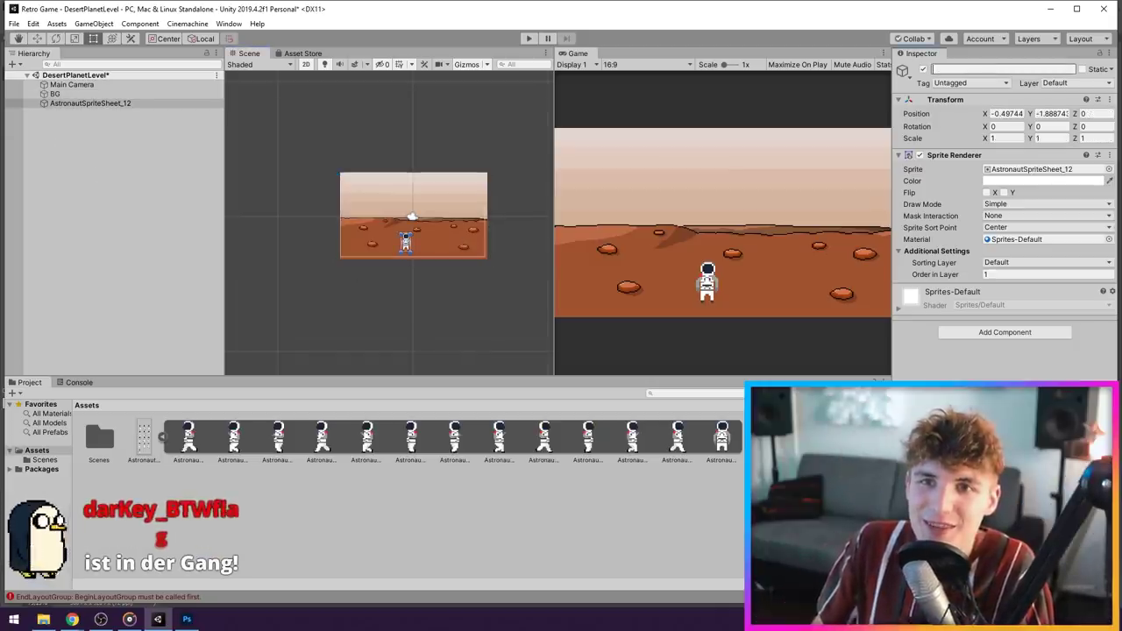
{"action": "key", "text": "alt+Tab"}
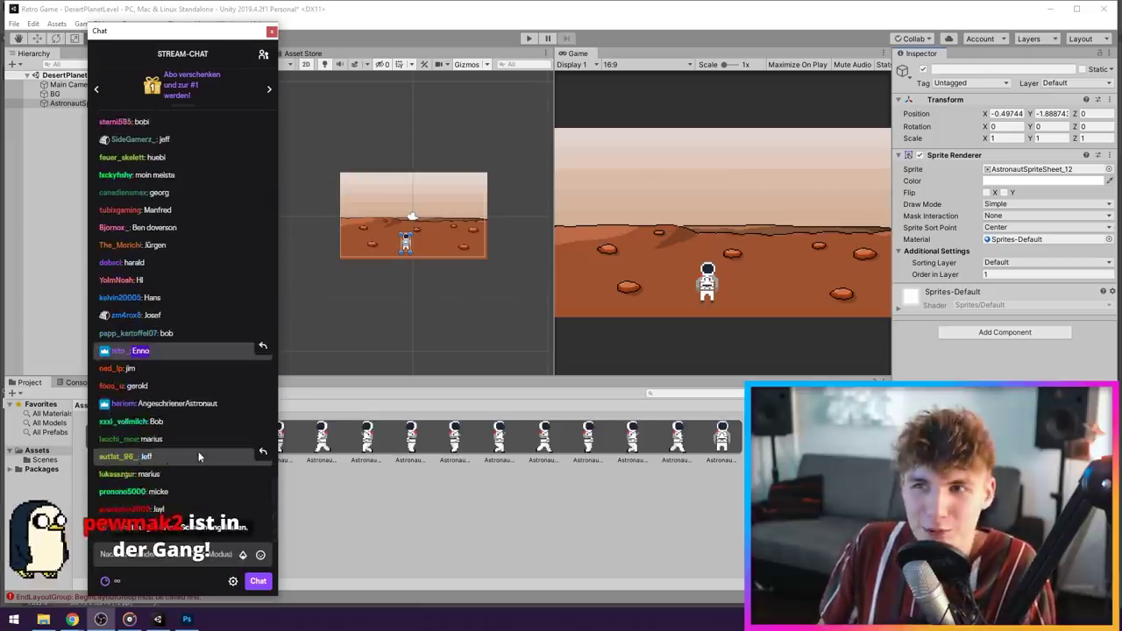
Rename the astronaut to Enno and add a new PlayerMovement script component
{"action": "double_click", "coordinate": [198, 450]}
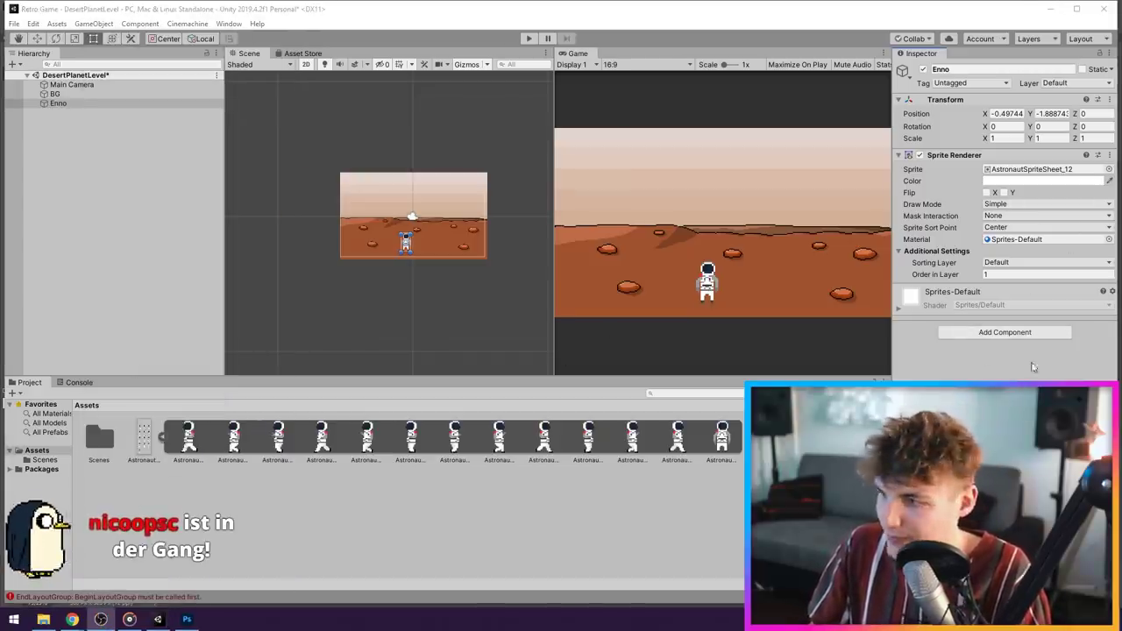
{"action": "left_click", "coordinate": [1002, 332]}
{"action": "type", "text": "PlayerMove"}
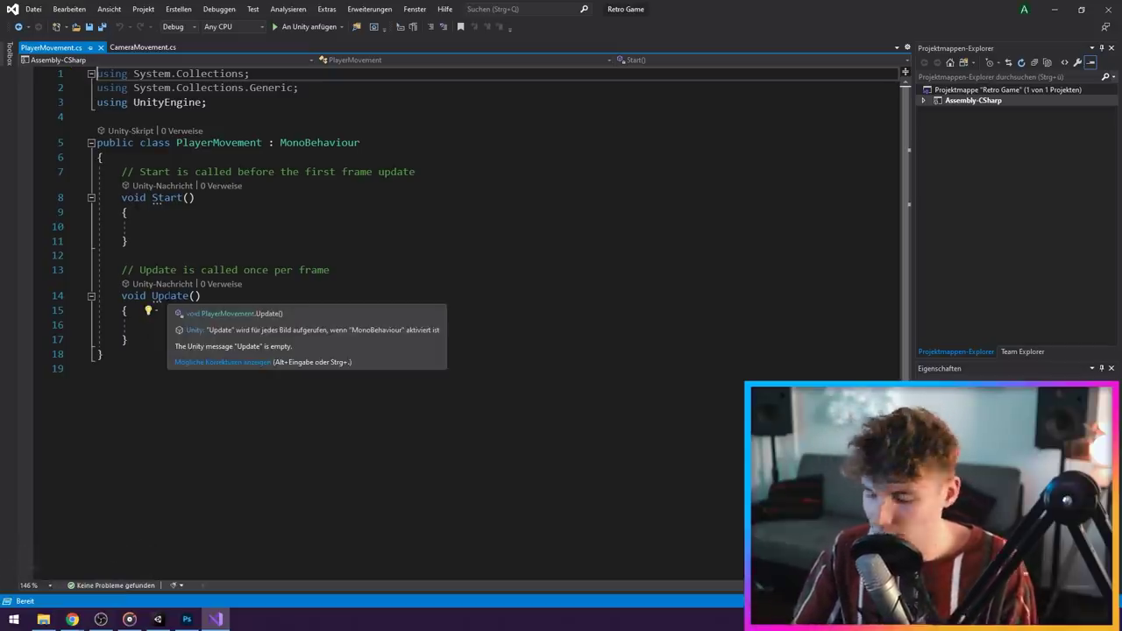
In Update, write an if (Input.GetKeyDown(KeyCode.A)) block
{"action": "left_click", "coordinate": [147, 324]}
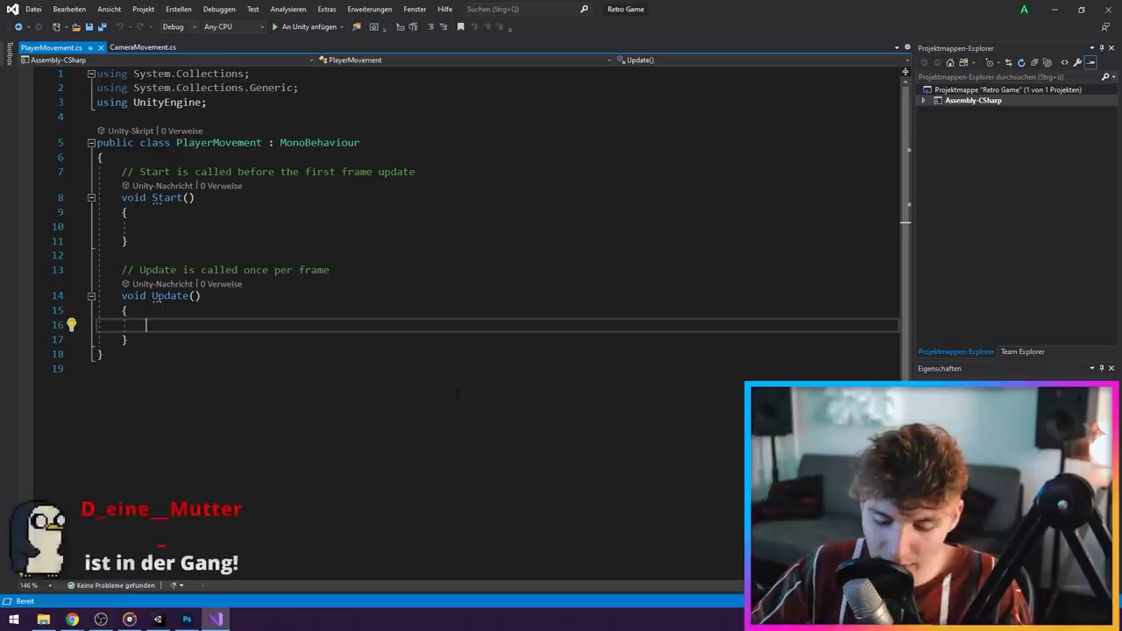
{"action": "type", "text": "if(I"}
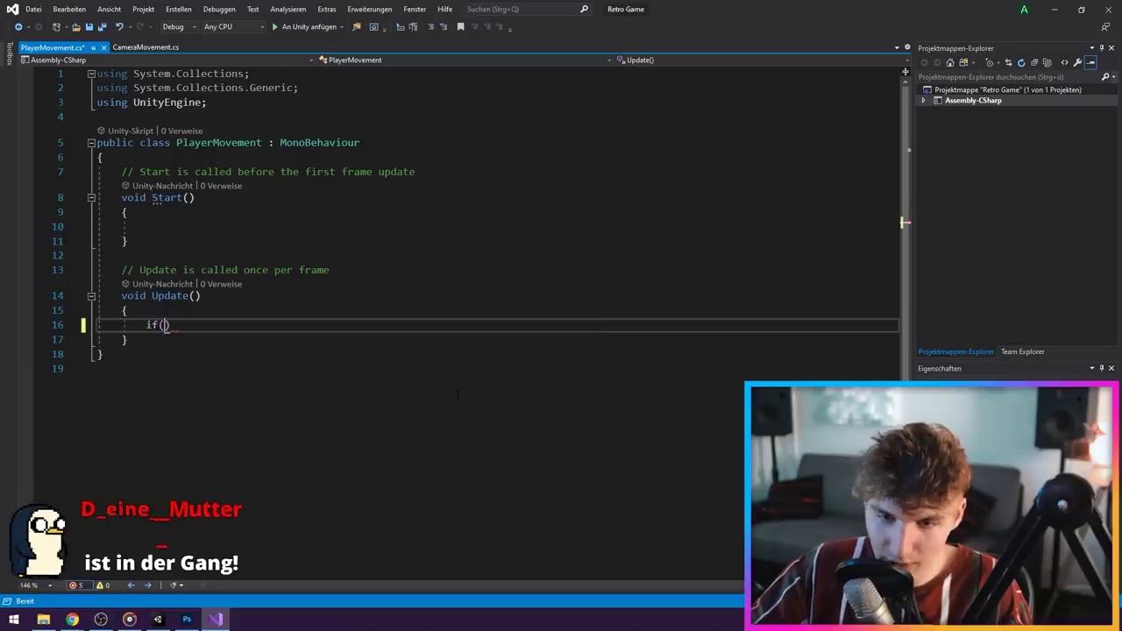
{"action": "type", "text": "nput."}
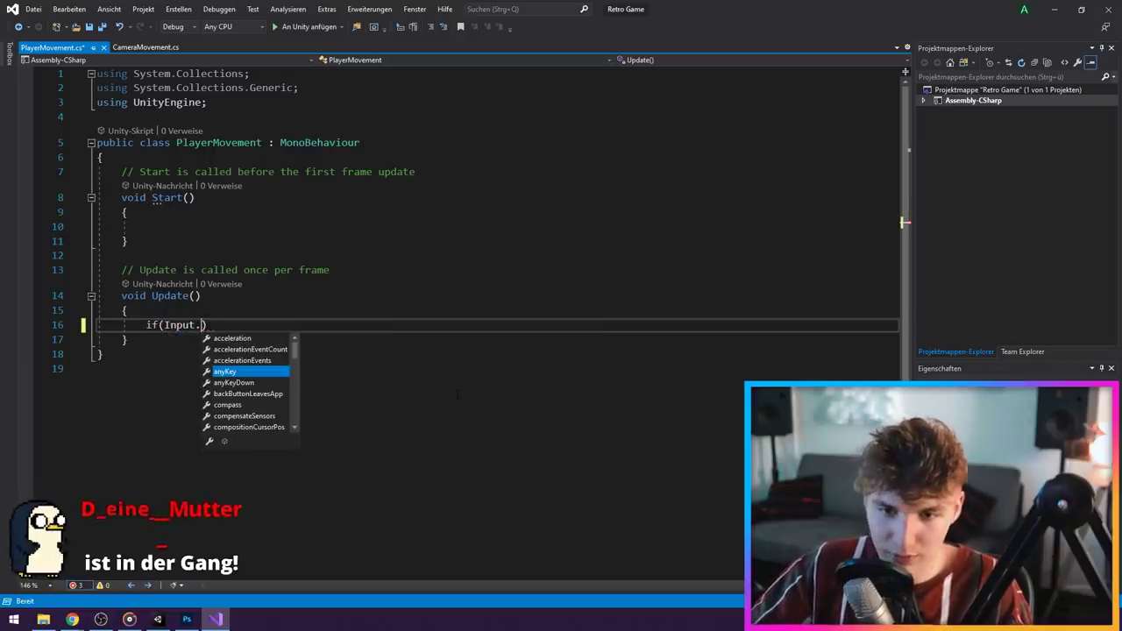
{"action": "type", "text": "key"}
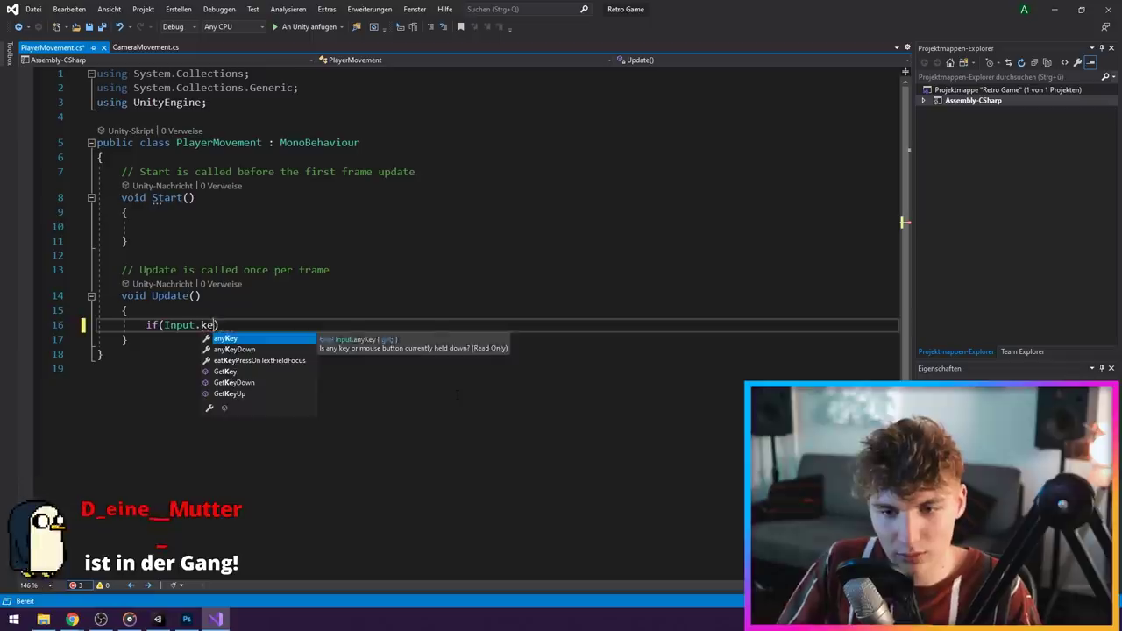
{"action": "key", "text": "BackSpace"}
{"action": "key", "text": "BackSpace"}
{"action": "type", "text": "GetKeyDown(KeyCode.A"}
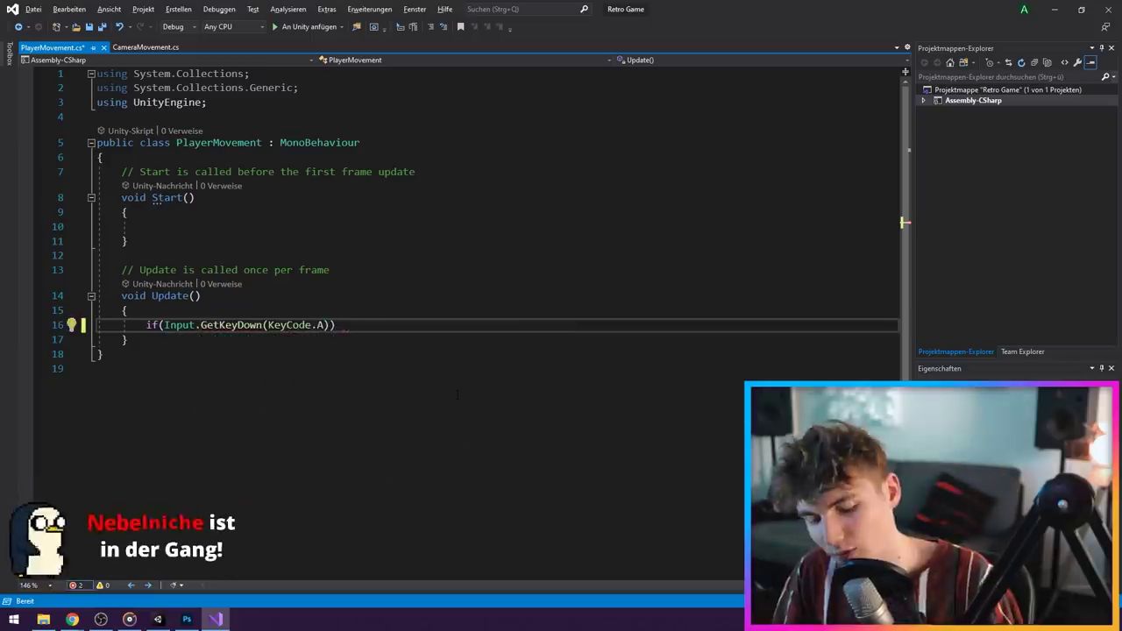
{"action": "key", "text": "End"}
{"action": "key", "text": "Return"}
{"action": "type", "text": "{"}
{"action": "key", "text": "Return"}
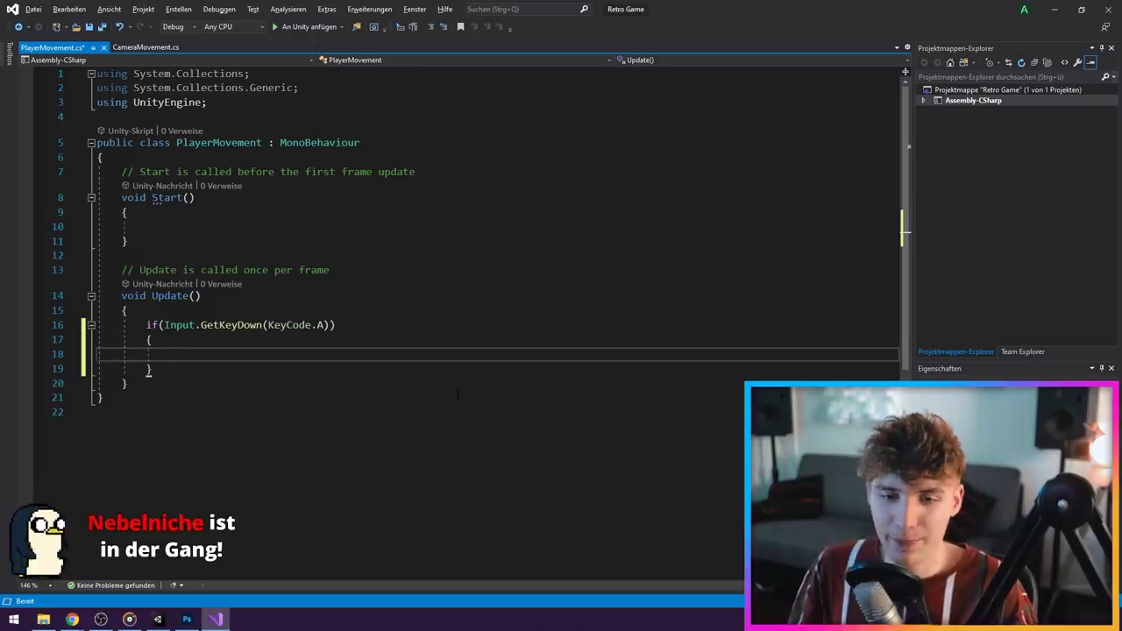
Add a transform.position = new Vector3 line using movementSpeed * Time.deltaTime and declare public float movementSpeed
{"action": "type", "text": "tran"}
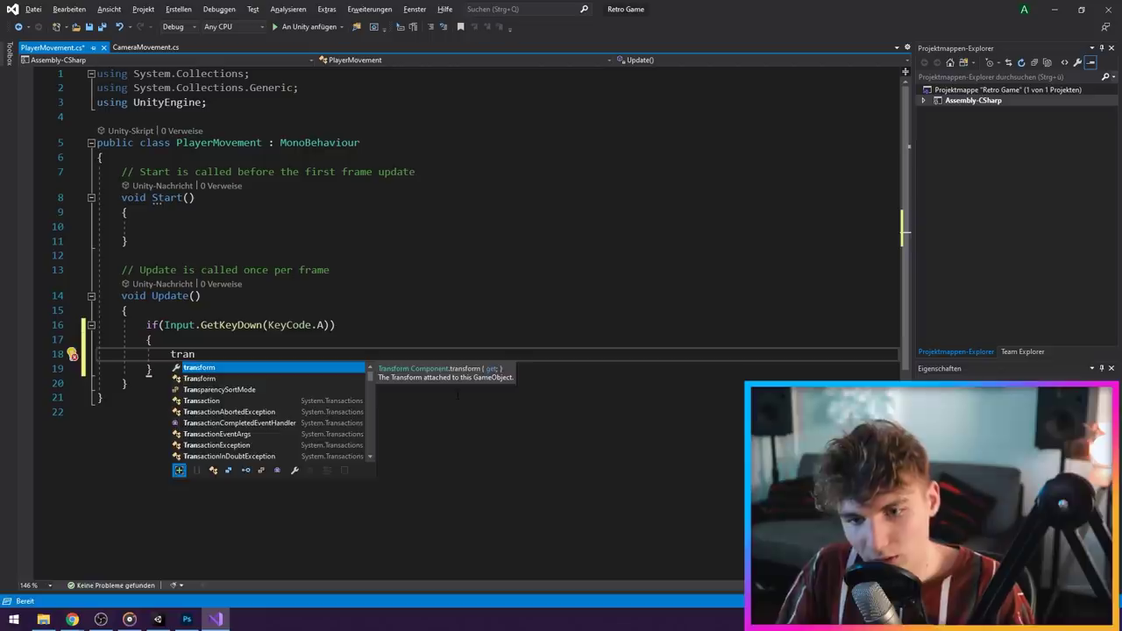
{"action": "key", "text": "Tab"}
{"action": "type", "text": ".pos"}
{"action": "key", "text": "Tab"}
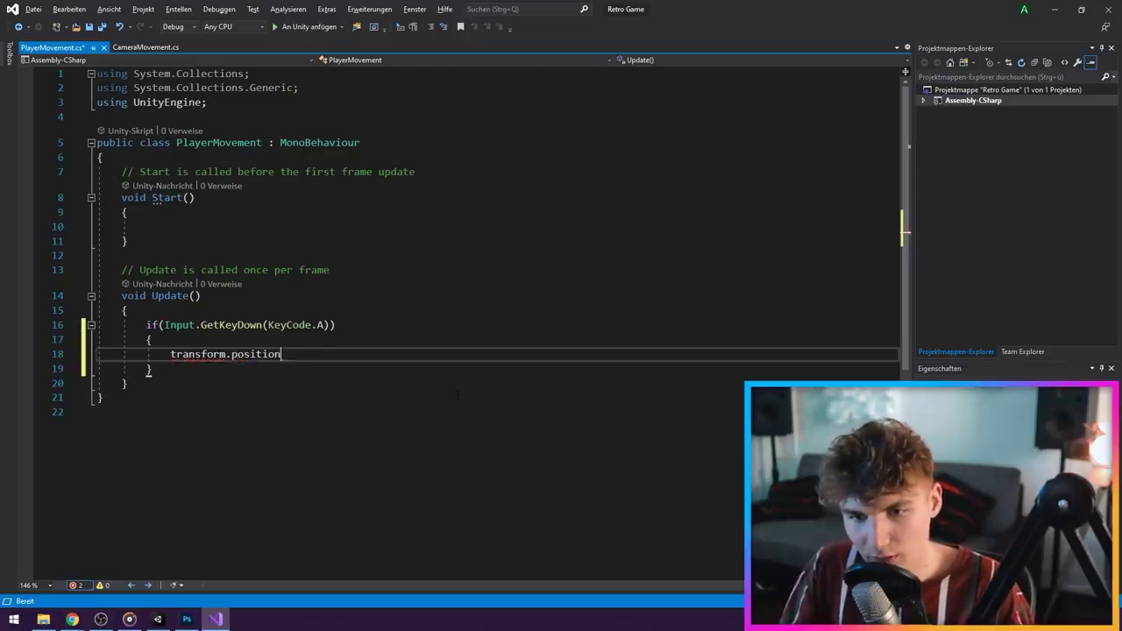
{"action": "type", "text": " = new V"}
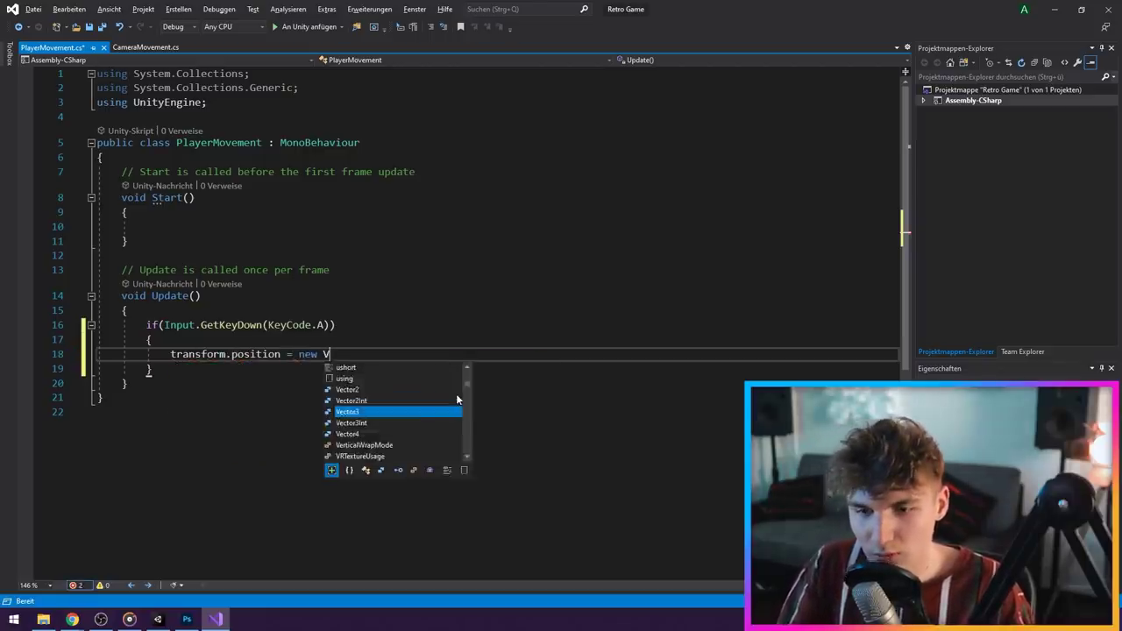
{"action": "type", "text": "ec"}
{"action": "key", "text": "Tab"}
{"action": "type", "text": "(transform.x"}
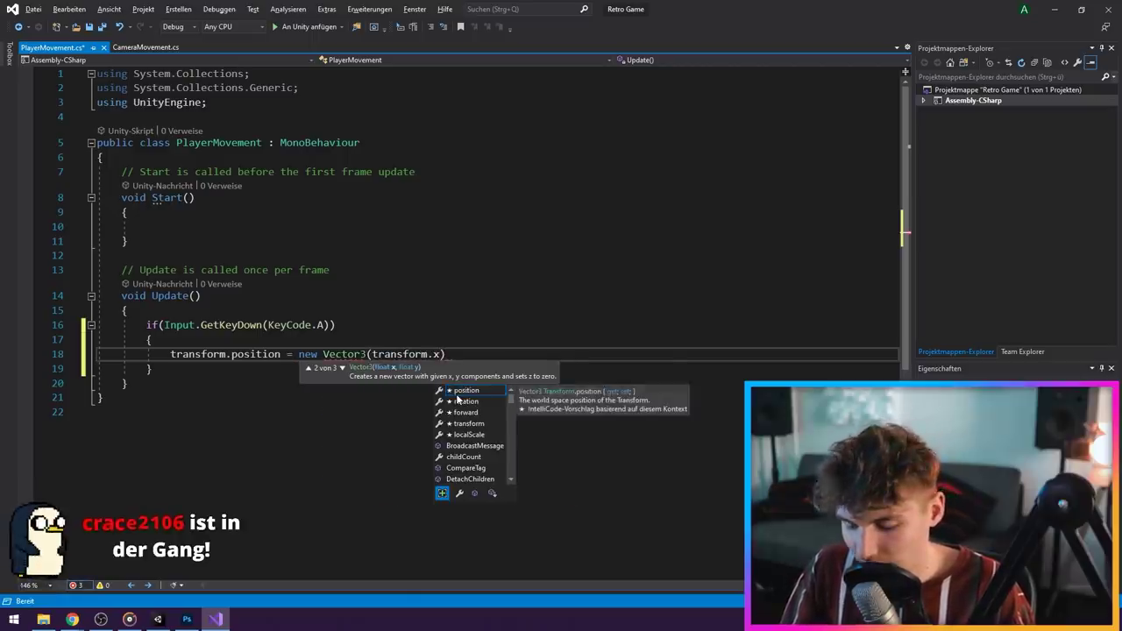
{"action": "type", "text": " + move"}
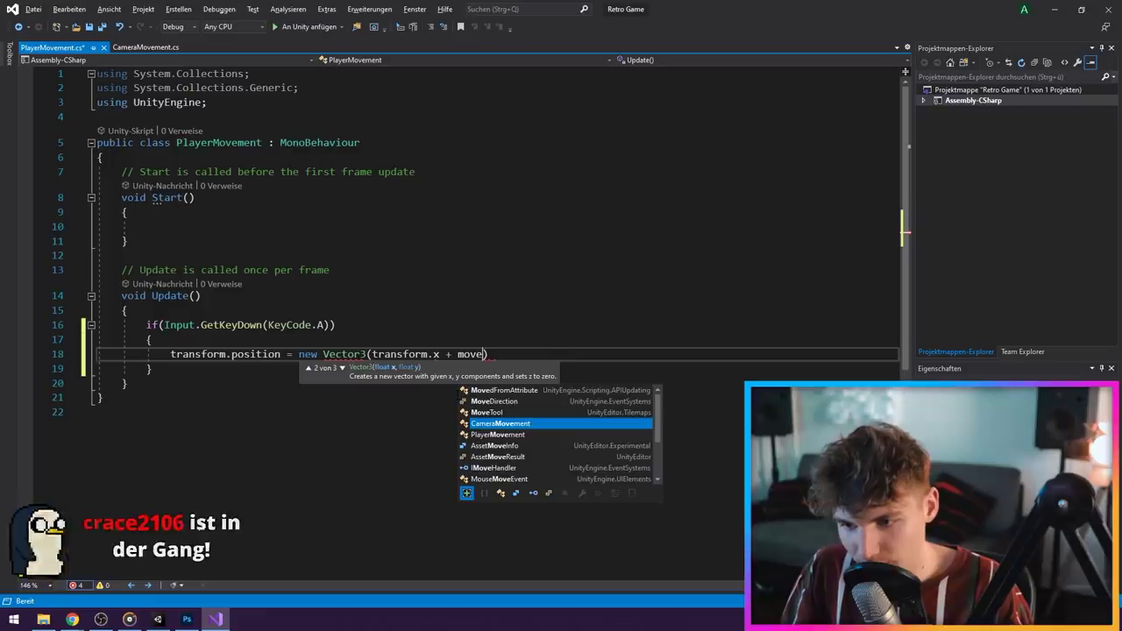
{"action": "type", "text": "spe"}
{"action": "key", "text": "BackSpace"}
{"action": "key", "text": "BackSpace"}
{"action": "key", "text": "BackSpace"}
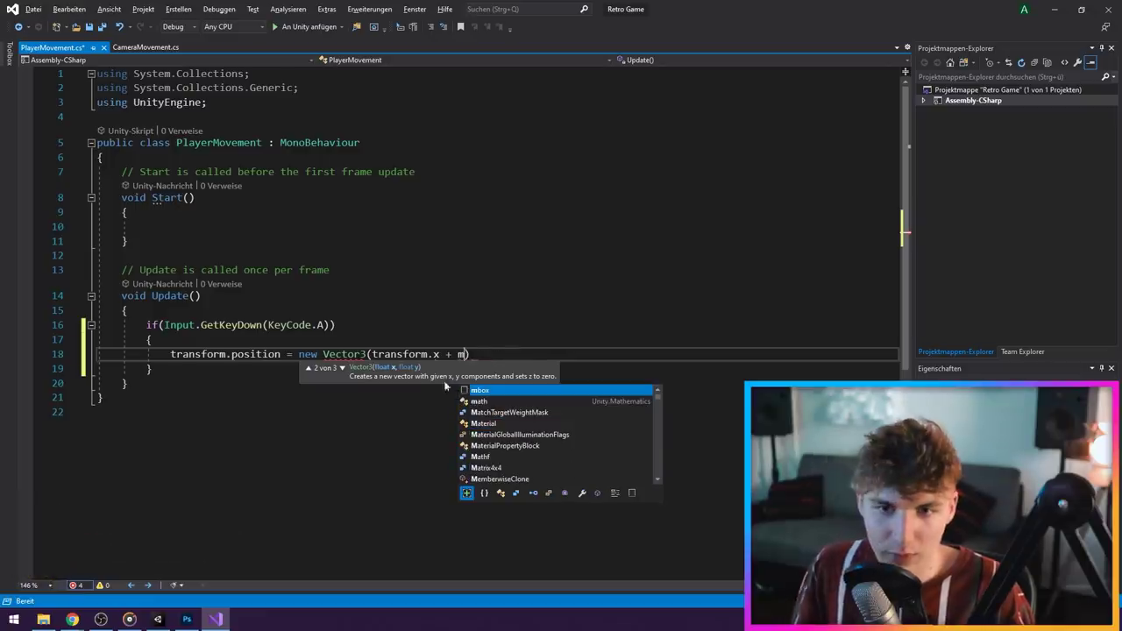
{"action": "type", "text": "public float movementSpeed;"}
{"action": "left_click", "coordinate": [464, 368]}
{"action": "type", "text": "ovementSpeed * Time.deltaTime"}
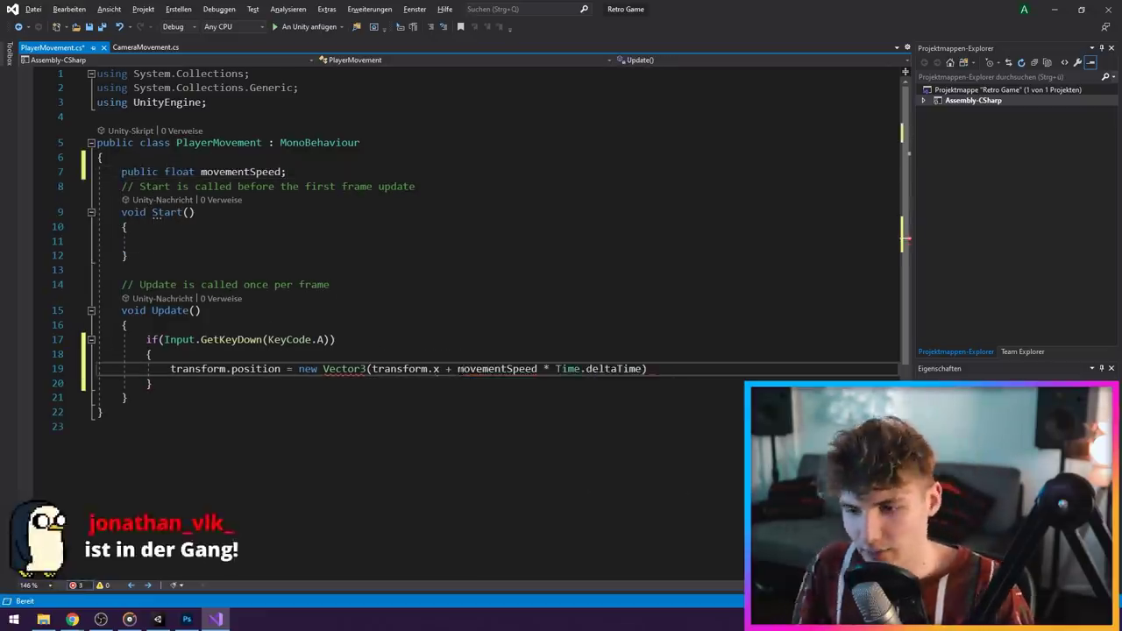
{"action": "type", "text": ", transform.y, transform.z);"}
Fix the Vector3 arguments to use transform.position.x, .y and .z
{"action": "double_click", "coordinate": [438, 368]}
{"action": "type", "text": "position.x"}
{"action": "left_click_drag", "start_coordinate": [493, 368], "coordinate": [371, 368]}
{"action": "key", "text": "ctrl+c"}
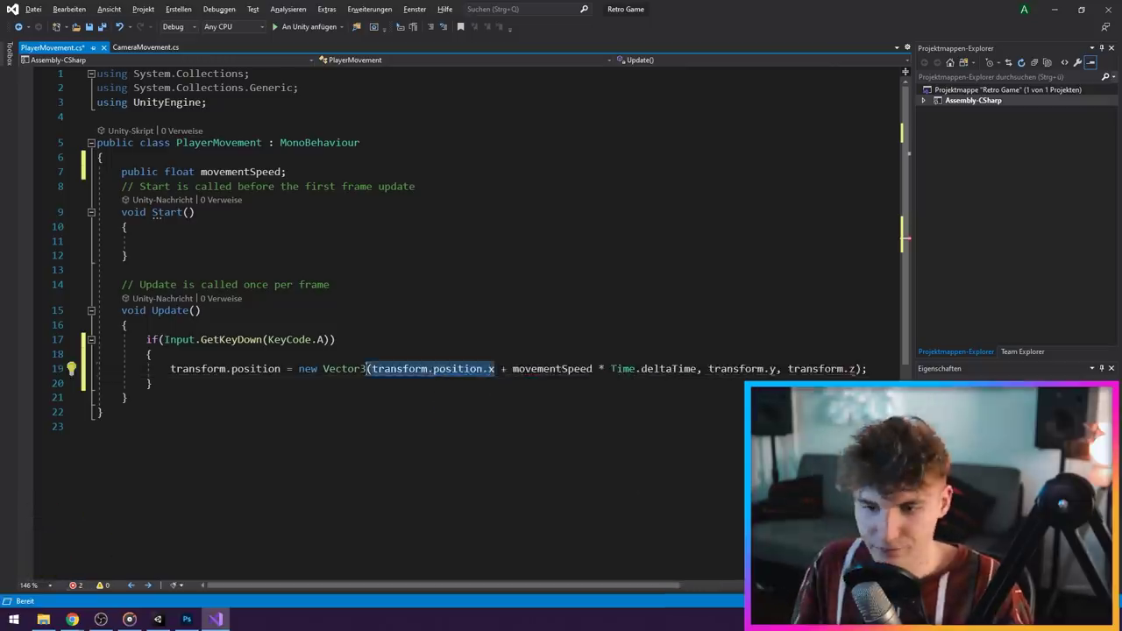
{"action": "left_click_drag", "start_coordinate": [712, 368], "coordinate": [777, 368]}
{"action": "key", "text": "ctrl+v"}
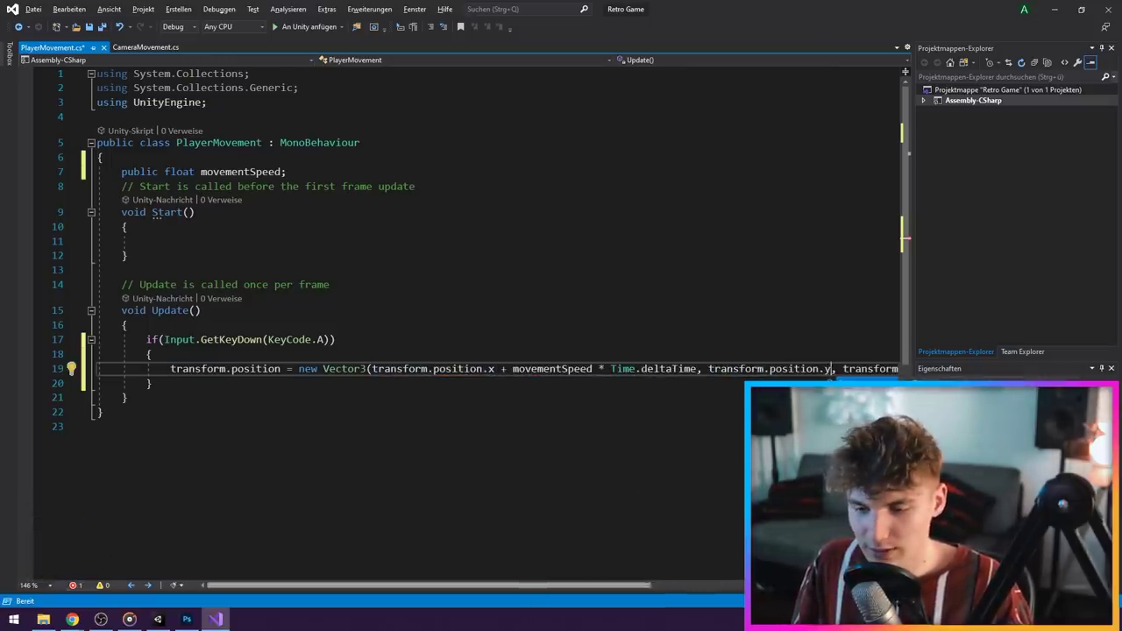
{"action": "scroll", "coordinate": [830, 378], "scroll_direction": "down", "scroll_amount": 2, "text": "ctrl"}
{"action": "left_click", "coordinate": [761, 303]}
{"action": "left_click_drag", "start_coordinate": [755, 316], "coordinate": [715, 316]}
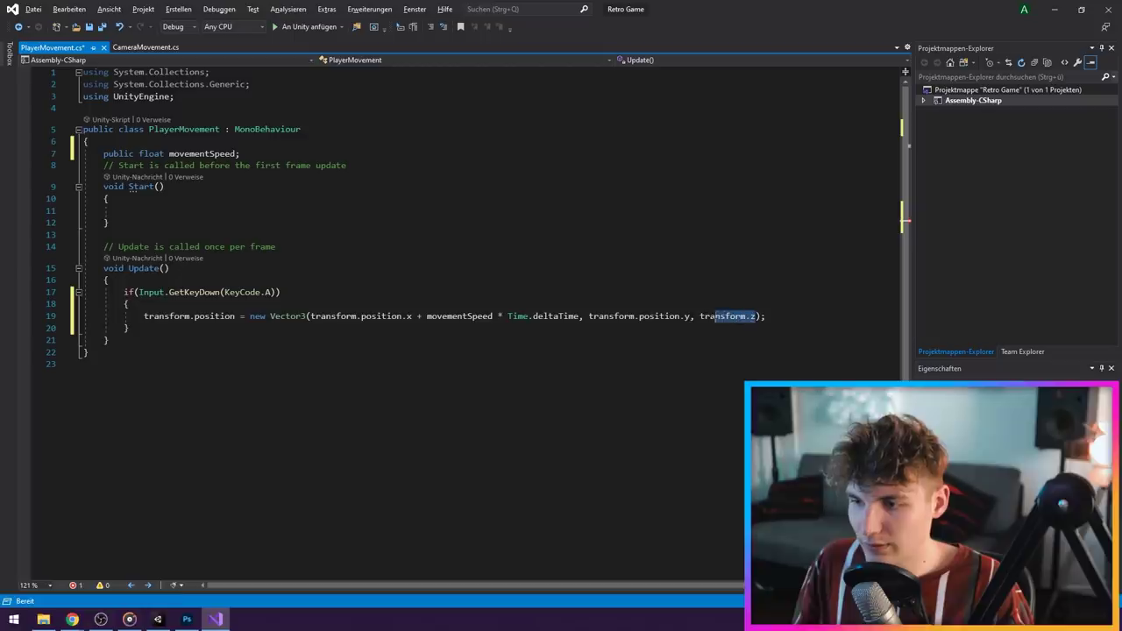
{"action": "left_click", "coordinate": [750, 315]}
{"action": "type", "text": "position."}
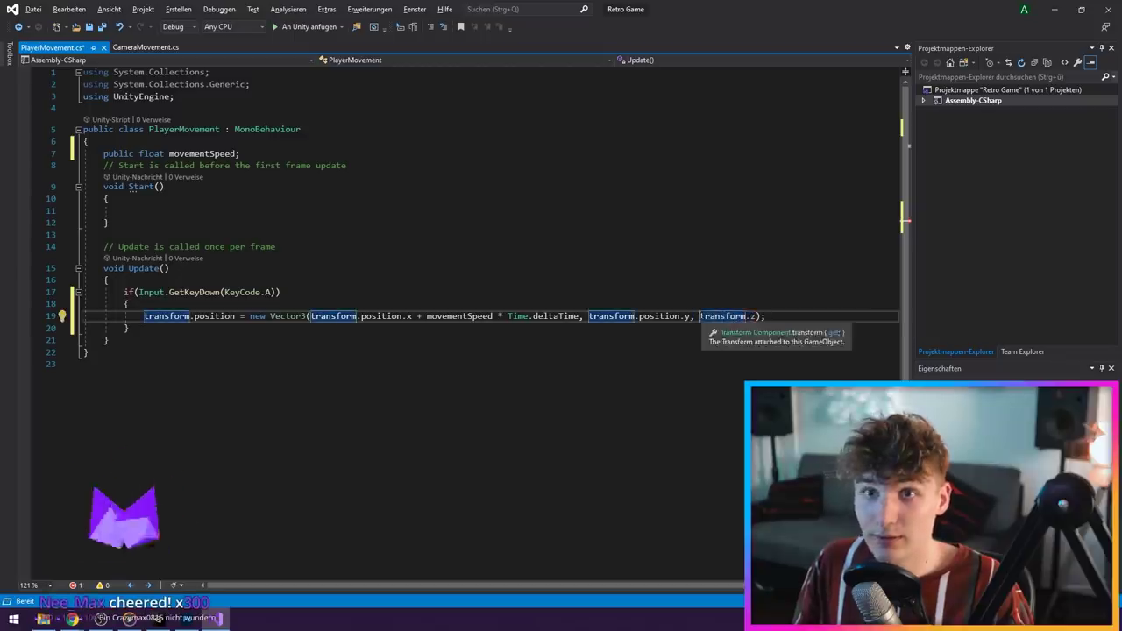
Save PlayerMovement.cs and return to Unity
{"action": "left_click", "coordinate": [87, 351]}
{"action": "key", "text": "ctrl+s"}
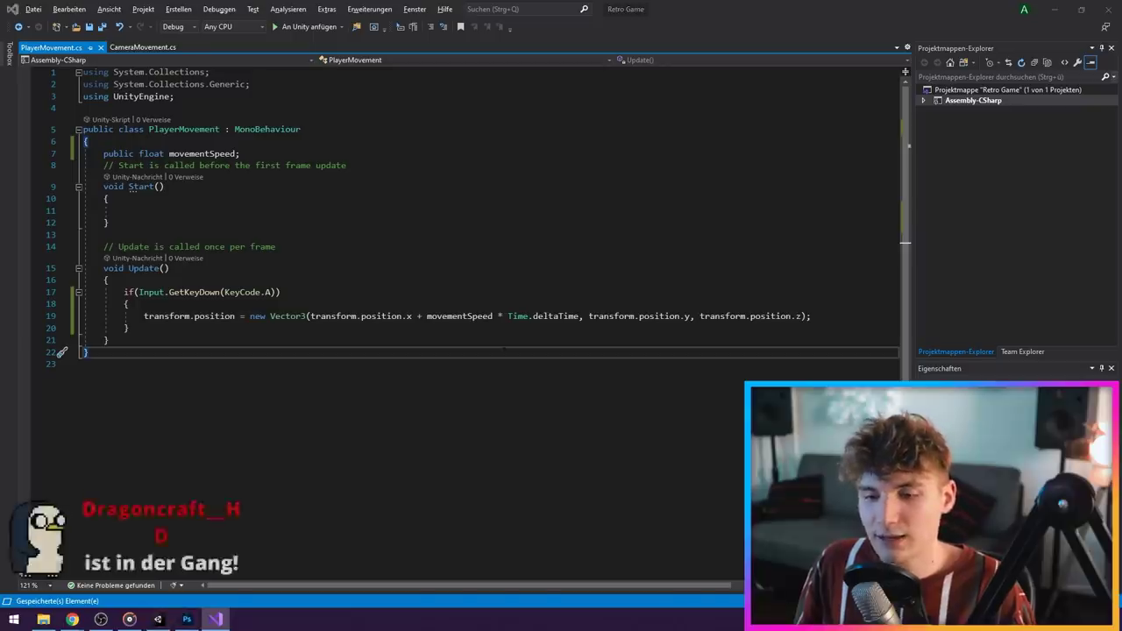
{"action": "key", "text": "alt+Tab"}
Set Movement Speed to 1 and test-run the game
{"action": "left_click", "coordinate": [1016, 315]}
{"action": "type", "text": "1"}
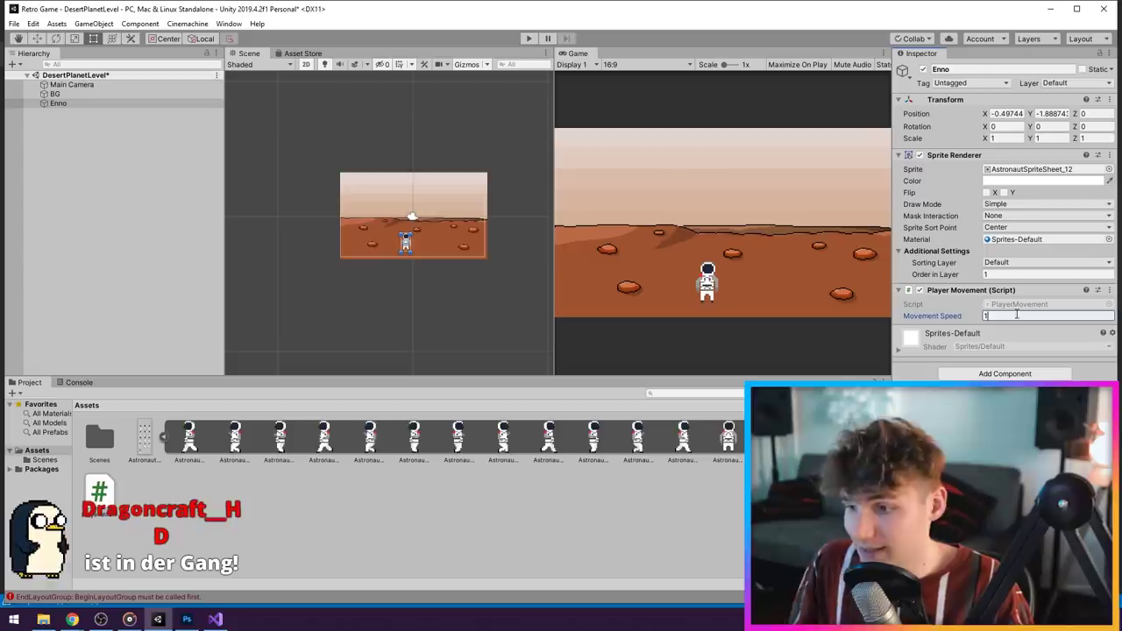
{"action": "left_click", "coordinate": [528, 37]}
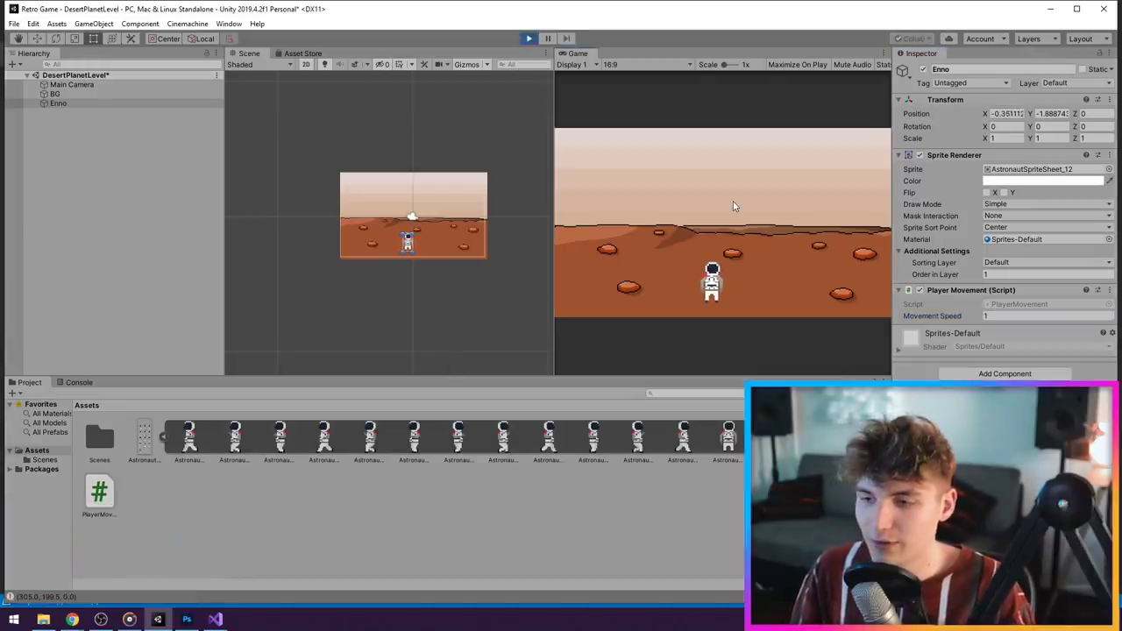
{"action": "key", "text": "Right"}
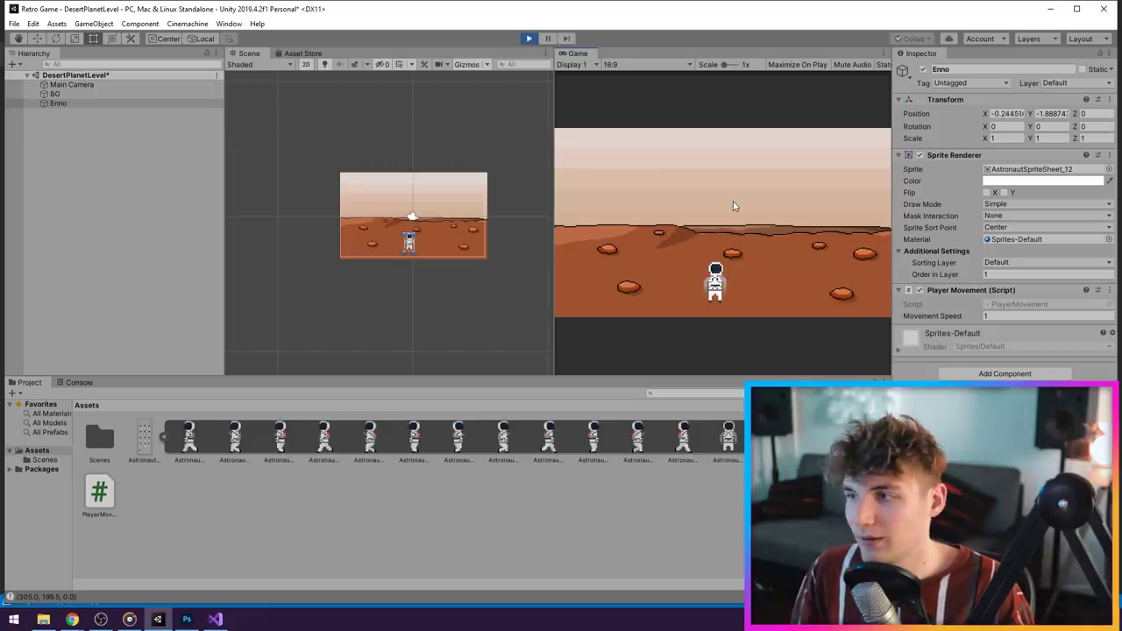
{"action": "key", "text": "ctrl+p"}
Change Movement Speed to 5, run the game again, and add a blank line in Update
{"action": "left_click", "coordinate": [998, 315]}
{"action": "type", "text": "5"}
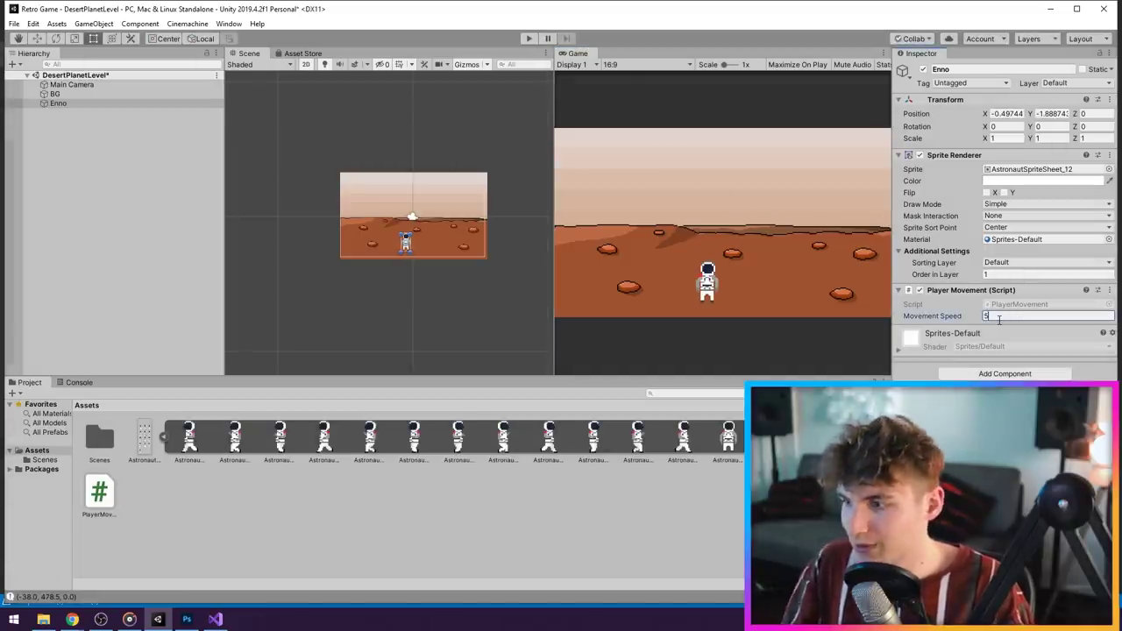
{"action": "left_click", "coordinate": [529, 39]}
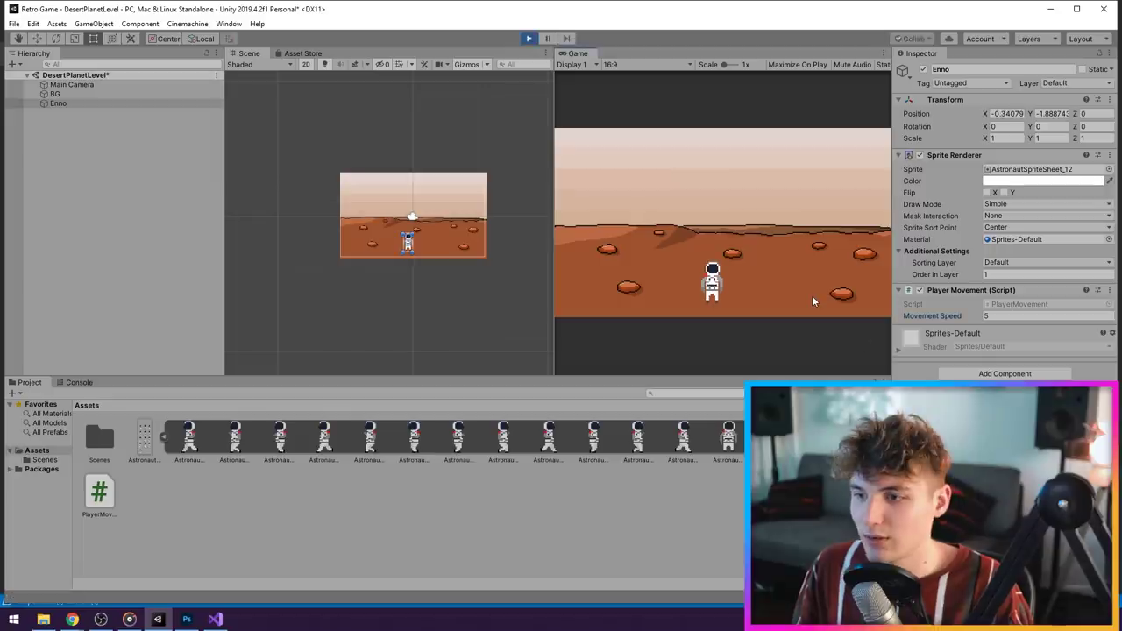
{"action": "key", "text": "alt+Tab"}
{"action": "key", "text": "Return"}
Start a second if(Input. line and change GetKeyDown to GetKey
{"action": "type", "text": "if(Input."}
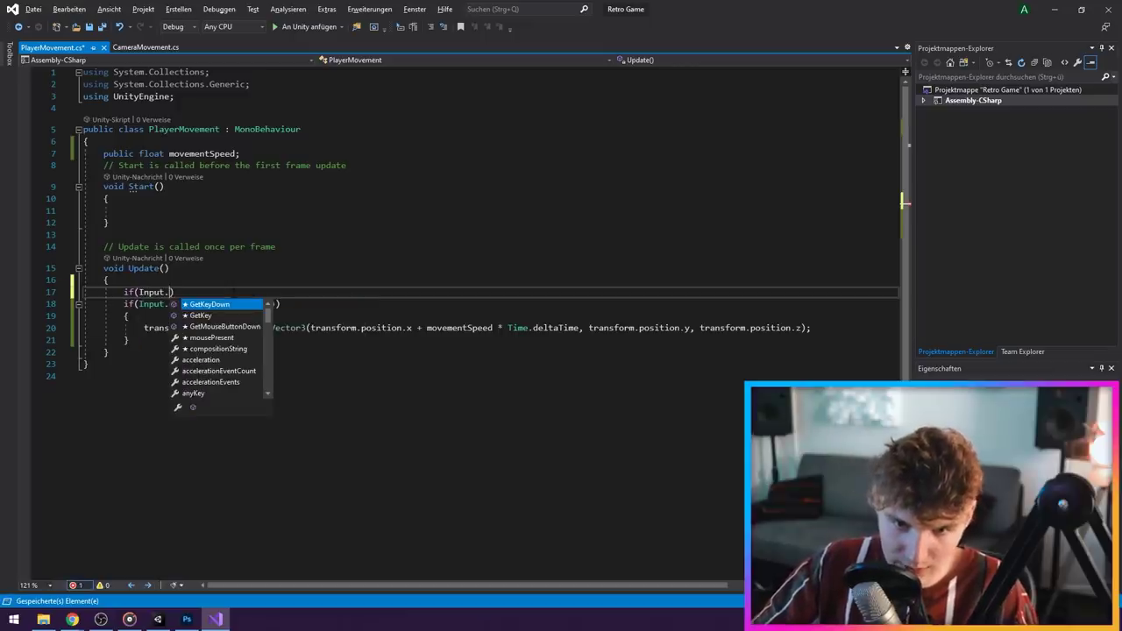
{"action": "type", "text": "get"}
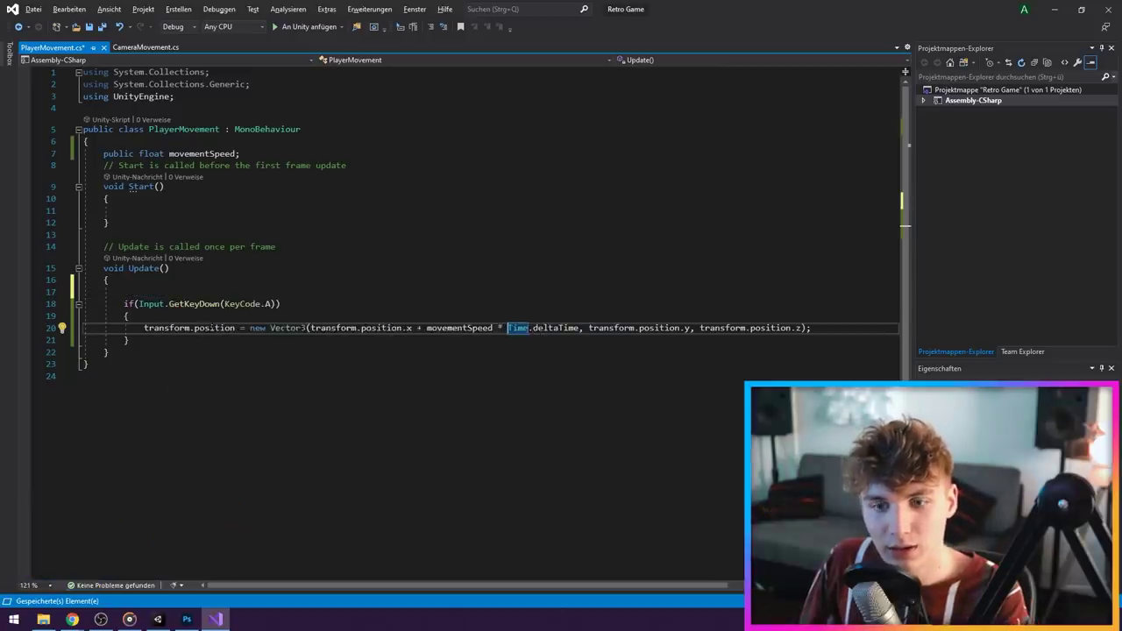
{"action": "left_click", "coordinate": [459, 327]}
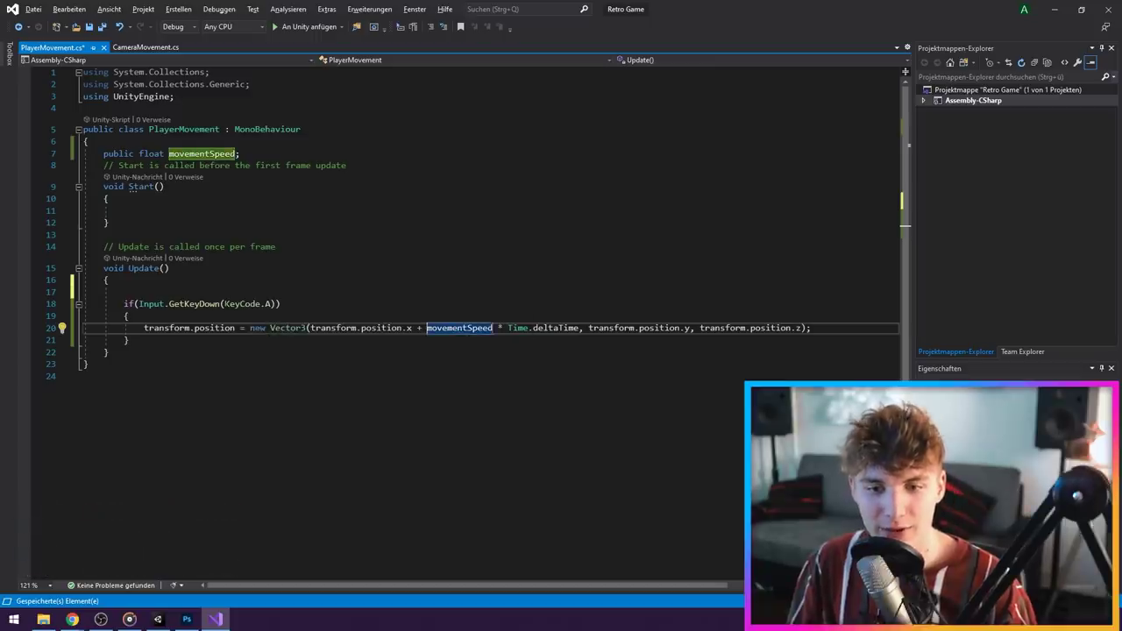
{"action": "left_click", "coordinate": [220, 303]}
{"action": "key", "text": "BackSpace"}
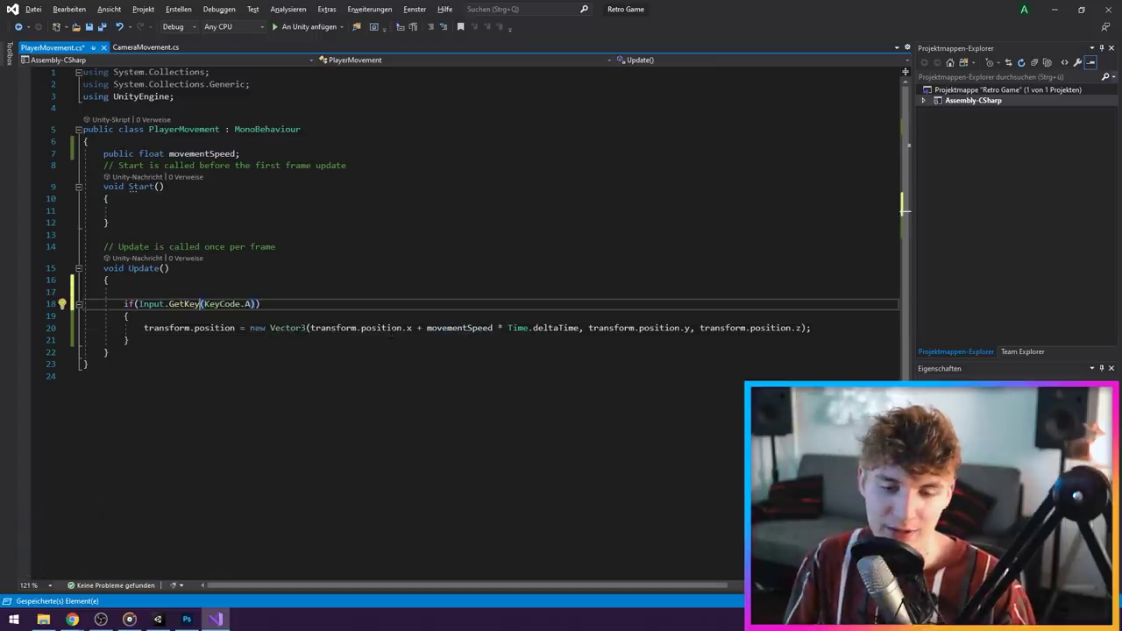
{"action": "left_click", "coordinate": [88, 363]}
Test in Unity that holding A moves the astronaut
{"action": "key", "text": "alt+Tab"}
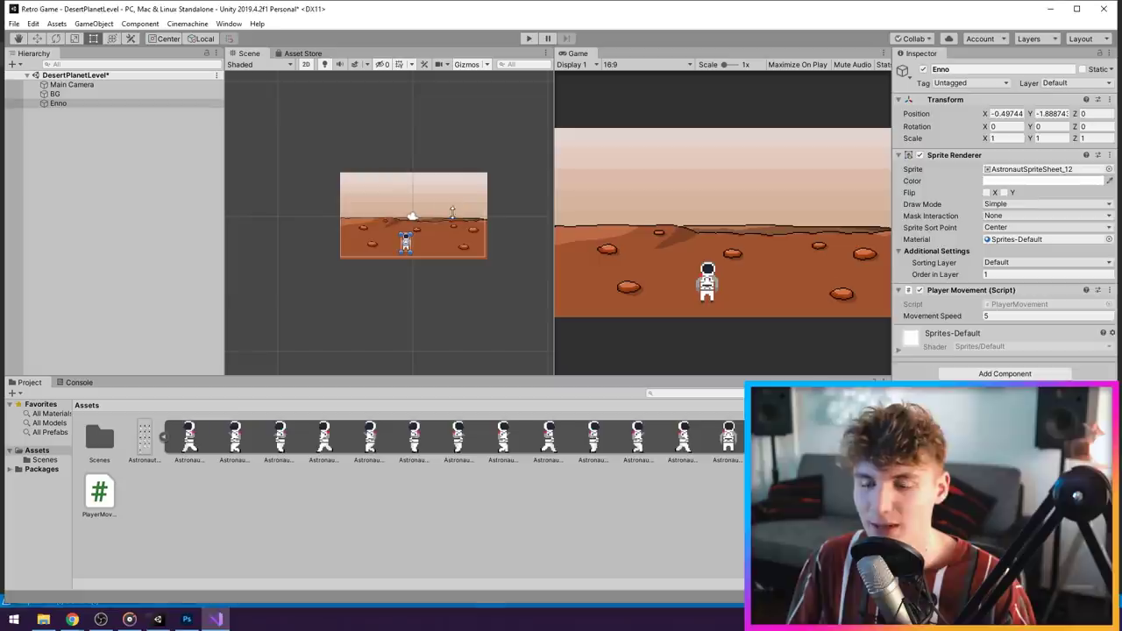
{"action": "key", "text": "ctrl+p"}
{"action": "key", "text": "a"}
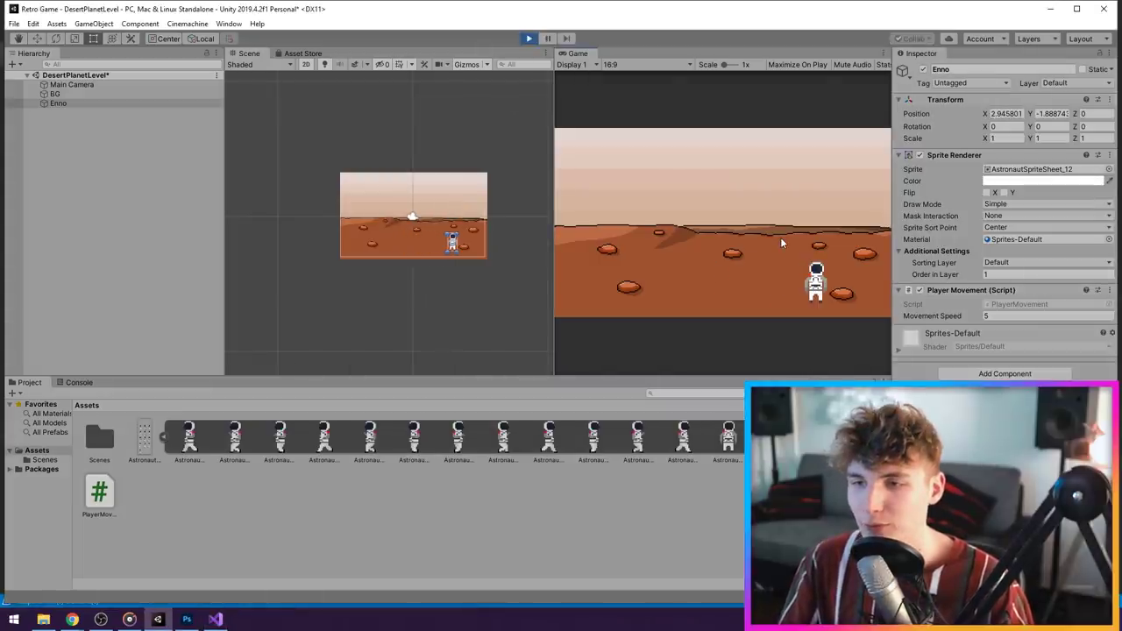
{"action": "key", "text": "ctrl+p"}
{"action": "key", "text": "alt+Tab"}
Make A move left with minus, and duplicate the block for KeyCode.D moving right
{"action": "double_click", "coordinate": [419, 328]}
{"action": "type", "text": "-"}
{"action": "left_click_drag", "start_coordinate": [129, 340], "coordinate": [110, 280]}
{"action": "key", "text": "ctrl+d"}
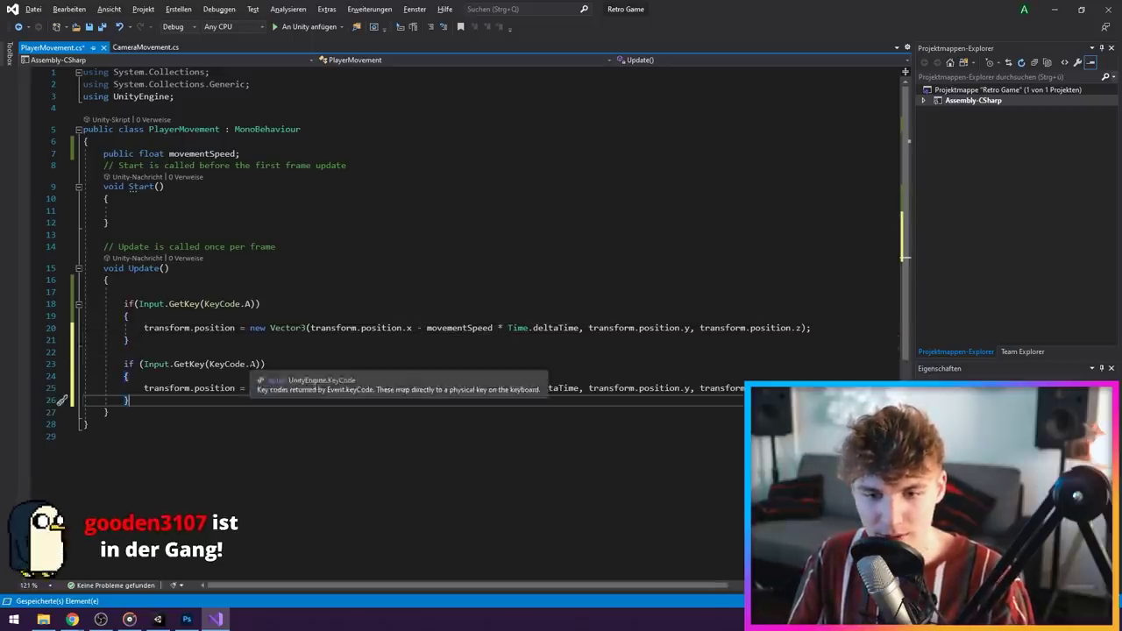
{"action": "double_click", "coordinate": [253, 364]}
{"action": "type", "text": "D"}
{"action": "double_click", "coordinate": [419, 387]}
{"action": "type", "text": "+"}
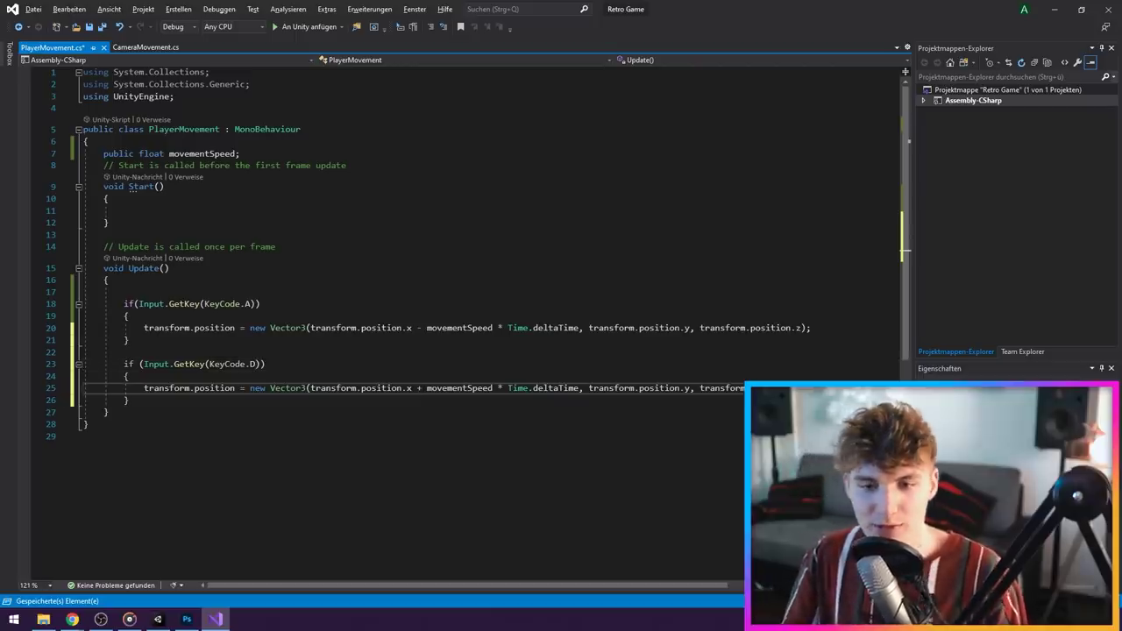
Add || KeyCode.LeftArrow to the A condition and || KeyCode.RightArrow to the D condition
{"action": "left_click", "coordinate": [254, 303]}
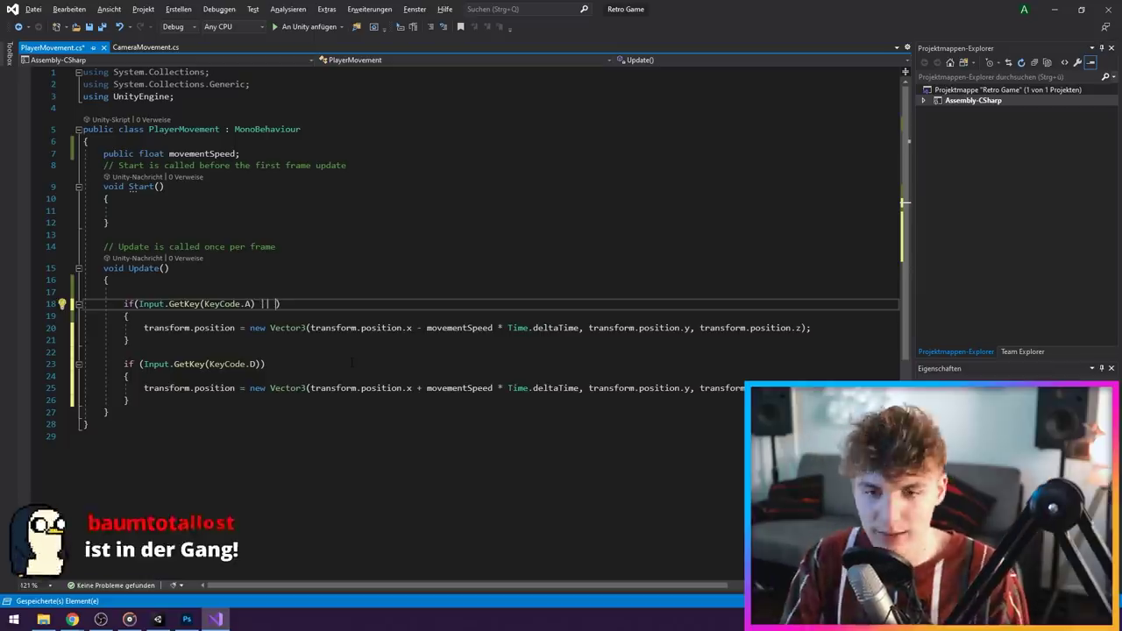
{"action": "type", "text": "Input.GetKey(KeyCode.LeftArrow)"}
{"action": "key", "text": "ctrl+c"}
{"action": "left_click", "coordinate": [264, 364]}
{"action": "type", "text": "||"}
{"action": "key", "text": "ctrl+v"}
{"action": "type", "text": "RightArrow"}
{"action": "key", "text": "alt+Tab"}
Test-walk the astronaut left and right several times, then stop play mode
{"action": "key", "text": "Left"}
{"action": "key", "text": "Right"}
{"action": "key", "text": "Left"}
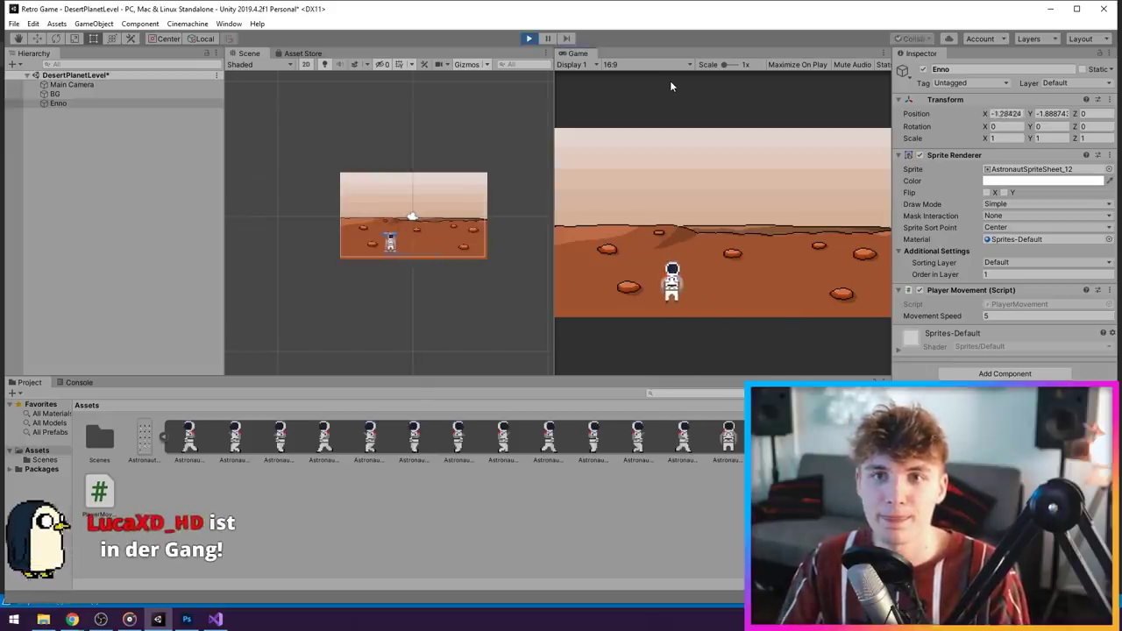
{"action": "key", "text": "Right"}
{"action": "key", "text": "Left"}
{"action": "key", "text": "Right"}
{"action": "left_click", "coordinate": [392, 401]}
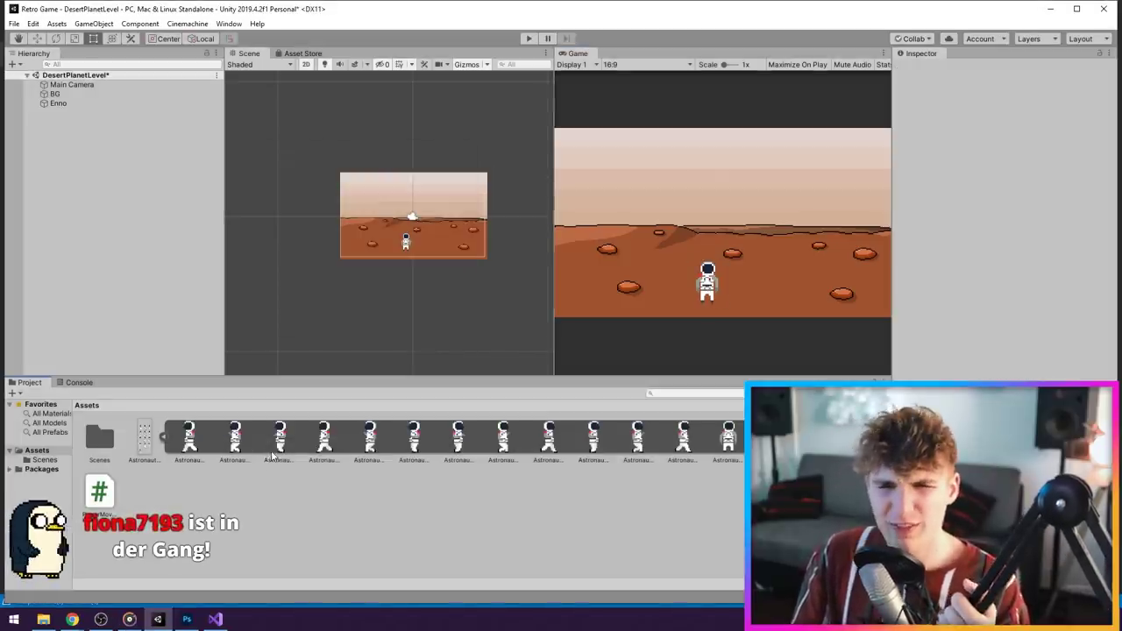
Select Enno in the Hierarchy and add an Animation component to it
{"action": "left_click", "coordinate": [56, 103]}
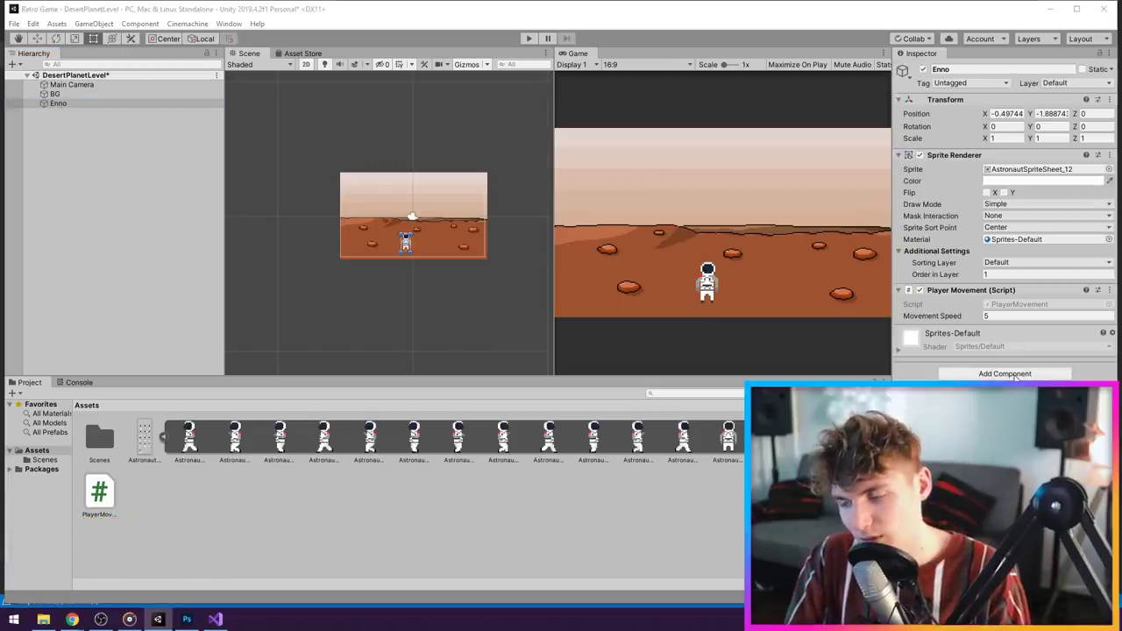
{"action": "key", "text": "Return"}
{"action": "left_click", "coordinate": [230, 24]}
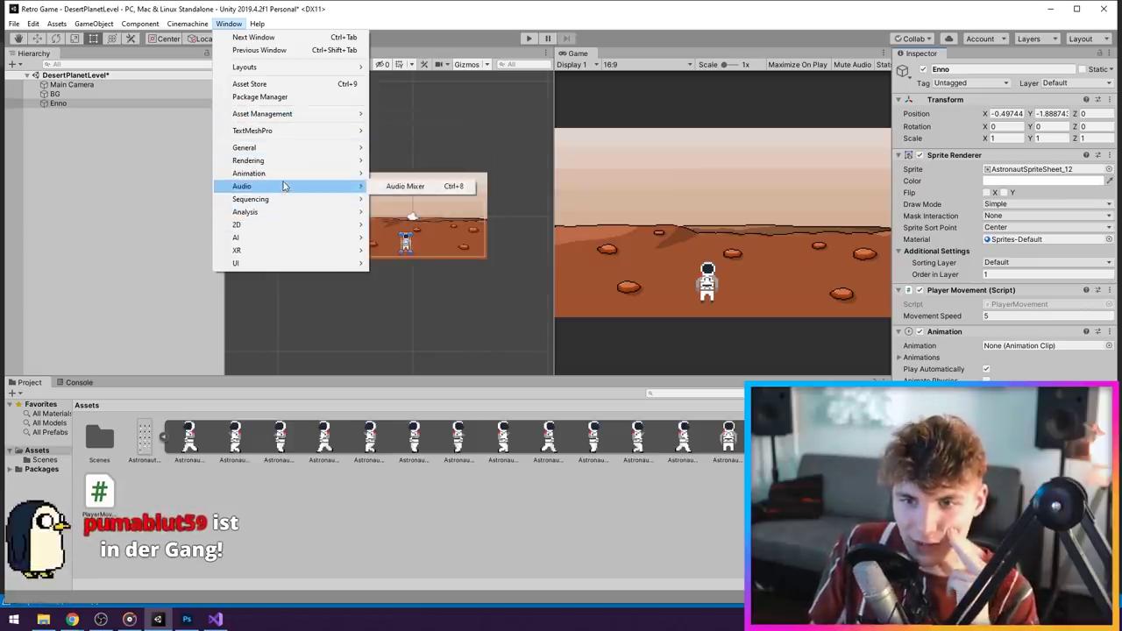
Dock the Animation window beside the Console and begin saving a new clip in a new folder
{"action": "left_click", "coordinate": [408, 173]}
{"action": "left_click_drag", "start_coordinate": [110, 16], "coordinate": [184, 383]}
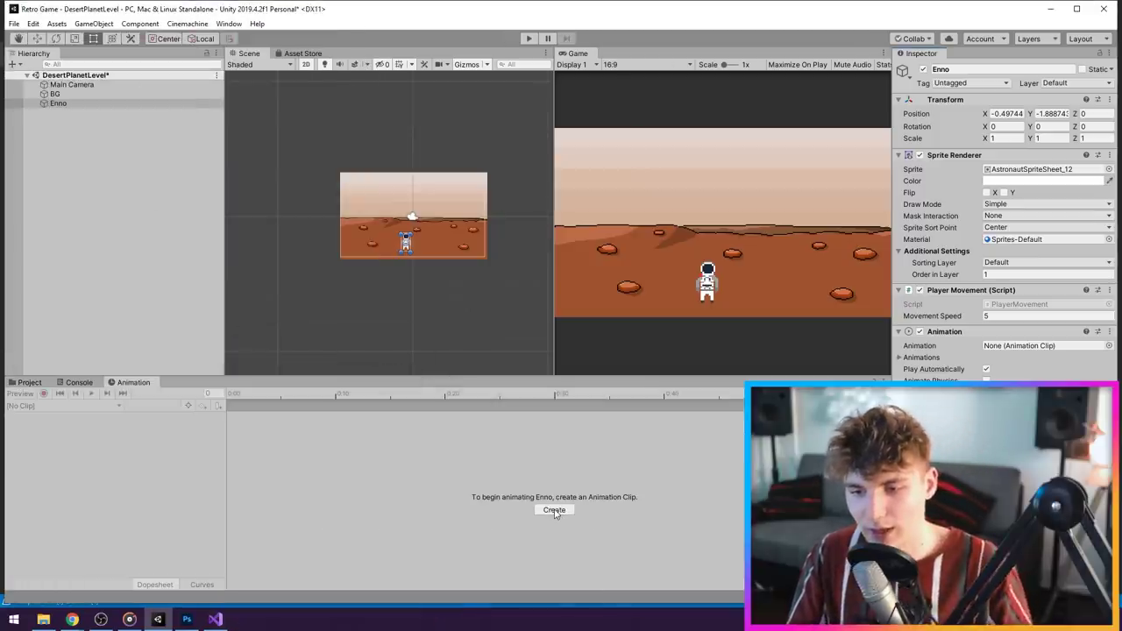
{"action": "left_click", "coordinate": [553, 511]}
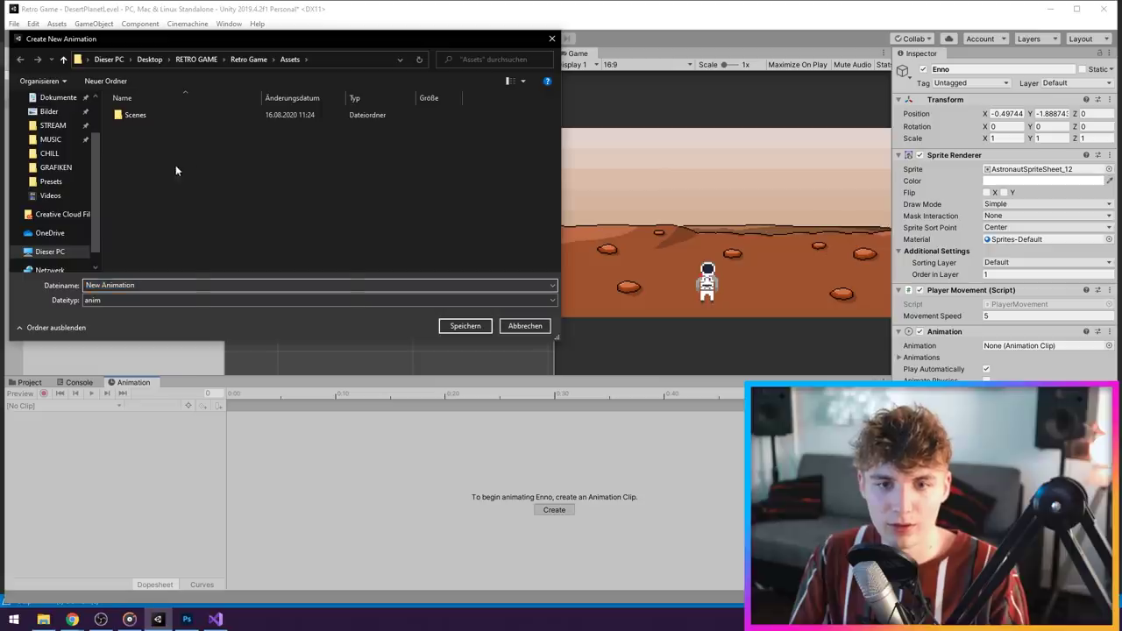
{"action": "right_click", "coordinate": [314, 165]}
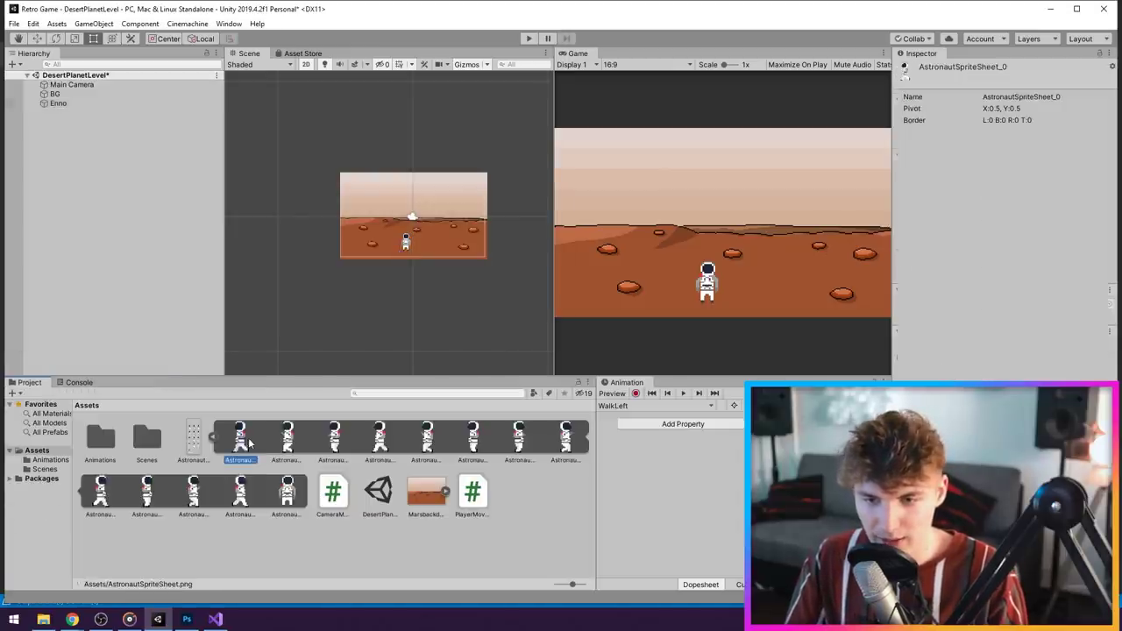
Drag the first six astronaut sprites into the WalkLeft timeline as keyframes
{"action": "left_click", "coordinate": [487, 449], "text": "shift"}
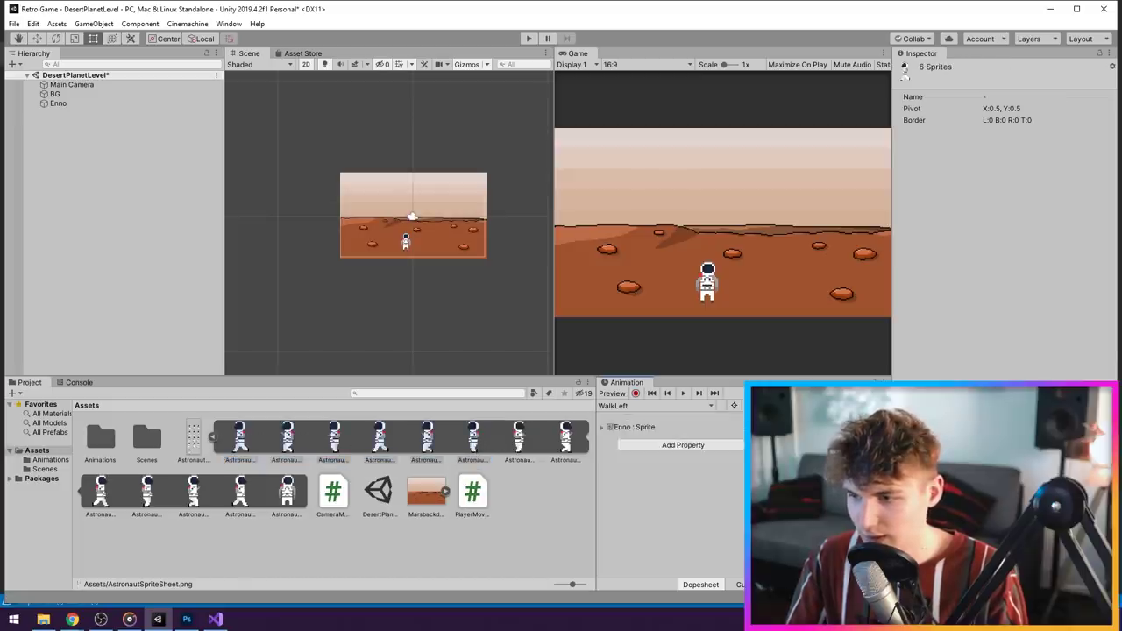
{"action": "left_click_drag", "start_coordinate": [288, 446], "coordinate": [675, 438]}
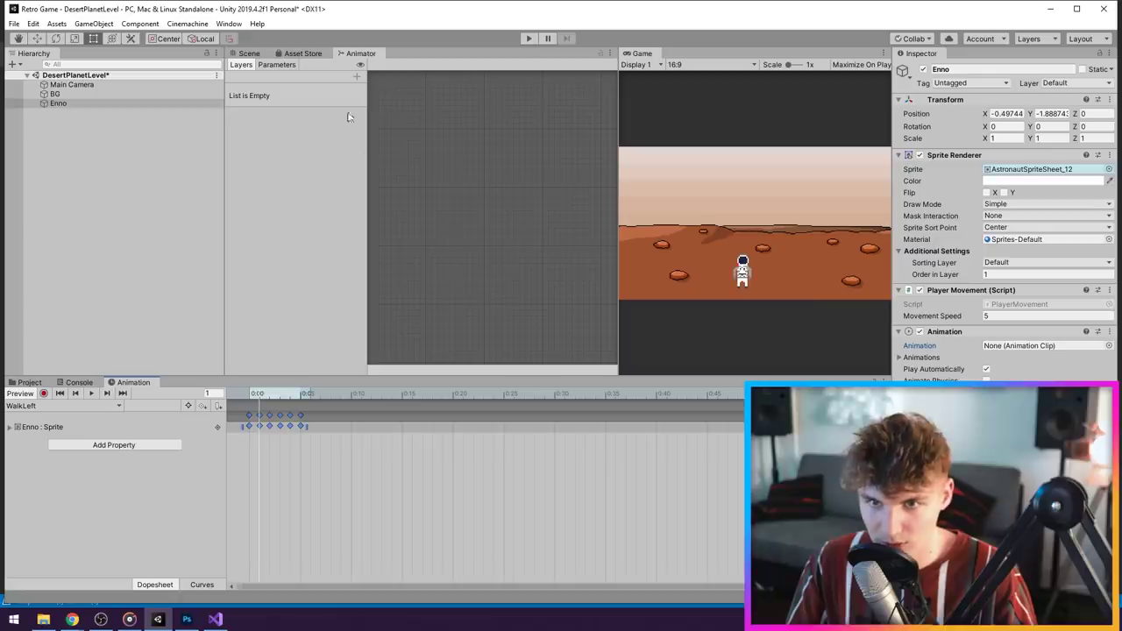
{"action": "left_click", "coordinate": [279, 70]}
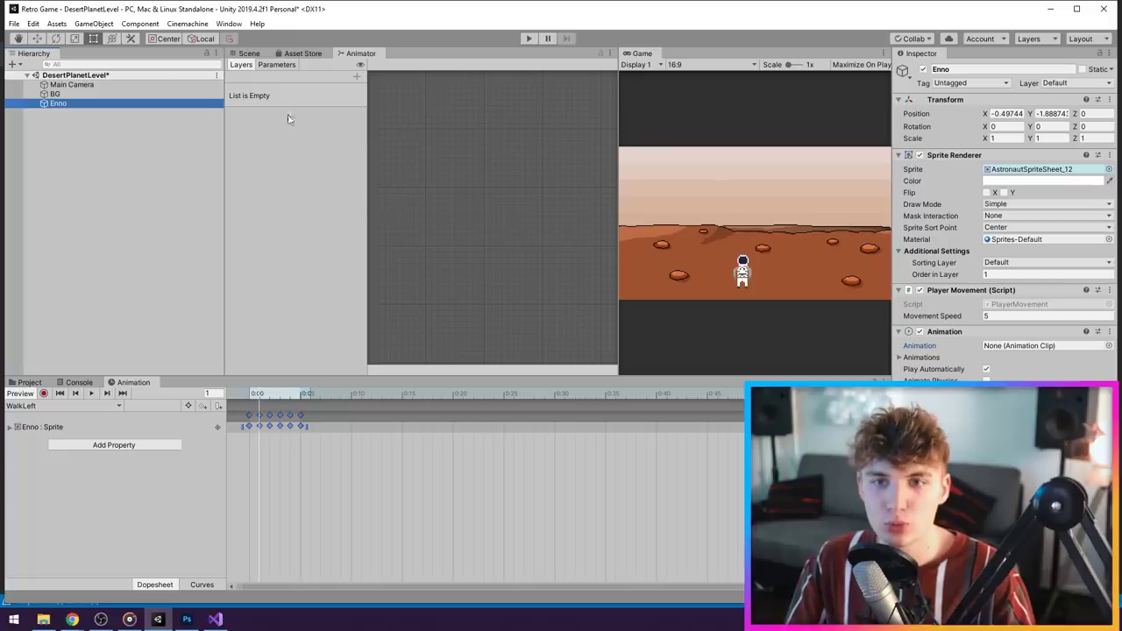
{"action": "left_click", "coordinate": [298, 85]}
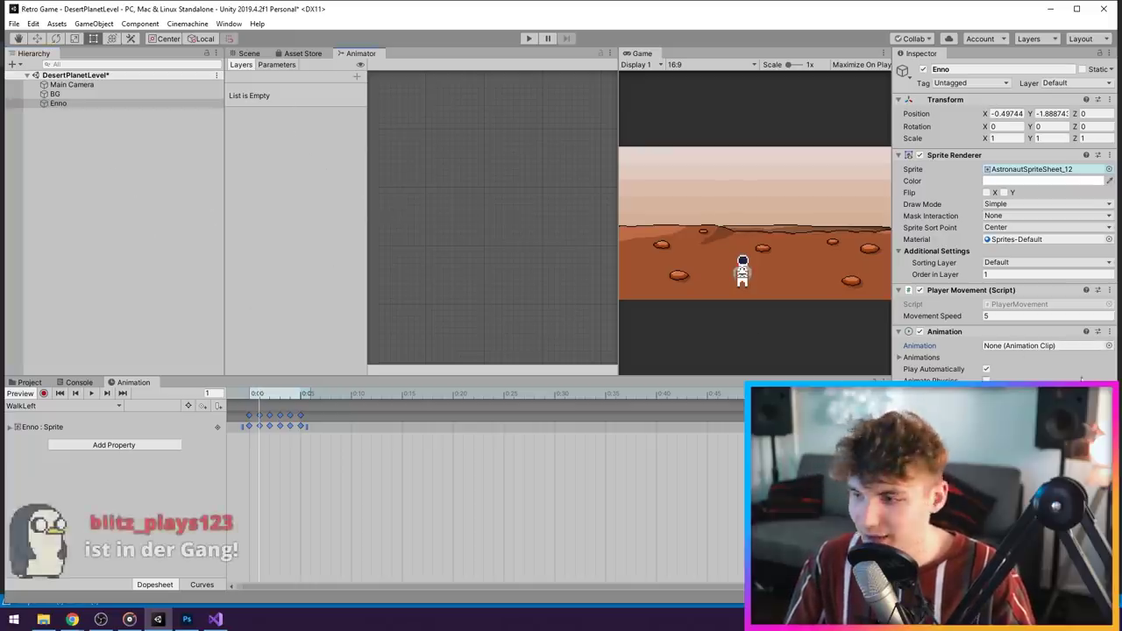
{"action": "left_click_drag", "start_coordinate": [133, 382], "coordinate": [670, 473]}
{"action": "left_click", "coordinate": [240, 438]}
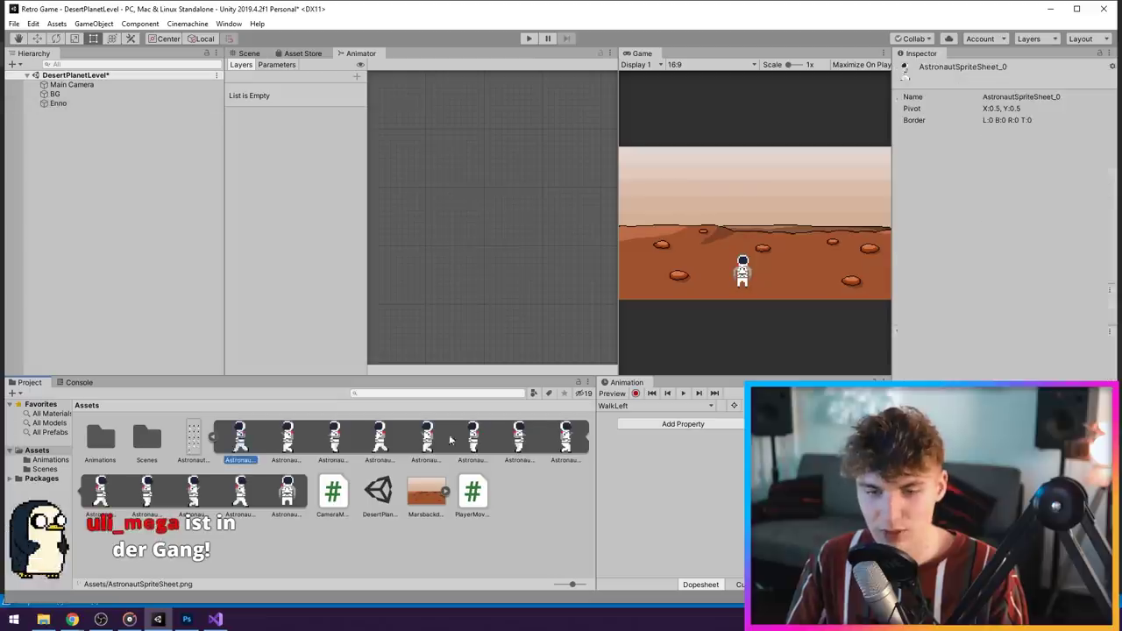
{"action": "left_click", "coordinate": [473, 438], "text": "shift"}
{"action": "left_click_drag", "start_coordinate": [473, 438], "coordinate": [671, 473]}
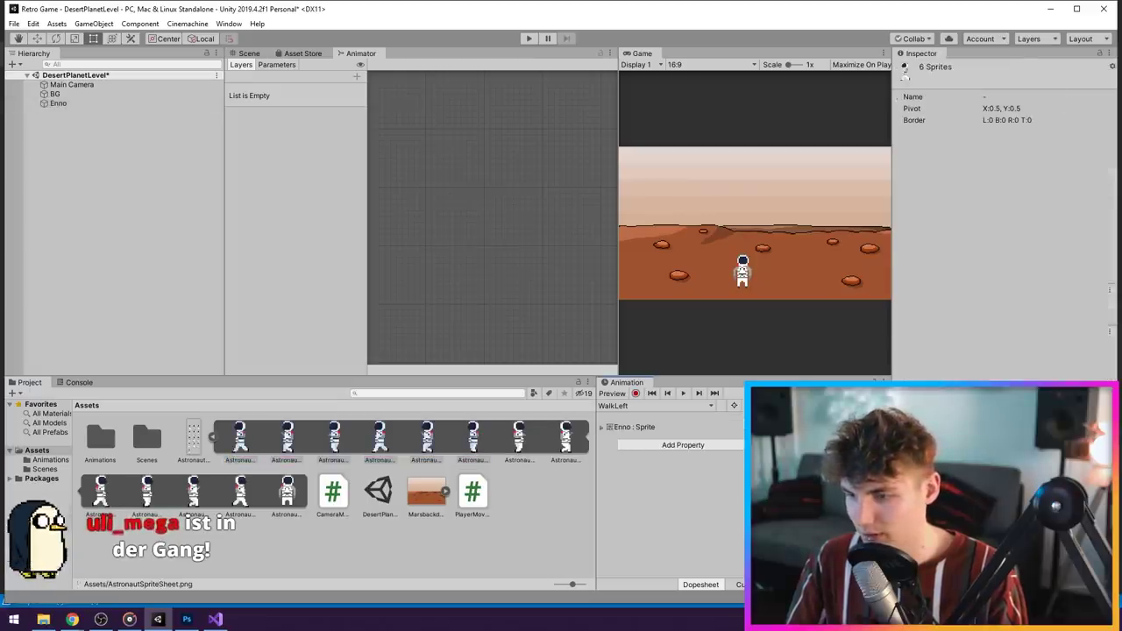
{"action": "left_click_drag", "start_coordinate": [627, 382], "coordinate": [132, 383]}
{"action": "left_click", "coordinate": [245, 52]}
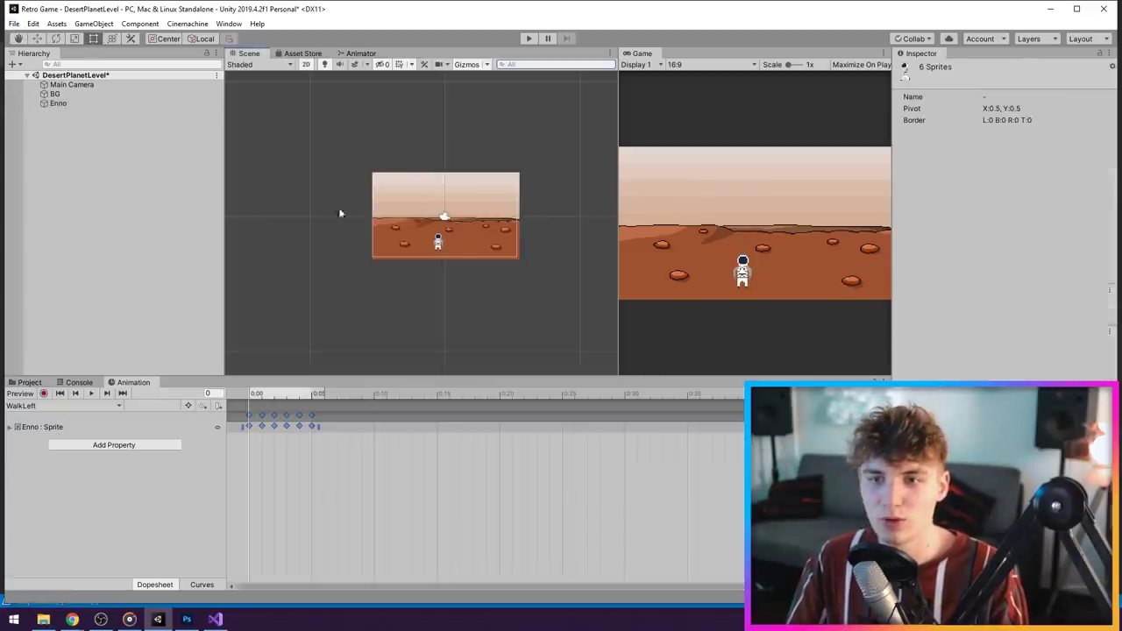
Stretch the WalkLeft keyframes apart to slow the walk, then preview the animation
{"action": "scroll", "coordinate": [318, 308], "scroll_direction": "up", "scroll_amount": 1}
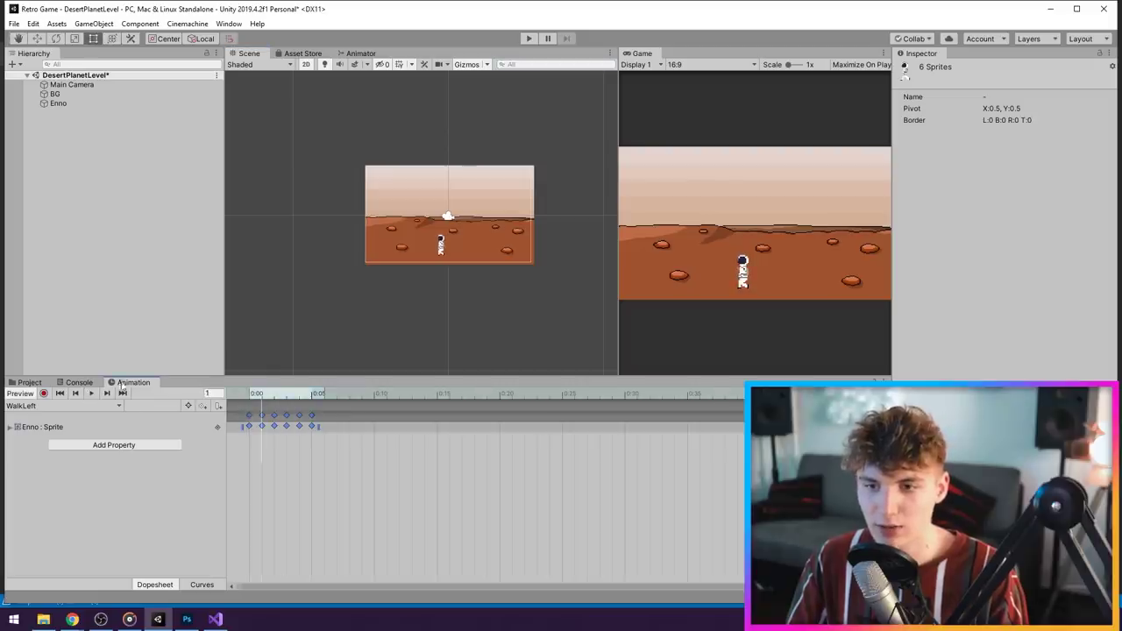
{"action": "scroll", "coordinate": [339, 271], "scroll_direction": "up", "scroll_amount": 2}
{"action": "scroll", "coordinate": [338, 273], "scroll_direction": "up", "scroll_amount": 3}
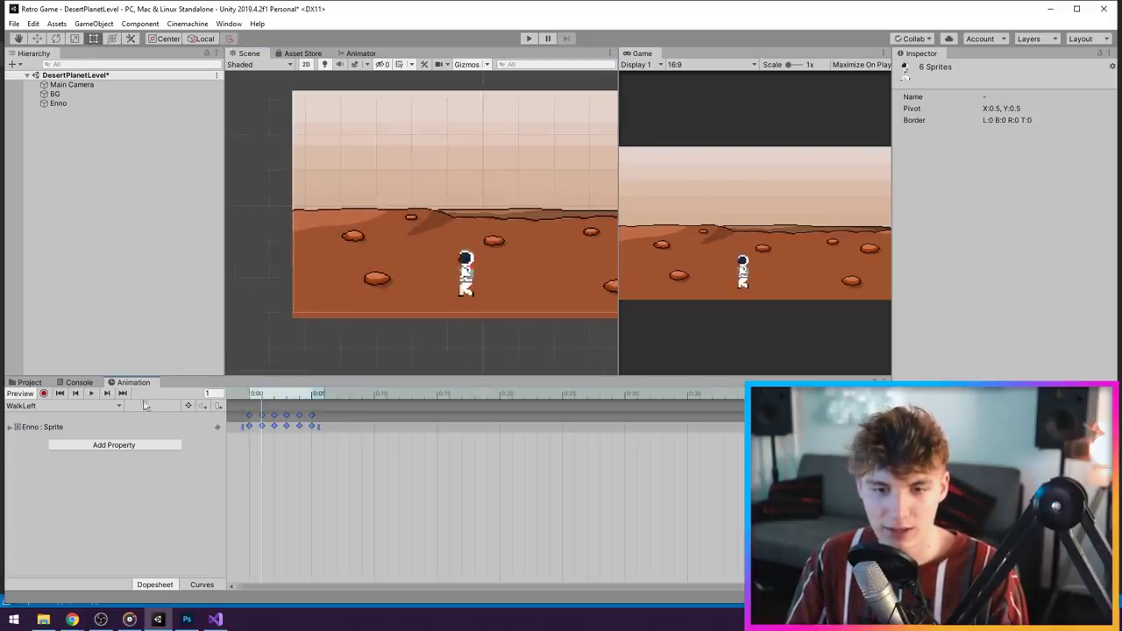
{"action": "left_click", "coordinate": [253, 396]}
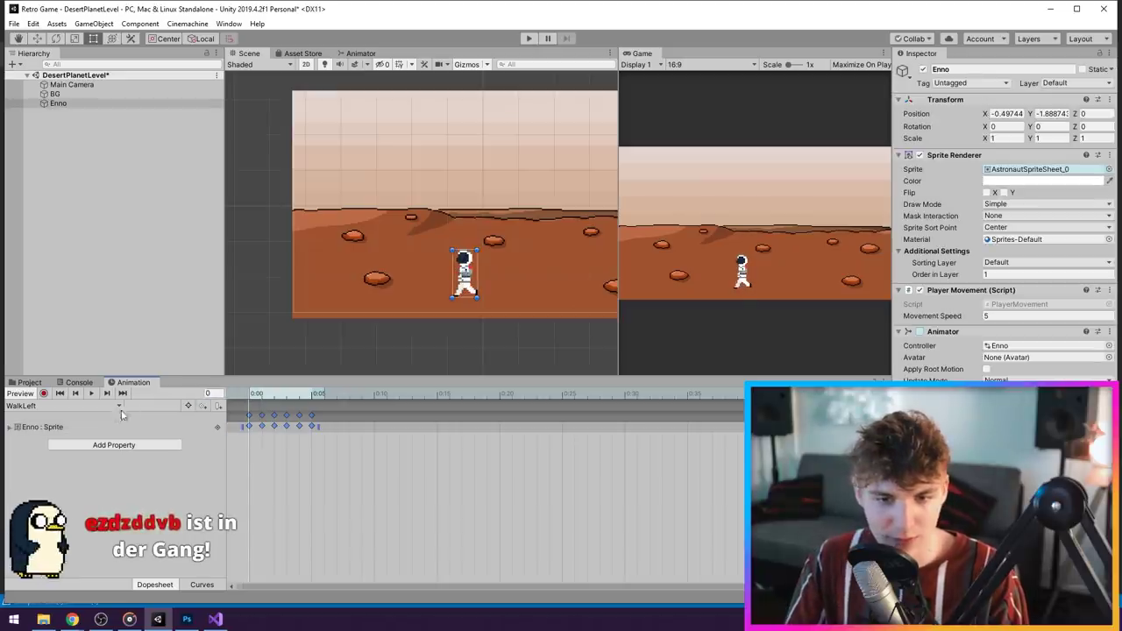
{"action": "left_click_drag", "start_coordinate": [229, 431], "coordinate": [326, 430]}
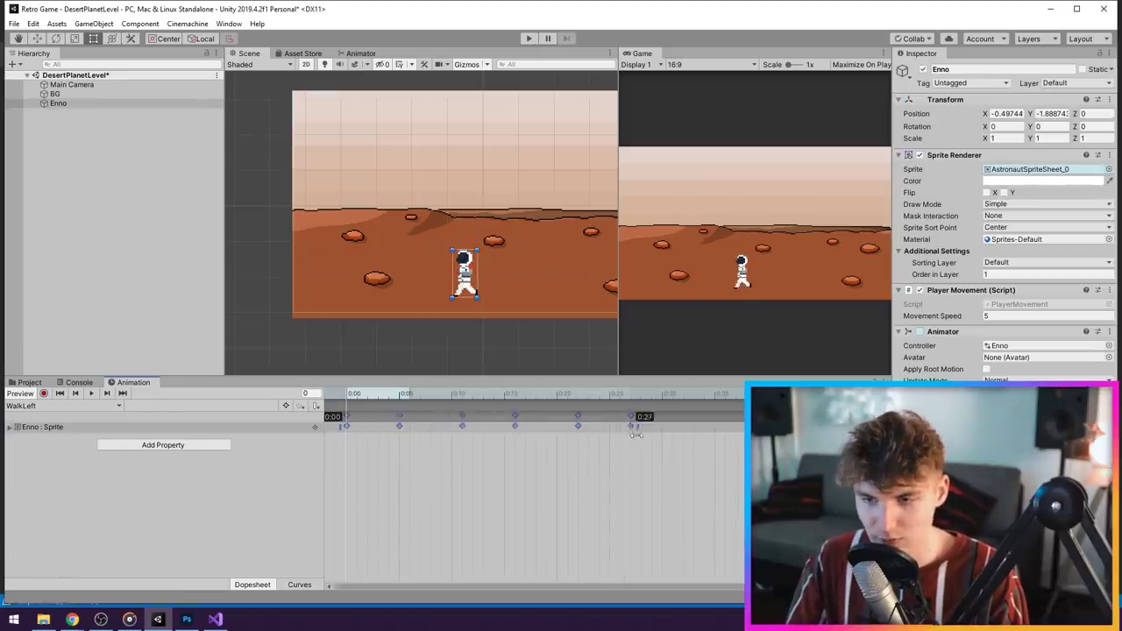
{"action": "left_click_drag", "start_coordinate": [681, 436], "coordinate": [644, 475]}
{"action": "left_click_drag", "start_coordinate": [697, 425], "coordinate": [717, 426]}
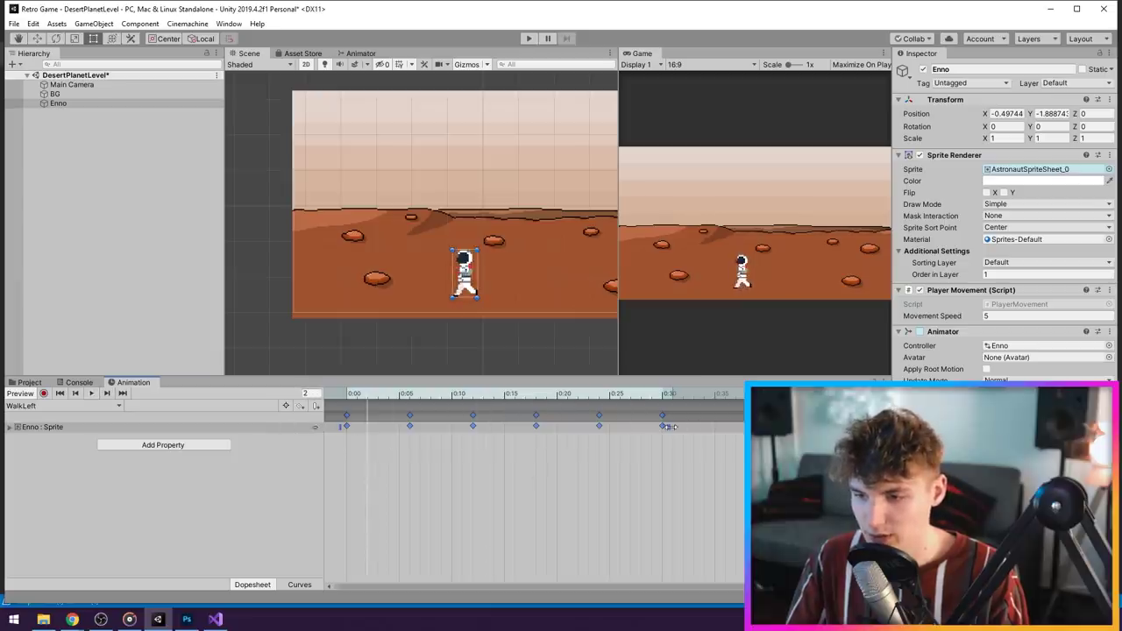
{"action": "left_click", "coordinate": [90, 396]}
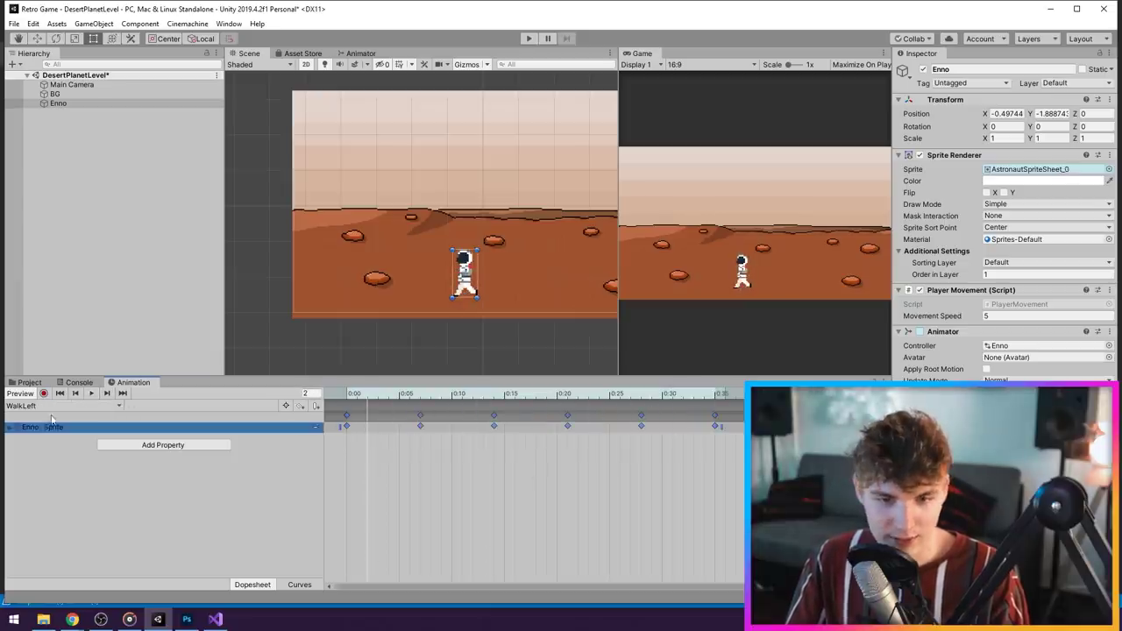
Create and save a new WalkRight animation clip for Enno
{"action": "left_click", "coordinate": [50, 405]}
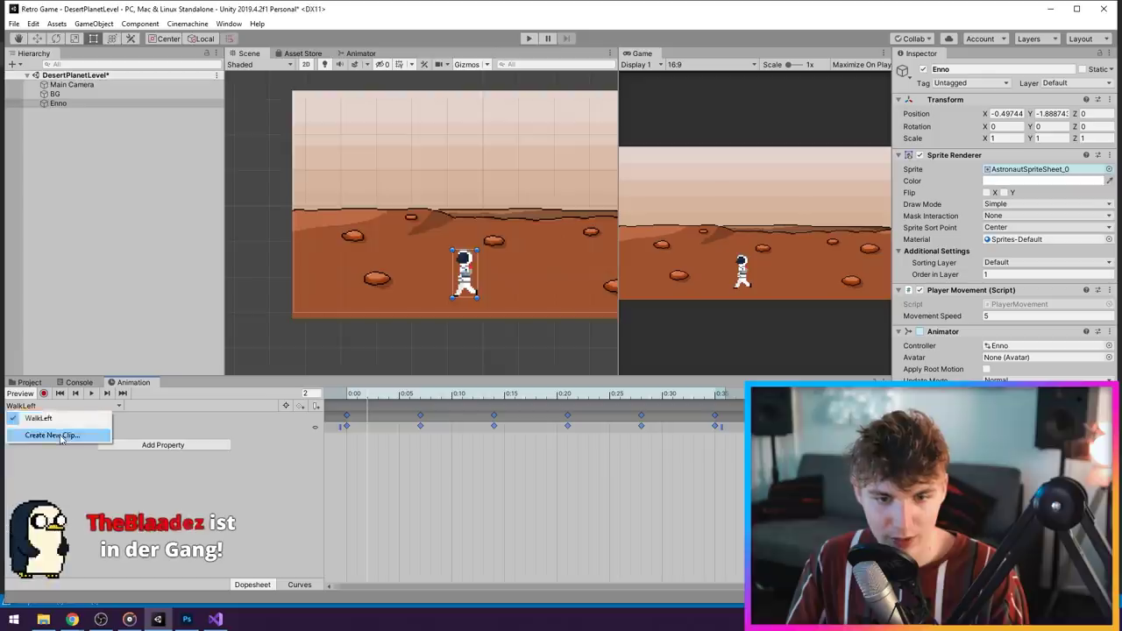
{"action": "left_click", "coordinate": [79, 434]}
{"action": "type", "text": "WalkR"}
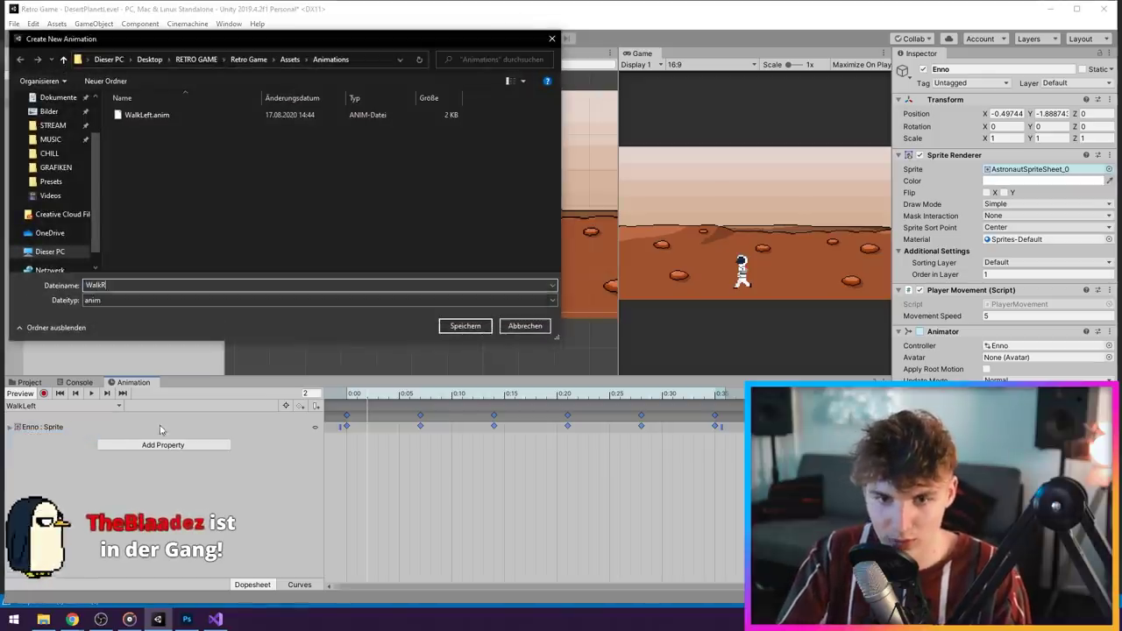
{"action": "key", "text": "Return"}
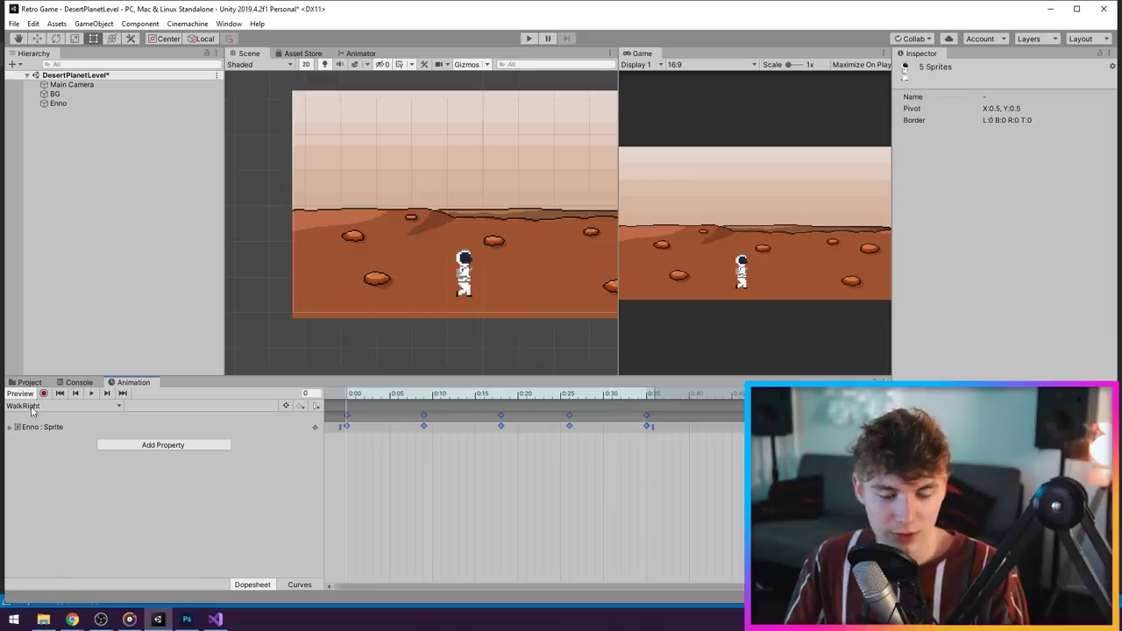
Create and save a new Idle animation clip for Enno
{"action": "left_click", "coordinate": [31, 406]}
{"action": "left_click", "coordinate": [50, 449]}
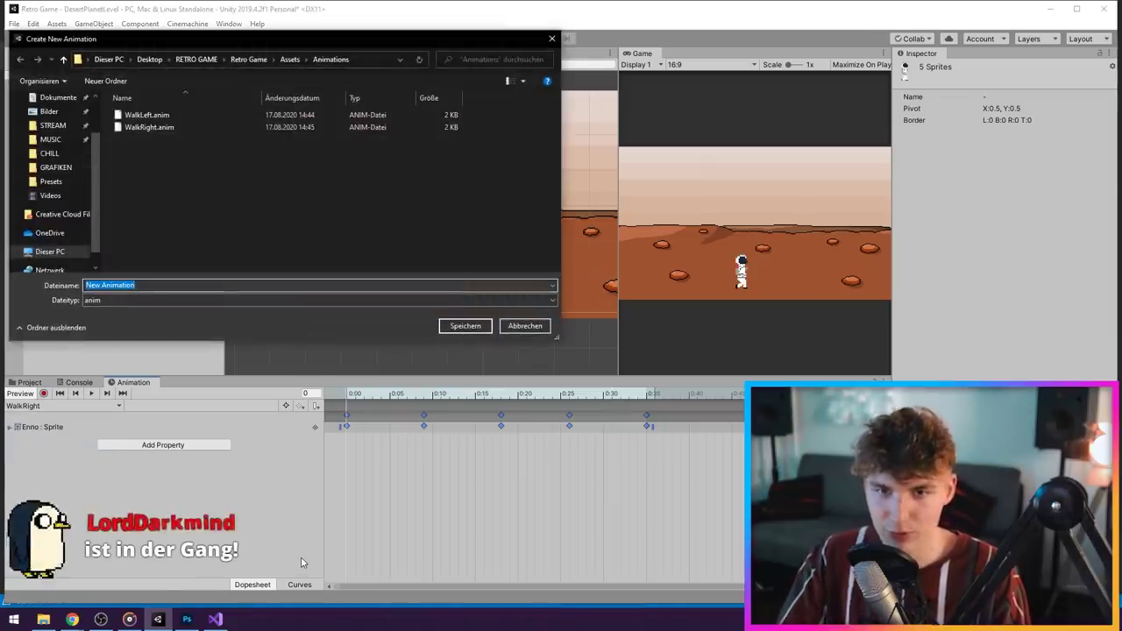
{"action": "type", "text": "Idle"}
{"action": "key", "text": "Return"}
{"action": "left_click", "coordinate": [359, 54]}
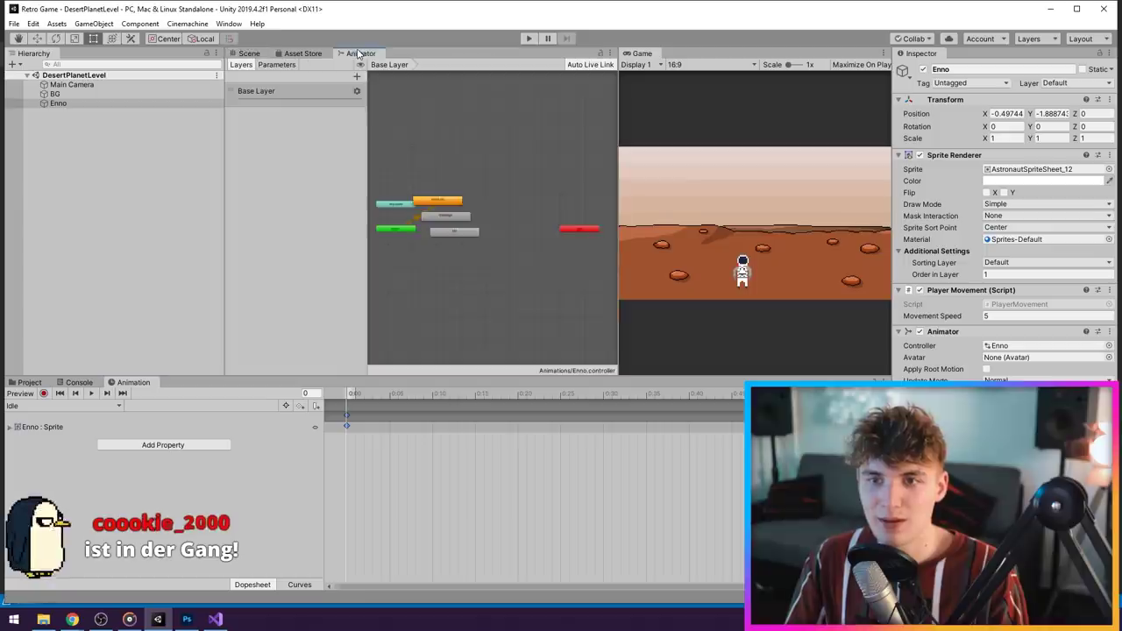
Make Idle the layer default state and stack Idle above the Entry and Exit nodes
{"action": "scroll", "coordinate": [430, 168], "scroll_direction": "up", "scroll_amount": 3}
{"action": "scroll", "coordinate": [418, 180], "scroll_direction": "down", "scroll_amount": 2}
{"action": "mouse_move", "coordinate": [445, 174]}
{"action": "middle_mouse_down"}
{"action": "mouse_move", "coordinate": [451, 153]}
{"action": "mouse_move", "coordinate": [505, 164]}
{"action": "mouse_move", "coordinate": [448, 174]}
{"action": "middle_mouse_up"}
{"action": "right_click", "coordinate": [538, 230]}
{"action": "left_click", "coordinate": [569, 255]}
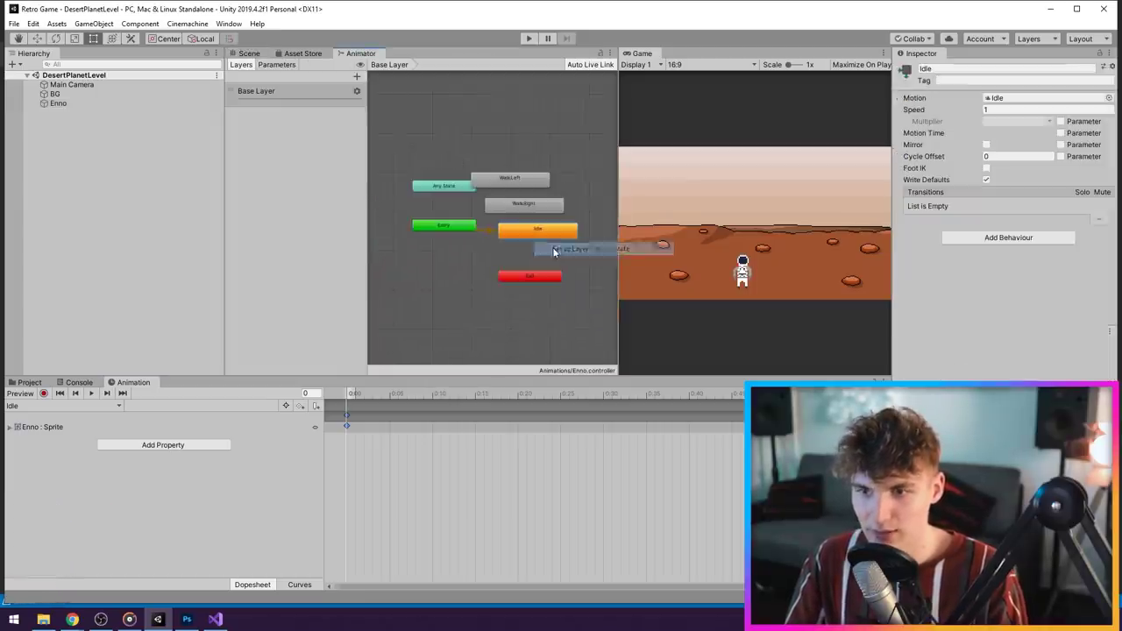
{"action": "left_click_drag", "start_coordinate": [448, 225], "coordinate": [464, 270]}
{"action": "left_click_drag", "start_coordinate": [532, 230], "coordinate": [462, 234]}
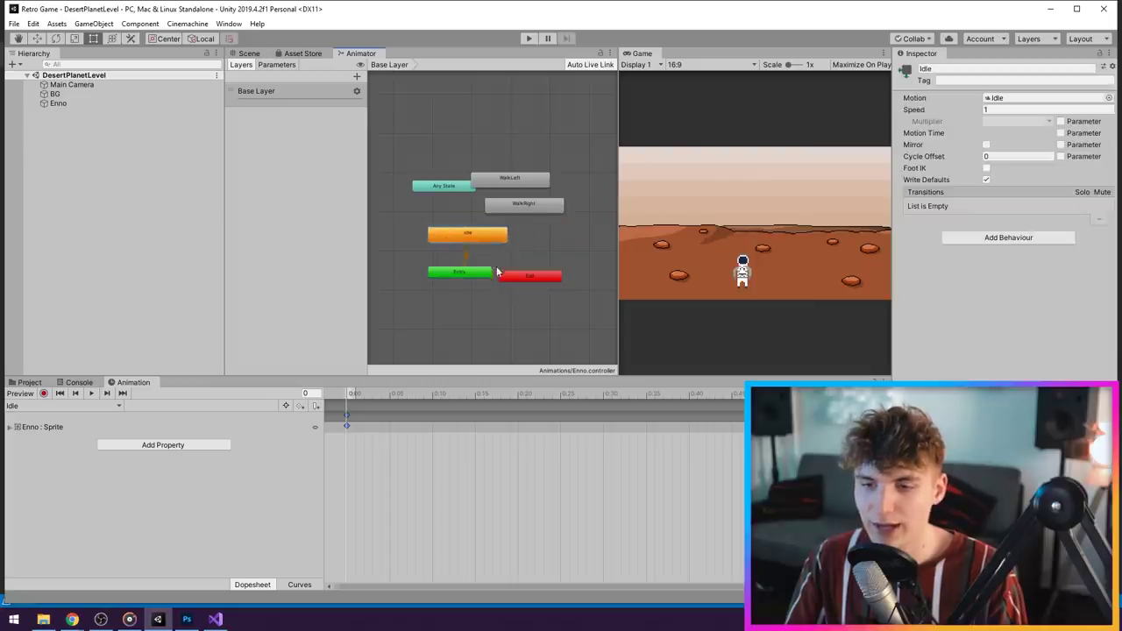
{"action": "left_click_drag", "start_coordinate": [529, 286], "coordinate": [504, 340]}
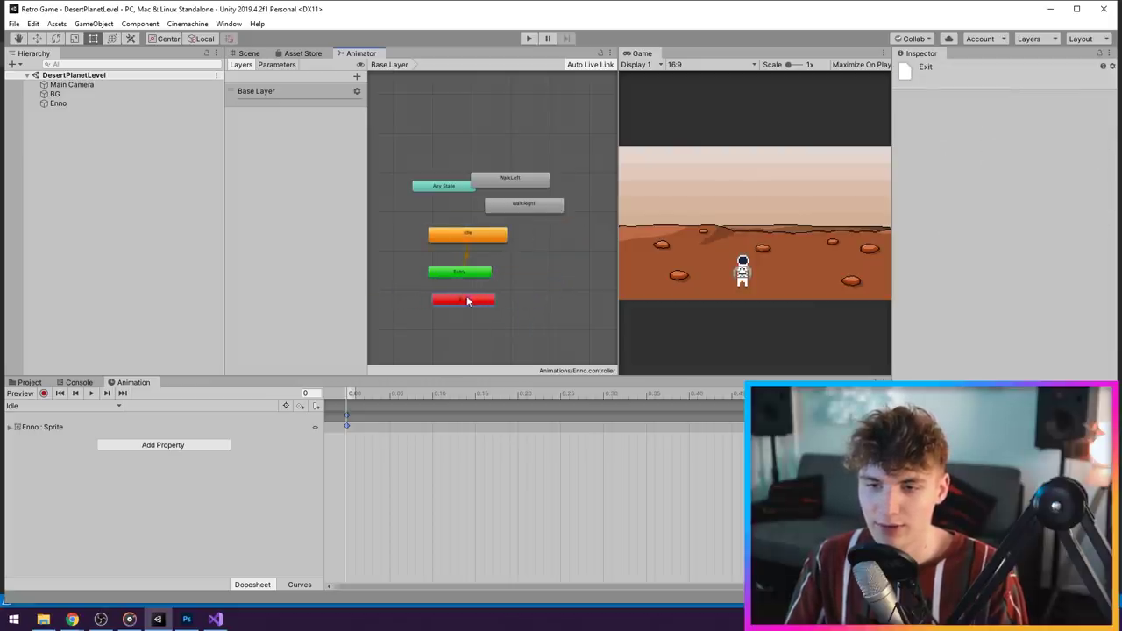
{"action": "left_click_drag", "start_coordinate": [466, 245], "coordinate": [457, 250]}
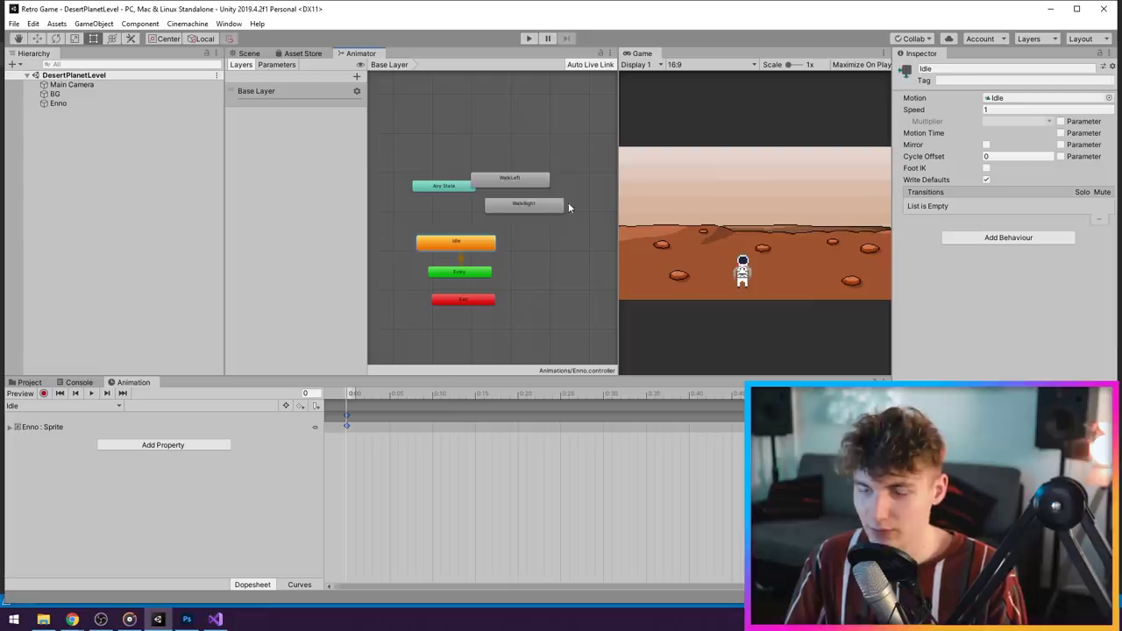
Place WalkLeft and WalkRight on either side of Idle and start a transition from Any State
{"action": "left_click_drag", "start_coordinate": [552, 207], "coordinate": [561, 209]}
{"action": "middle_click_drag", "start_coordinate": [449, 217], "coordinate": [523, 222]}
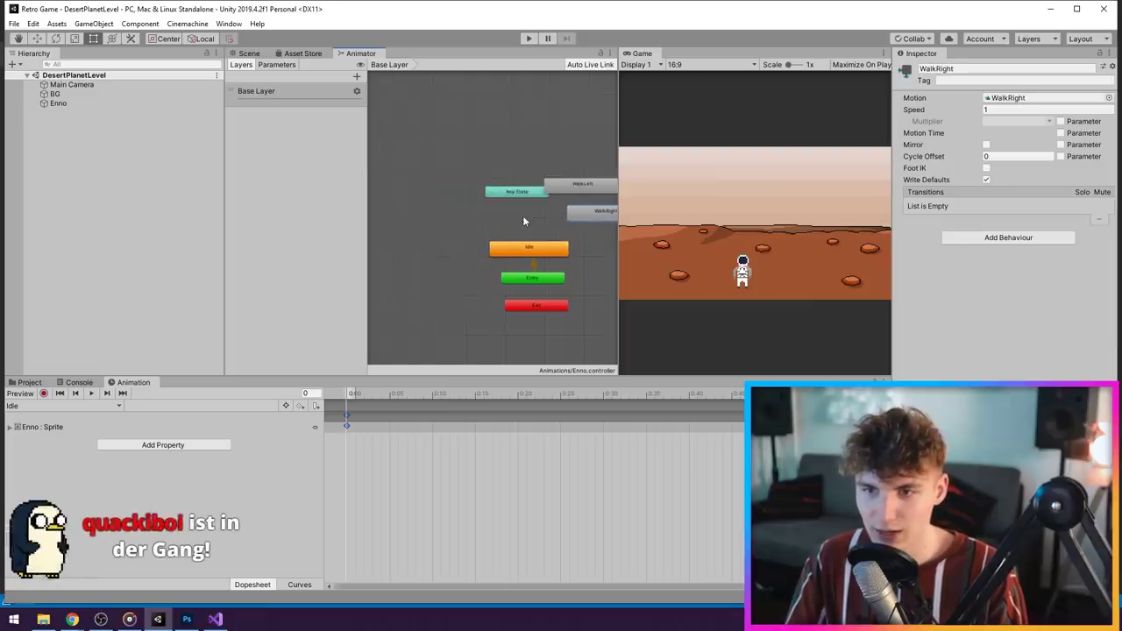
{"action": "mouse_move", "coordinate": [571, 186]}
{"action": "left_mouse_down"}
{"action": "mouse_move", "coordinate": [403, 226]}
{"action": "mouse_move", "coordinate": [429, 203]}
{"action": "left_mouse_up"}
{"action": "left_click", "coordinate": [247, 98]}
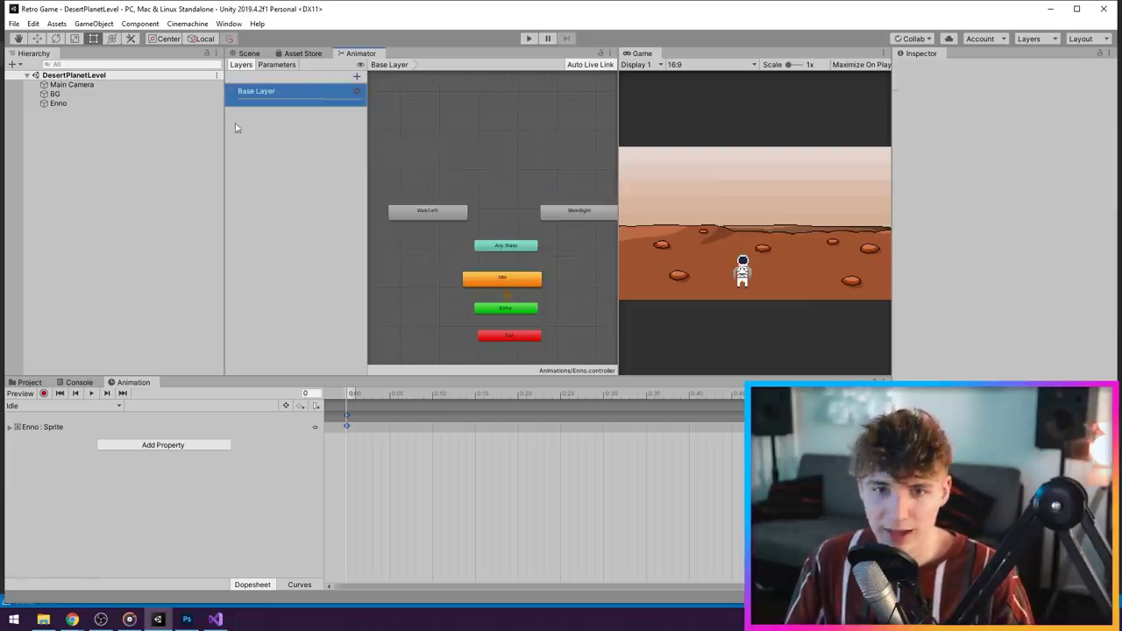
{"action": "left_click", "coordinate": [412, 212]}
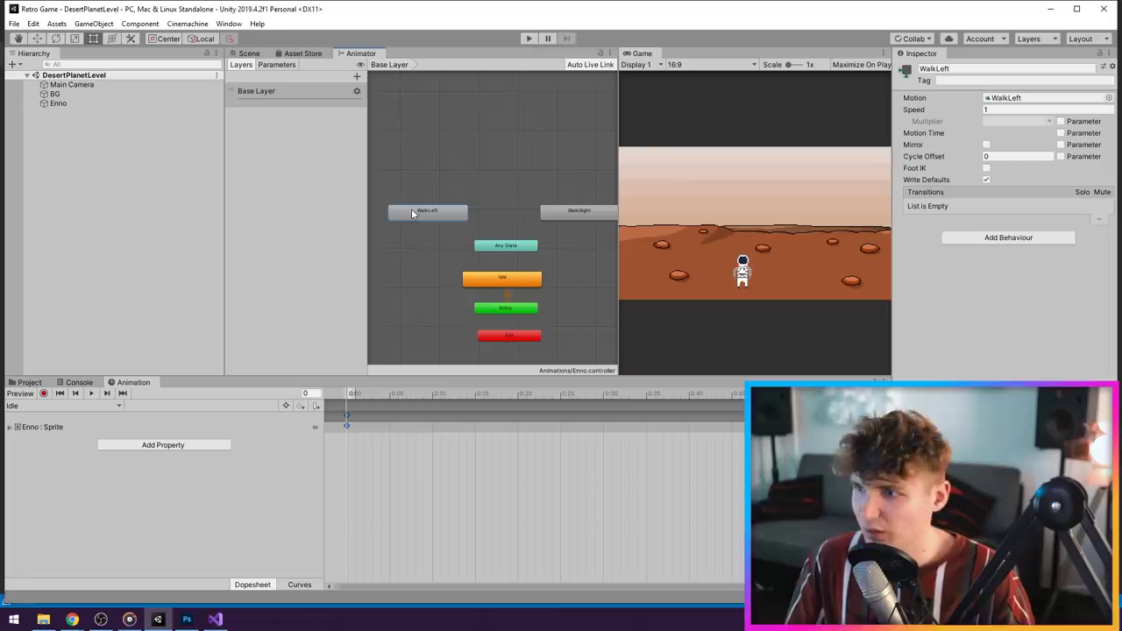
{"action": "left_click", "coordinate": [506, 244]}
{"action": "right_click", "coordinate": [503, 245]}
{"action": "left_click", "coordinate": [531, 252]}
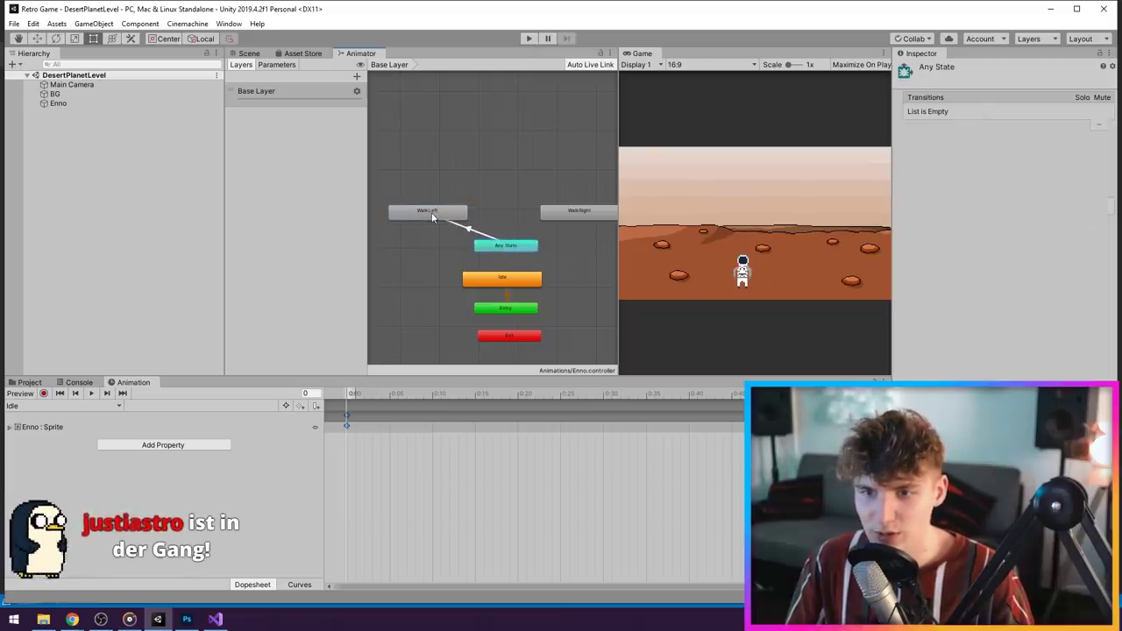
Connect the Any State transition to WalkLeft and add a float parameter named walkDirection
{"action": "left_click", "coordinate": [950, 111]}
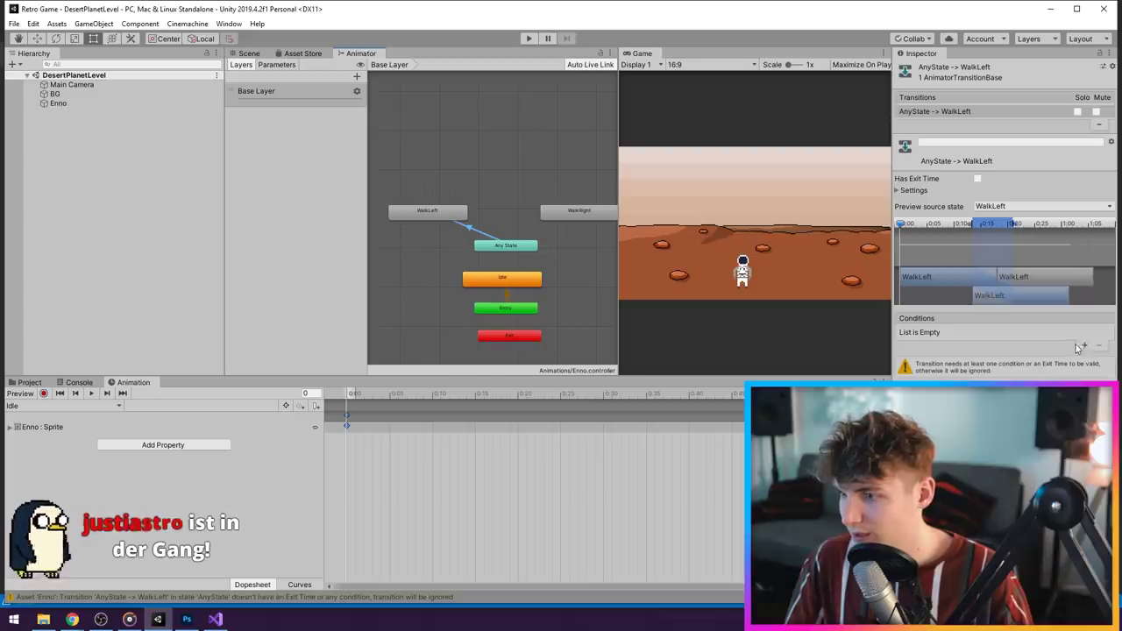
{"action": "left_click", "coordinate": [1083, 348]}
{"action": "left_click", "coordinate": [912, 191]}
{"action": "left_click", "coordinate": [276, 64]}
{"action": "left_click", "coordinate": [355, 78]}
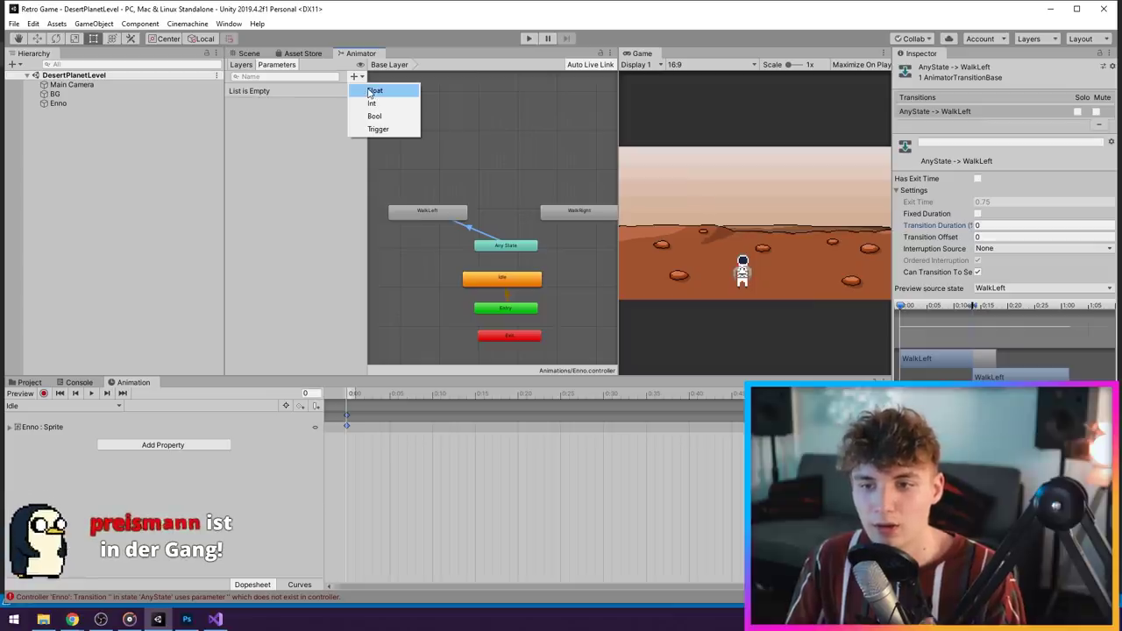
{"action": "left_click", "coordinate": [369, 93]}
{"action": "type", "text": "walkDirection"}
{"action": "key", "text": "Return"}
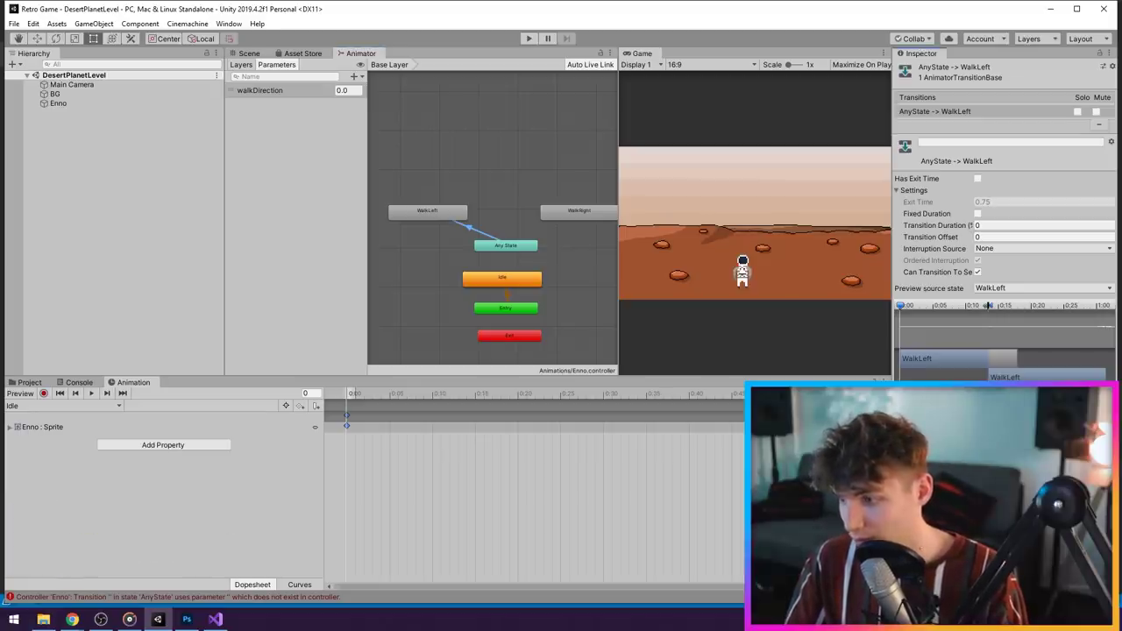
Add a WalkLeft to Exit transition whose condition uses Less
{"action": "left_click", "coordinate": [435, 213]}
{"action": "left_click", "coordinate": [509, 335]}
{"action": "left_click", "coordinate": [1083, 329]}
{"action": "left_click", "coordinate": [1032, 315]}
{"action": "left_click", "coordinate": [1047, 343]}
{"action": "left_click", "coordinate": [1033, 316]}
{"action": "left_click", "coordinate": [1034, 342]}
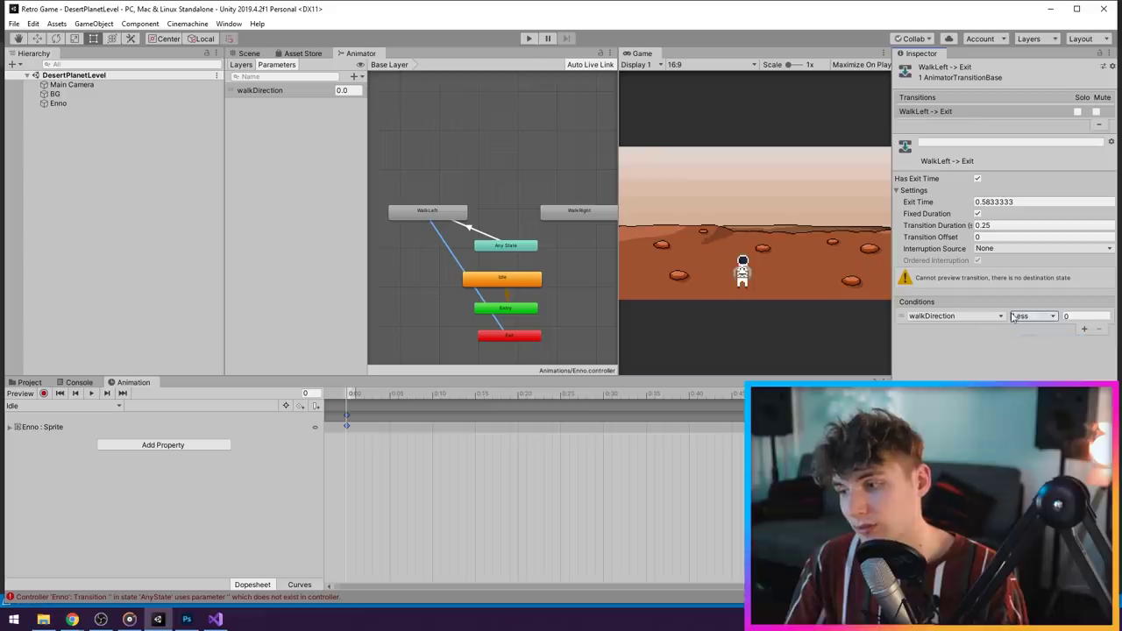
Draw a WalkRight to Exit transition, then delete it
{"action": "left_click", "coordinate": [577, 218]}
{"action": "right_click", "coordinate": [592, 213]}
{"action": "left_click", "coordinate": [629, 216]}
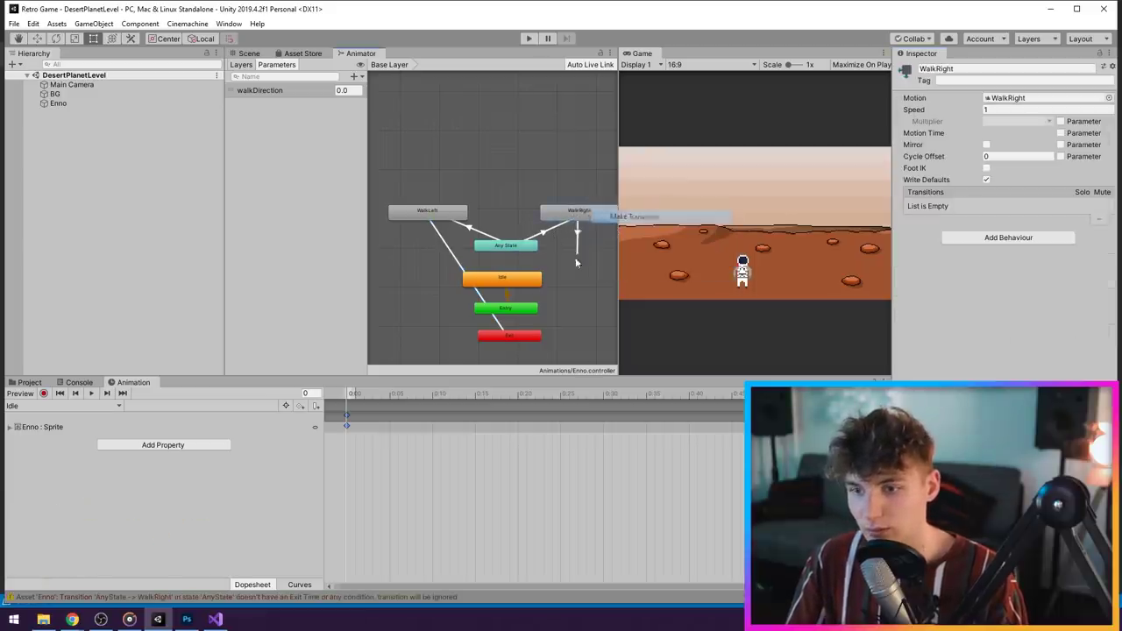
{"action": "left_click", "coordinate": [523, 343]}
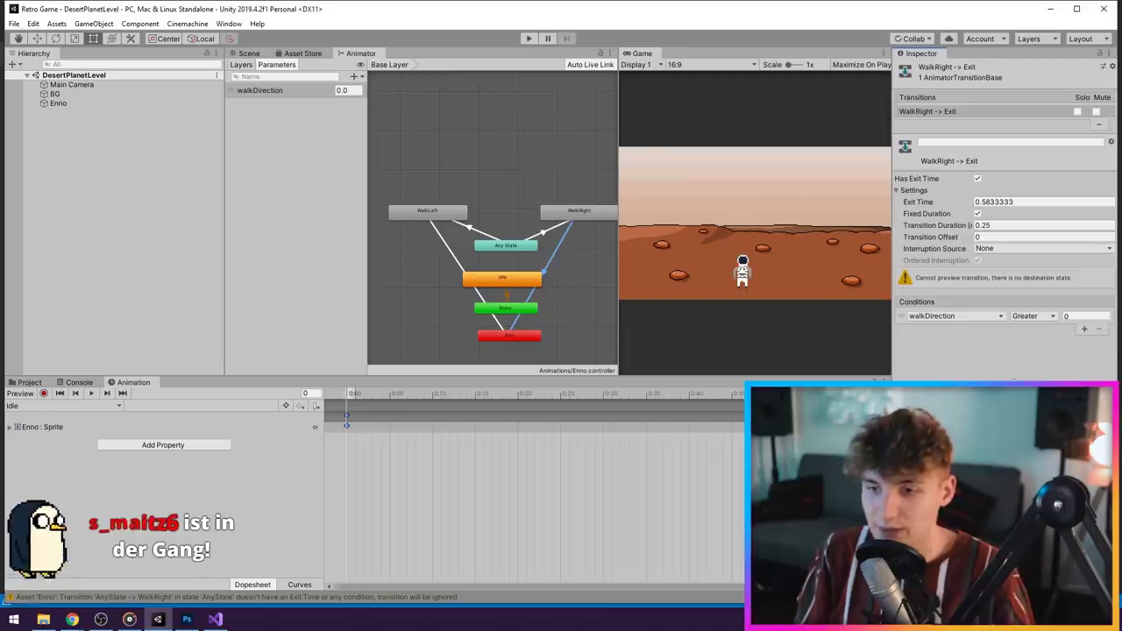
{"action": "left_click", "coordinate": [562, 269]}
{"action": "left_click", "coordinate": [552, 263]}
{"action": "key", "text": "Delete"}
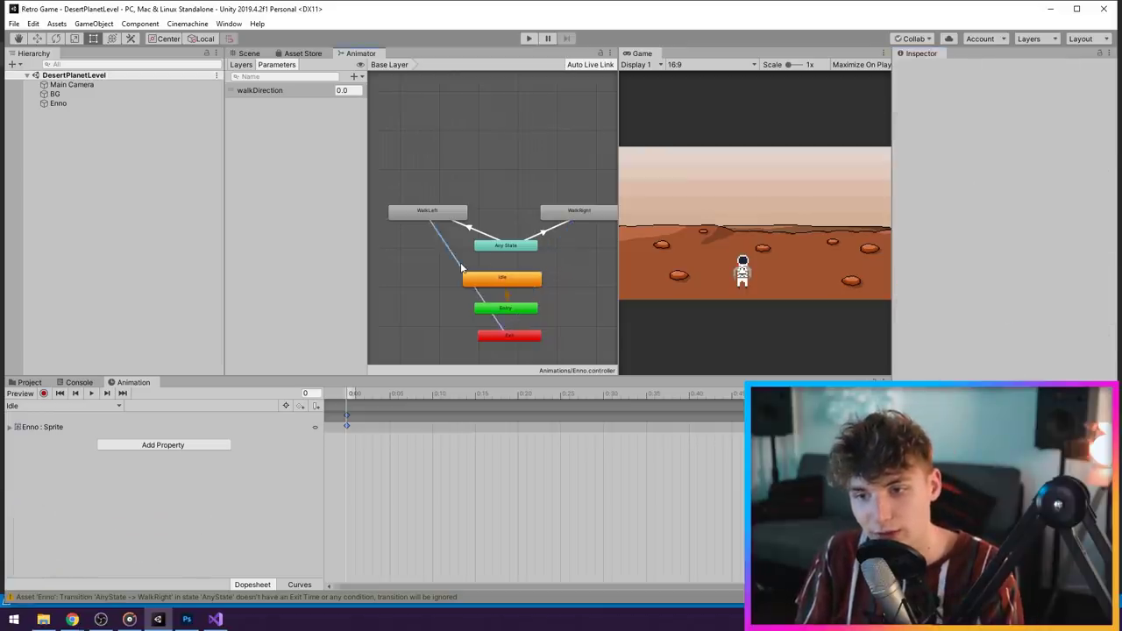
Start another transition from WalkLeft and nudge the WalkLeft and Idle states into place
{"action": "left_click", "coordinate": [422, 215]}
{"action": "right_click", "coordinate": [432, 213]}
{"action": "left_click", "coordinate": [445, 220]}
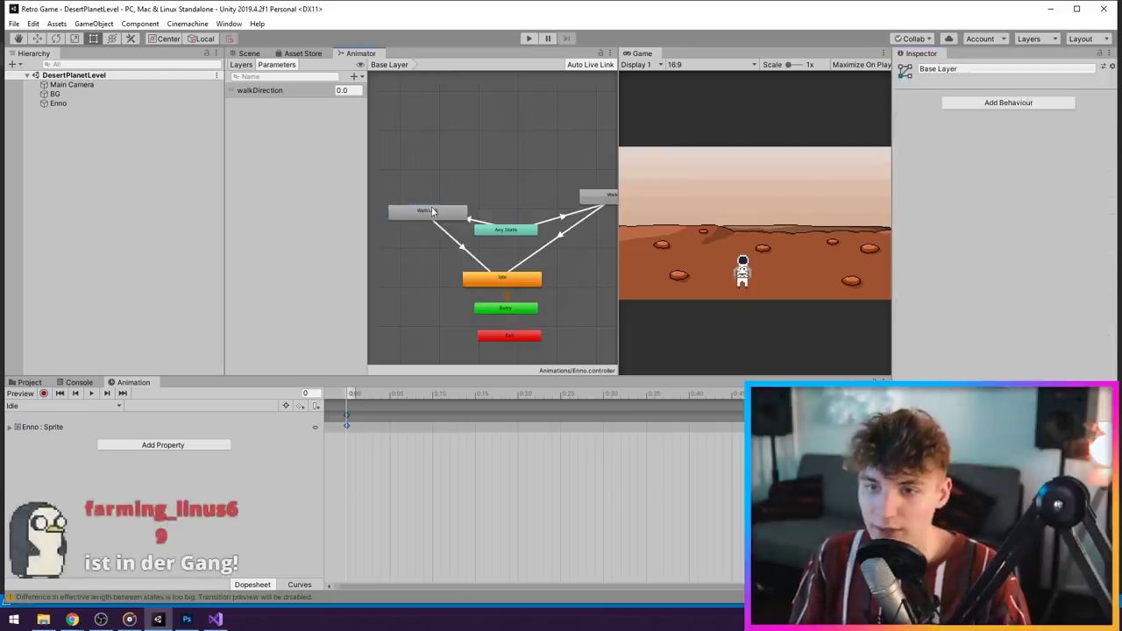
{"action": "left_click_drag", "start_coordinate": [432, 211], "coordinate": [423, 183]}
{"action": "left_click_drag", "start_coordinate": [494, 279], "coordinate": [509, 284]}
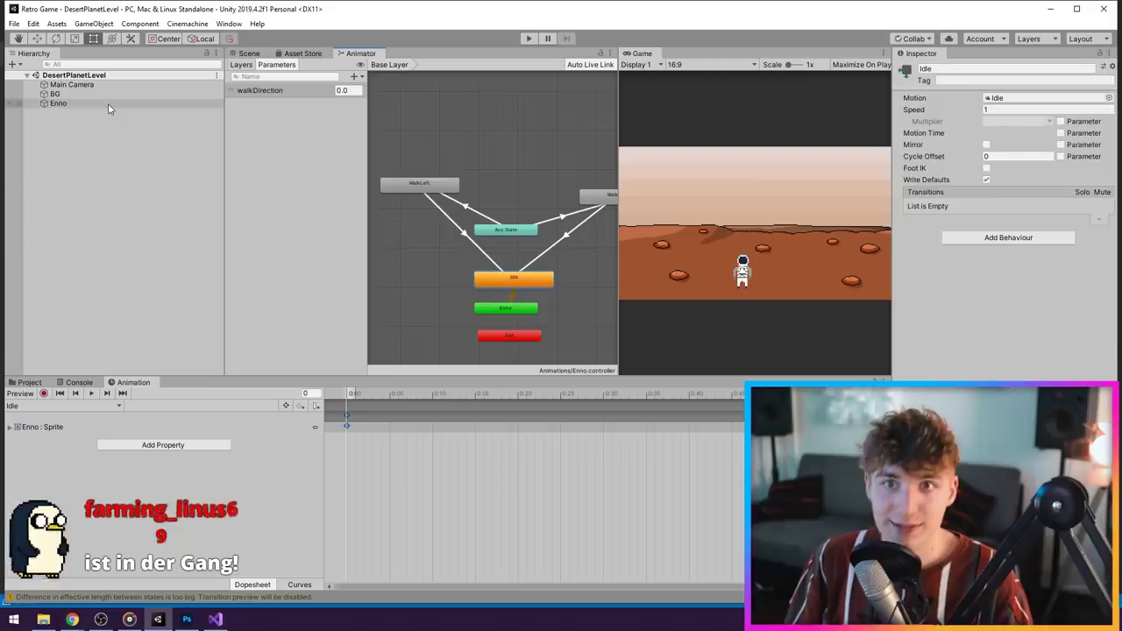
Open Enno's PlayerMovement script in Visual Studio at the movementSpeed line
{"action": "left_click", "coordinate": [108, 105]}
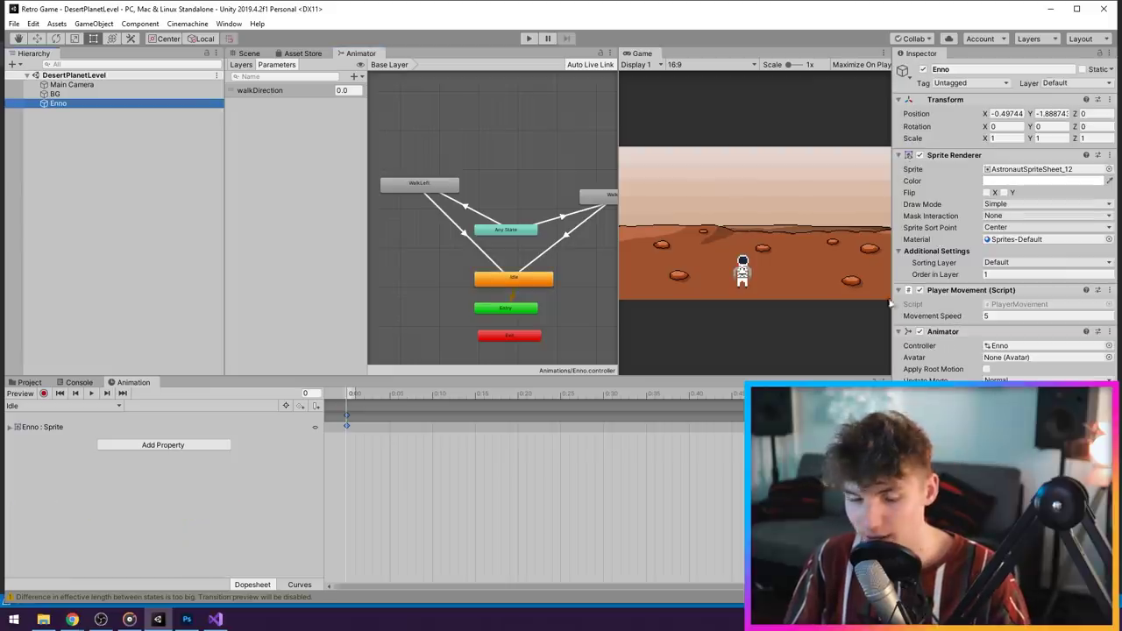
{"action": "left_click", "coordinate": [216, 618]}
{"action": "left_click", "coordinate": [240, 154]}
Add the line 'public Animator anim;' below movementSpeed
{"action": "key", "text": "Return"}
{"action": "type", "text": "public Anim"}
{"action": "type", "text": "ator"}
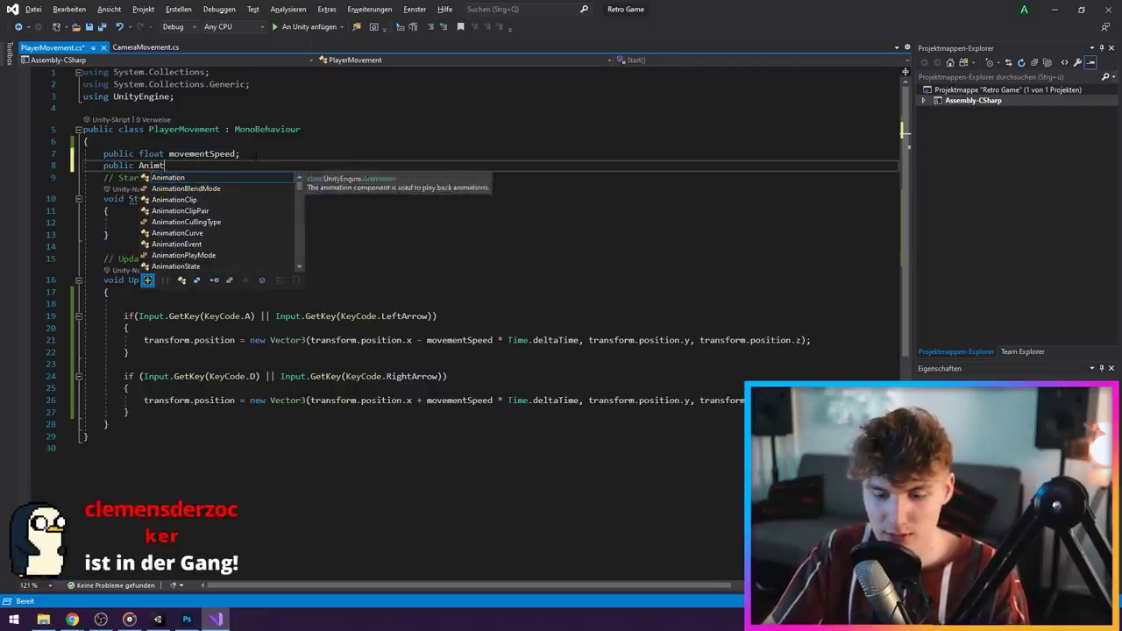
{"action": "key", "text": "Escape"}
{"action": "type", "text": "anim;"}
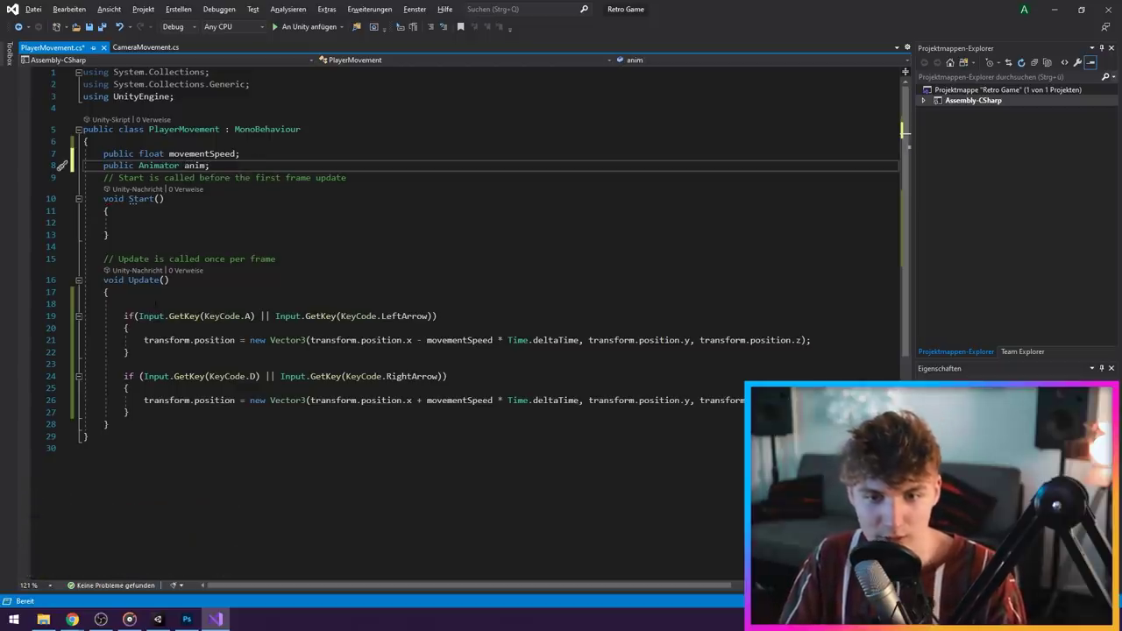
Begin typing an anim call on a new line in the left-move branch
{"action": "left_click", "coordinate": [811, 340]}
{"action": "key", "text": "Return"}
{"action": "type", "text": "anim"}
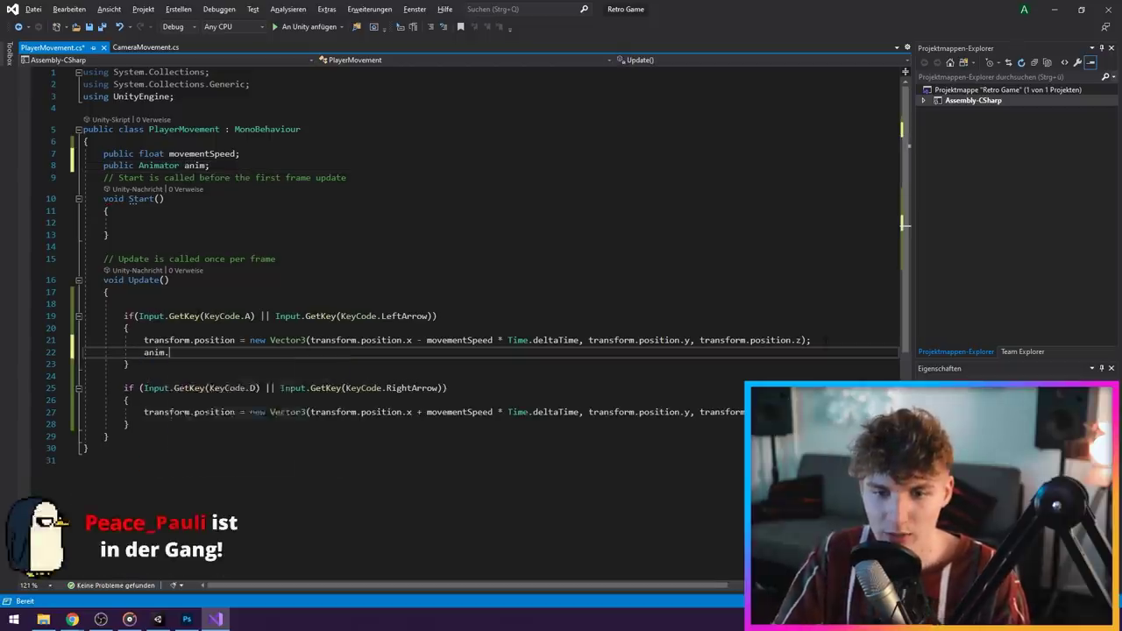
{"action": "type", "text": ".walkDirecti"}
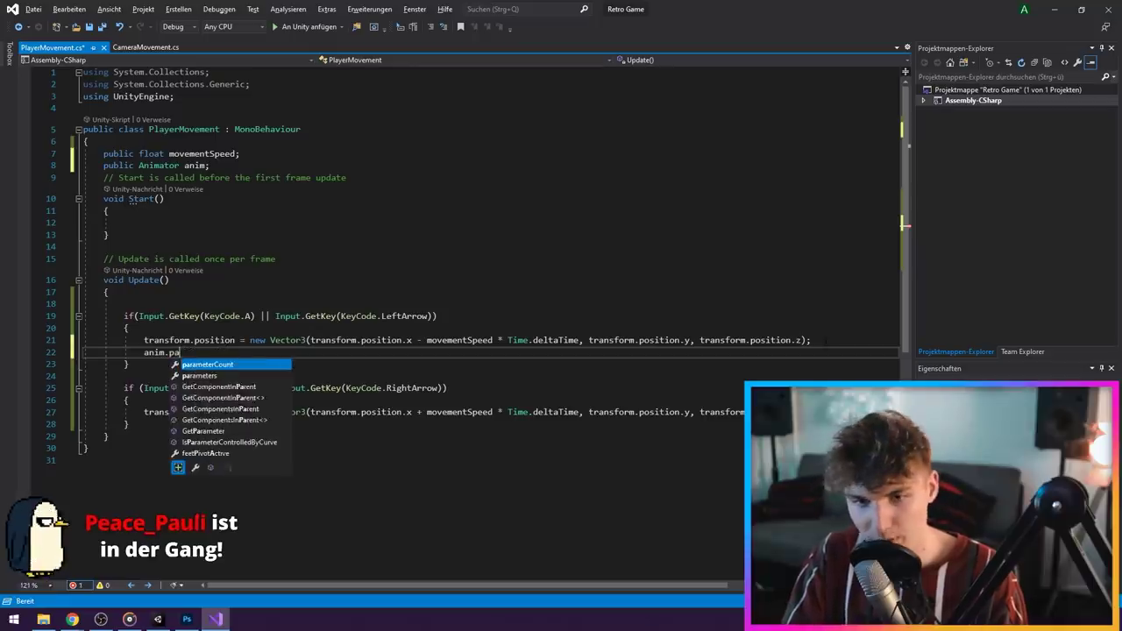
{"action": "key", "text": "BackSpace"}
{"action": "key", "text": "BackSpace"}
{"action": "key", "text": "BackSpace"}
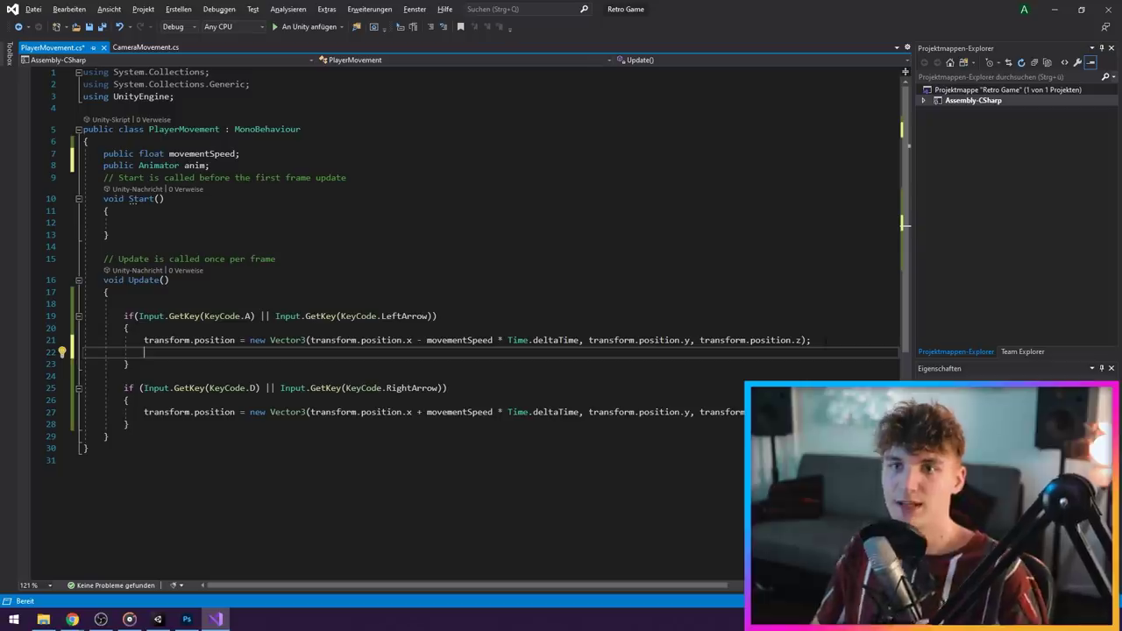
{"action": "mouse_move", "coordinate": [72, 618]}
{"action": "left_click", "coordinate": [132, 570]}
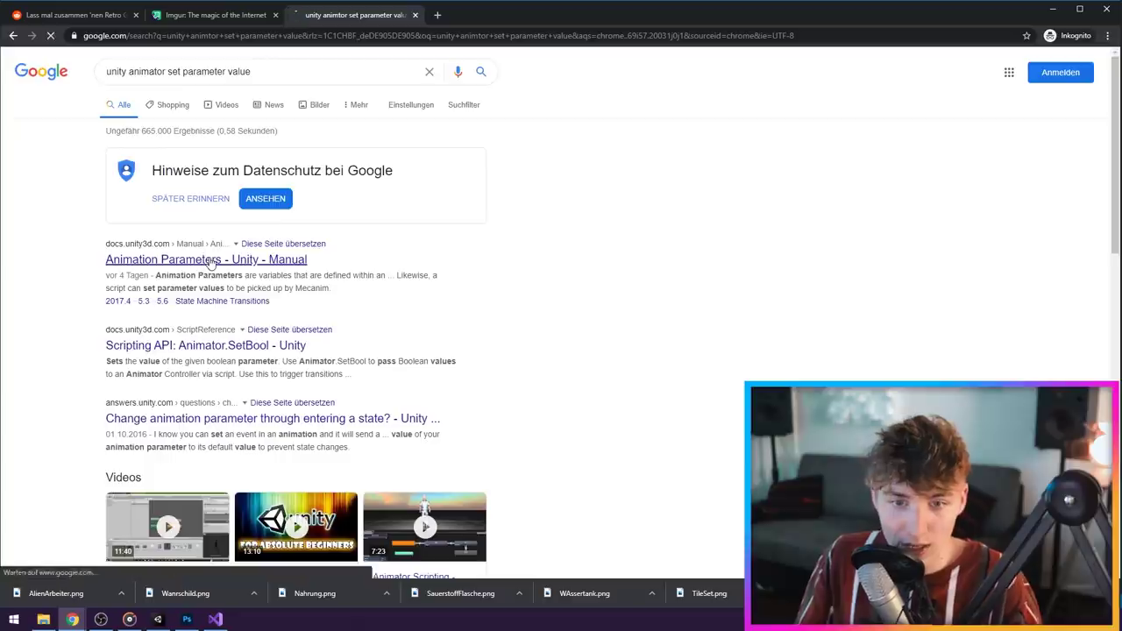
Read the SetFloat example on Unity's Animation Parameters manual page, then type the walkDirection -1 call
{"action": "left_click", "coordinate": [219, 260]}
{"action": "scroll", "coordinate": [235, 231], "scroll_direction": "down", "scroll_amount": 2}
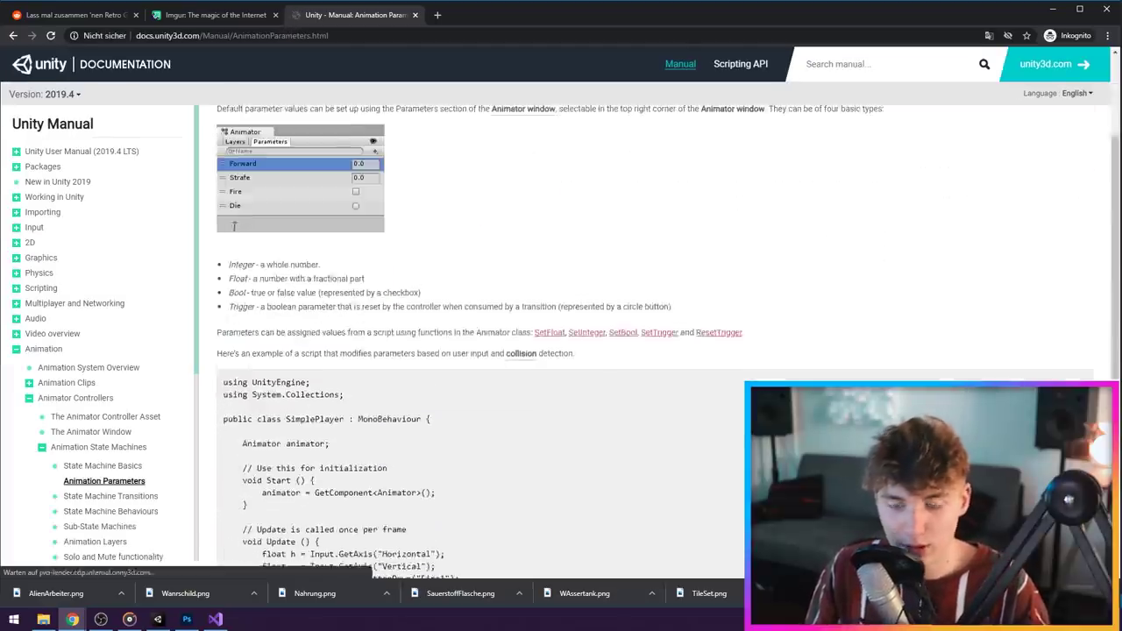
{"action": "scroll", "coordinate": [235, 230], "scroll_direction": "down", "scroll_amount": 3}
{"action": "left_click_drag", "start_coordinate": [316, 310], "coordinate": [349, 310]}
{"action": "double_click", "coordinate": [370, 311]}
{"action": "scroll", "coordinate": [429, 373], "scroll_direction": "up", "scroll_amount": 1}
{"action": "left_click", "coordinate": [399, 369]}
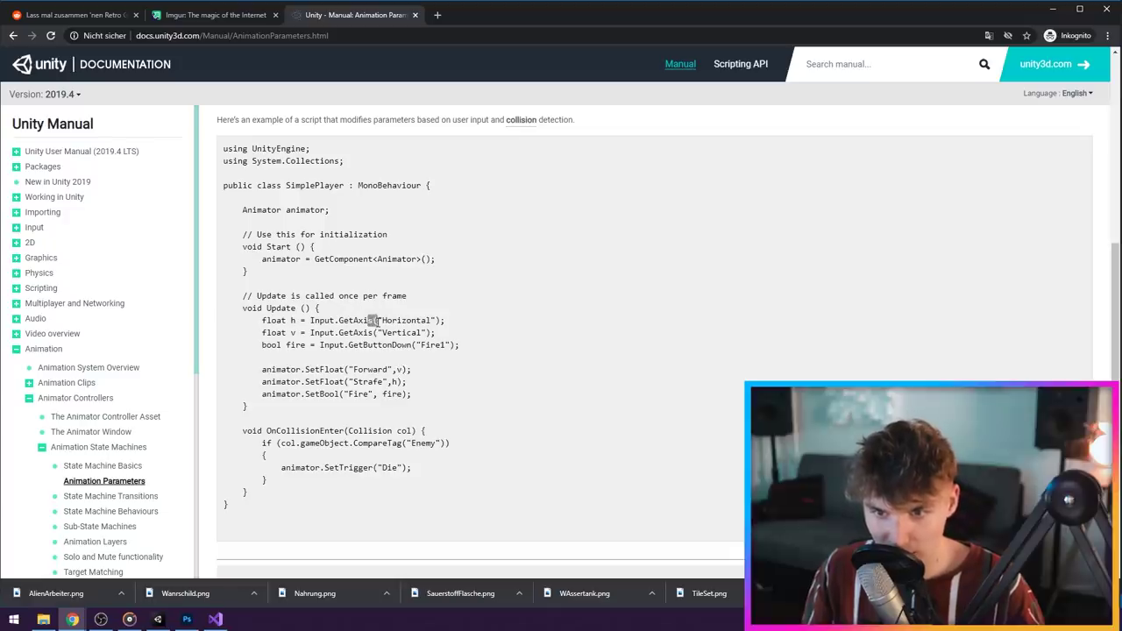
{"action": "key", "text": "alt+Tab"}
{"action": "type", "text": "anim"}
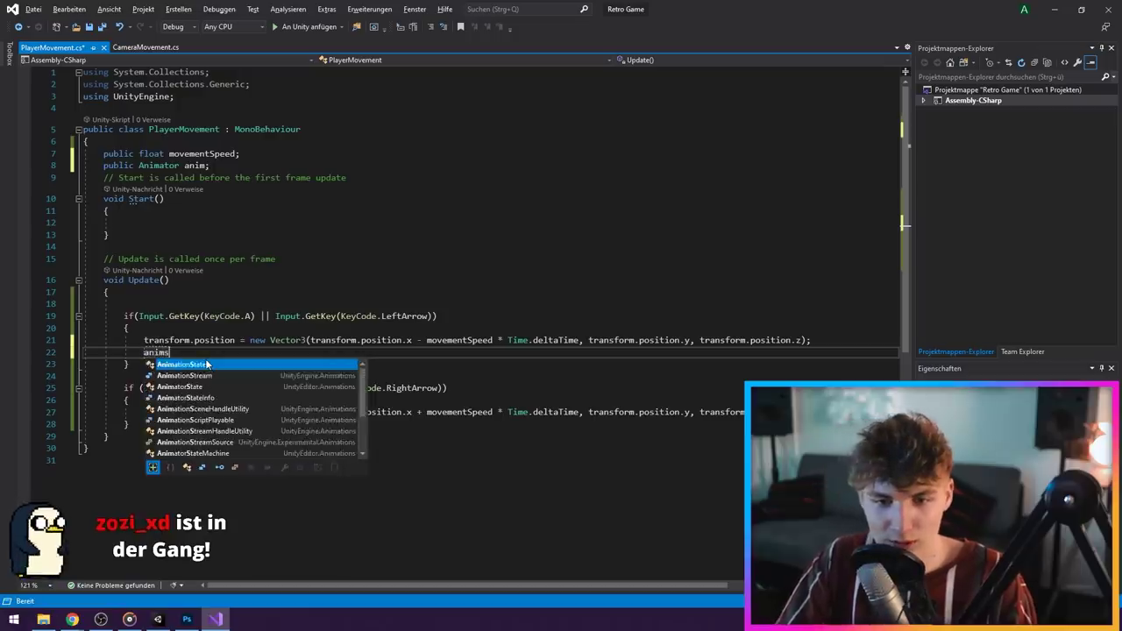
{"action": "type", "text": ".setf("}
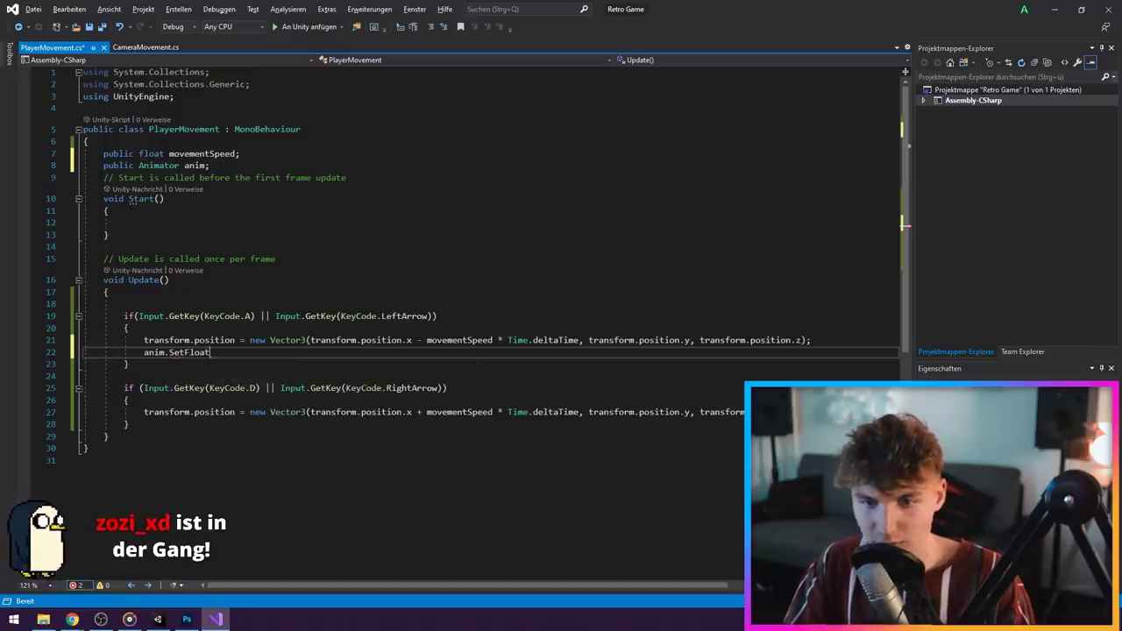
{"action": "type", "text": "wal"}
{"action": "type", "text": "\""}
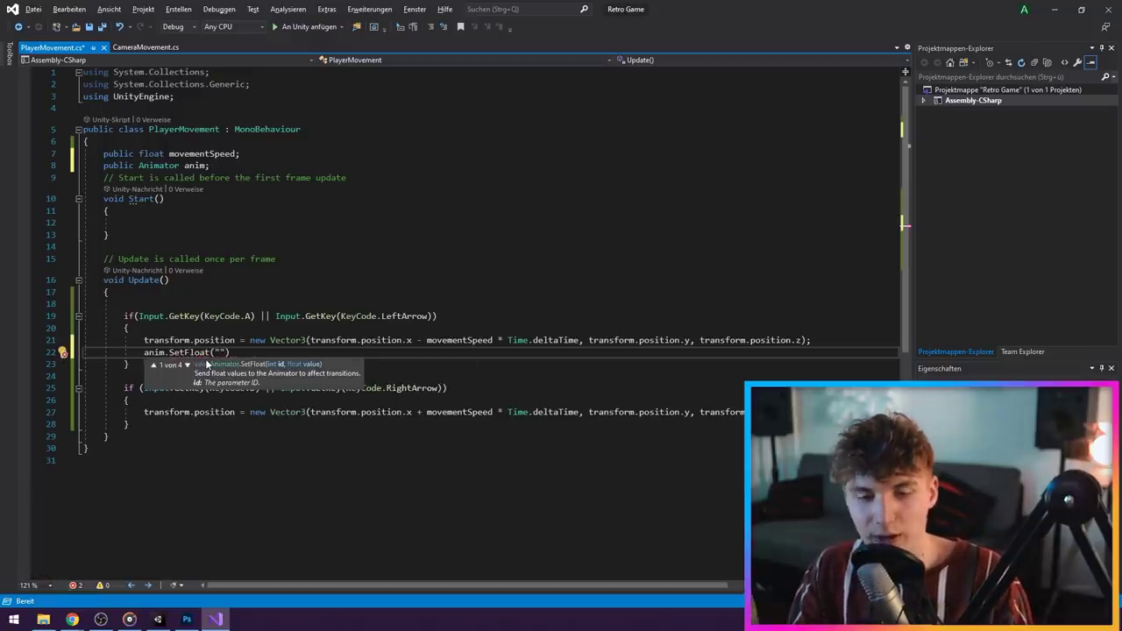
{"action": "type", "text": "walkDirection"}
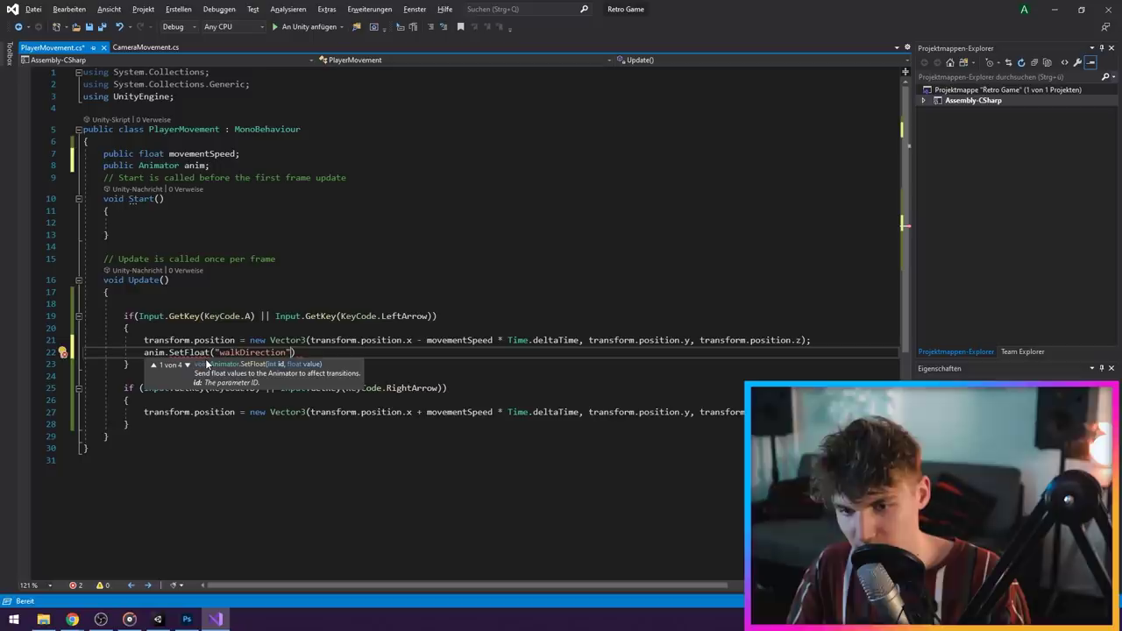
{"action": "type", "text": ",-1"}
{"action": "type", "text": ";"}
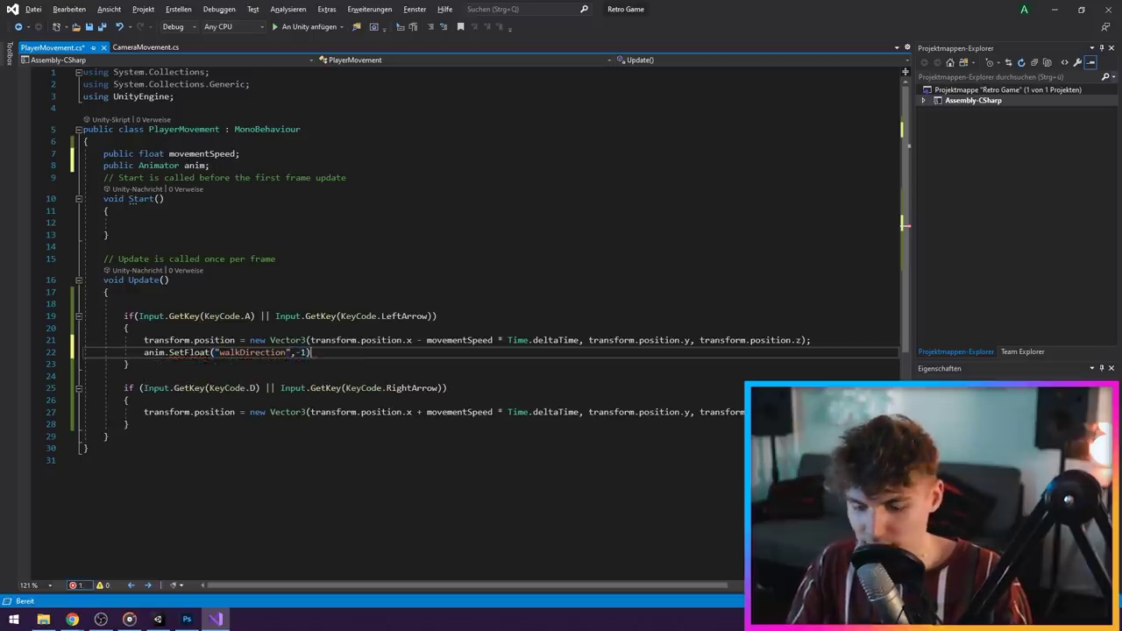
Copy the SetFloat line into the right-move branch with value 1 and save the script
{"action": "key", "text": "shift+Home"}
{"action": "key", "text": "ctrl+c"}
{"action": "key", "text": "Down"}
{"action": "key", "text": "Down"}
{"action": "key", "text": "Down"}
{"action": "key", "text": "Return"}
{"action": "key", "text": "ctrl+v"}
{"action": "key", "text": "Left"}
{"action": "key", "text": "Left"}
{"action": "key", "text": "Left"}
{"action": "key", "text": "BackSpace"}
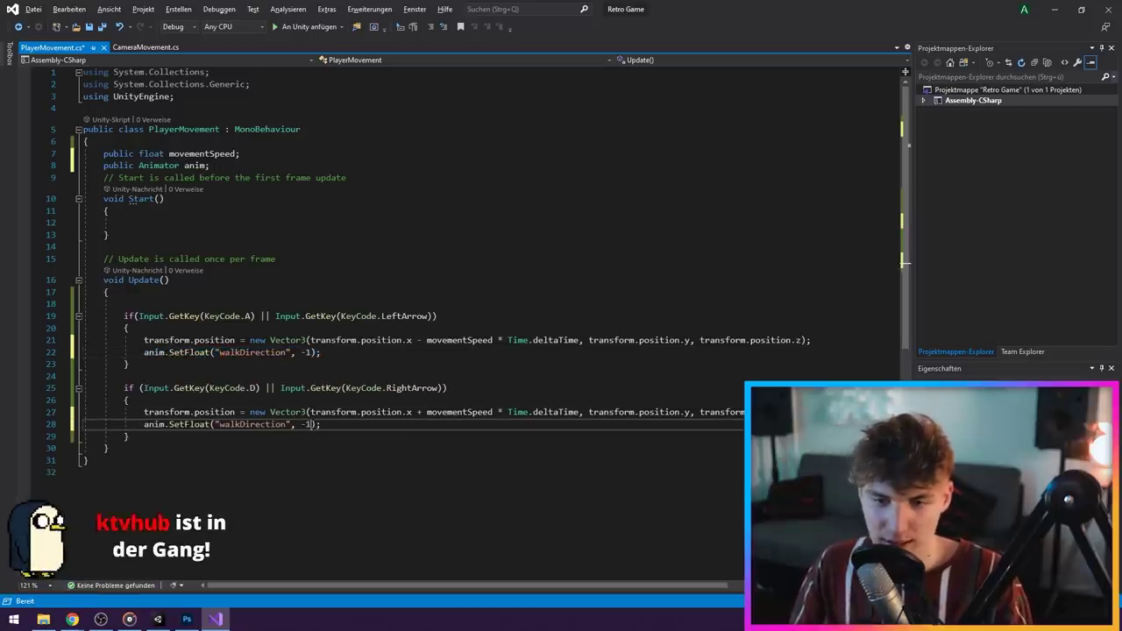
{"action": "key", "text": "ctrl+s"}
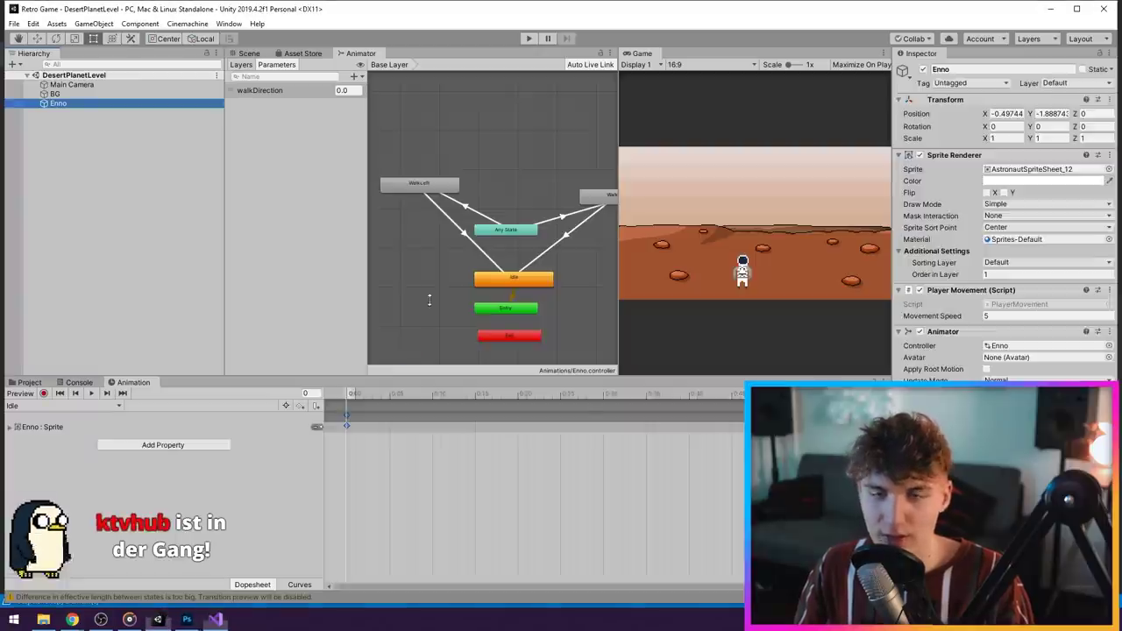
{"action": "left_click", "coordinate": [159, 618]}
{"action": "left_click", "coordinate": [529, 38]}
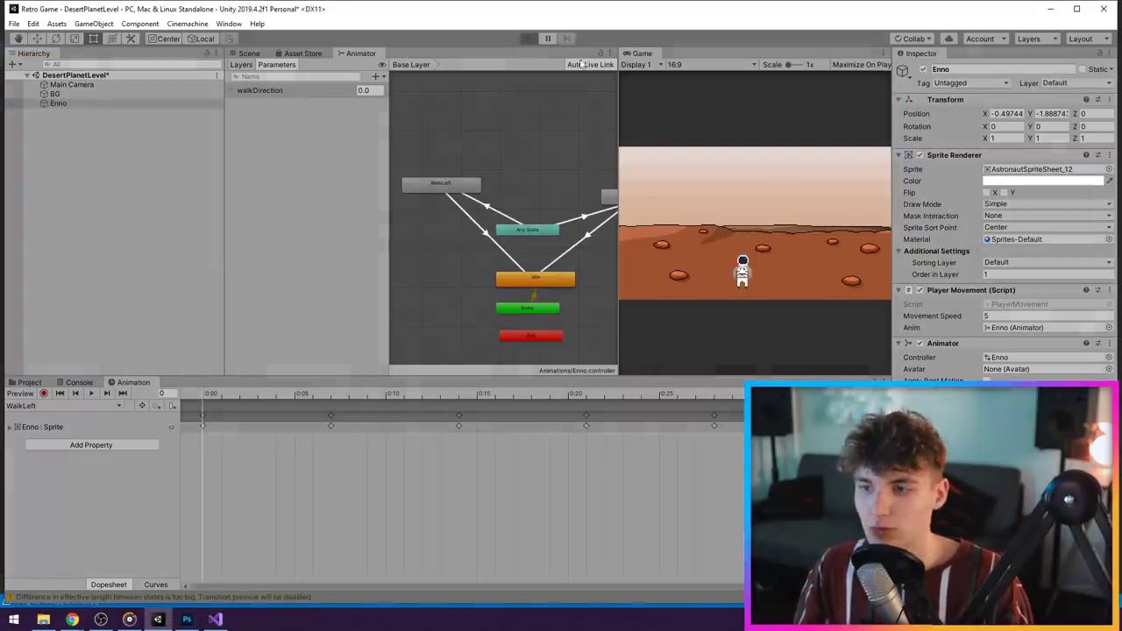
Walk the astronaut left and right with A and D, then stop play mode
{"action": "key", "text": "a"}
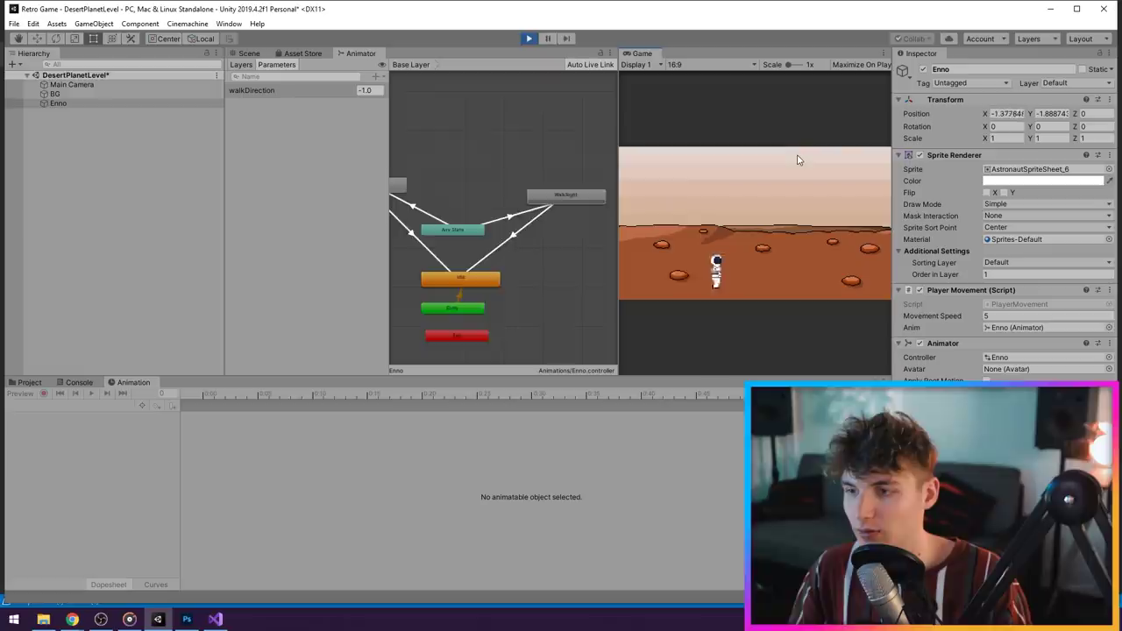
{"action": "key", "text": "d"}
{"action": "key", "text": "a"}
{"action": "key", "text": "d"}
{"action": "key", "text": "a"}
{"action": "key", "text": "a"}
{"action": "key", "text": "ctrl+p"}
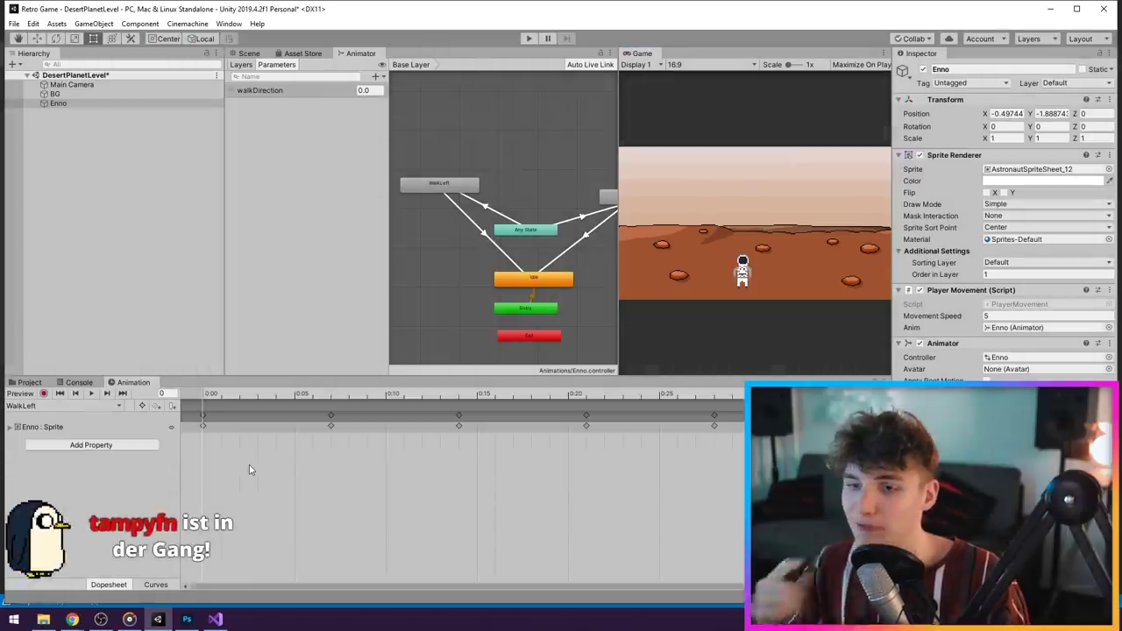
Select the WalkLeft state and keep WalkLeft as the displayed clip
{"action": "left_click", "coordinate": [471, 191]}
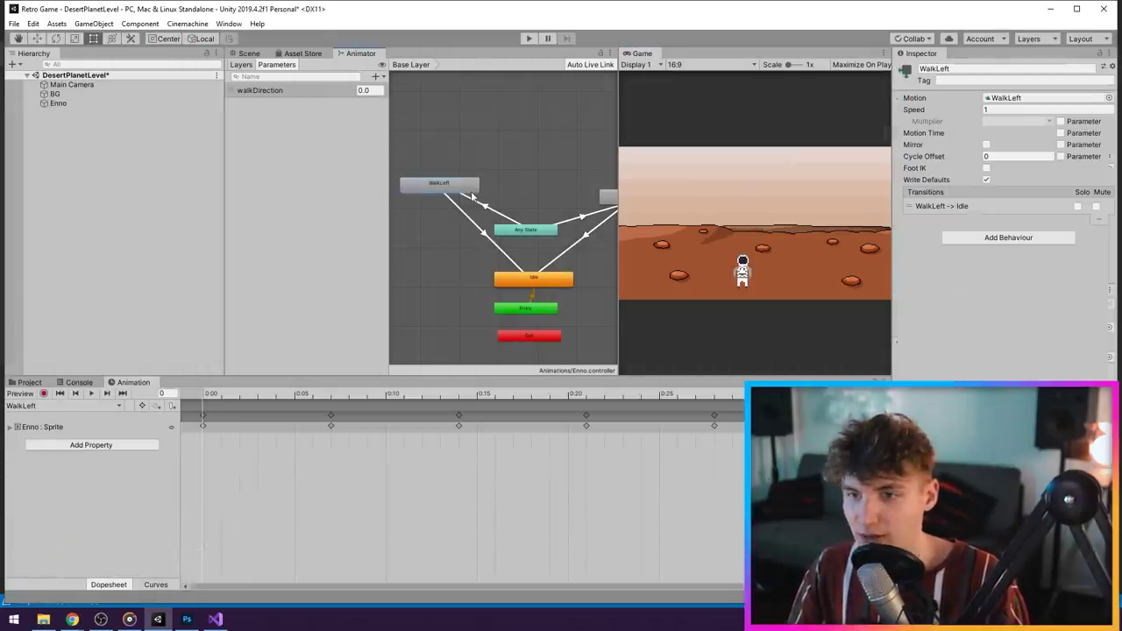
{"action": "left_click", "coordinate": [95, 406]}
{"action": "left_click", "coordinate": [322, 184]}
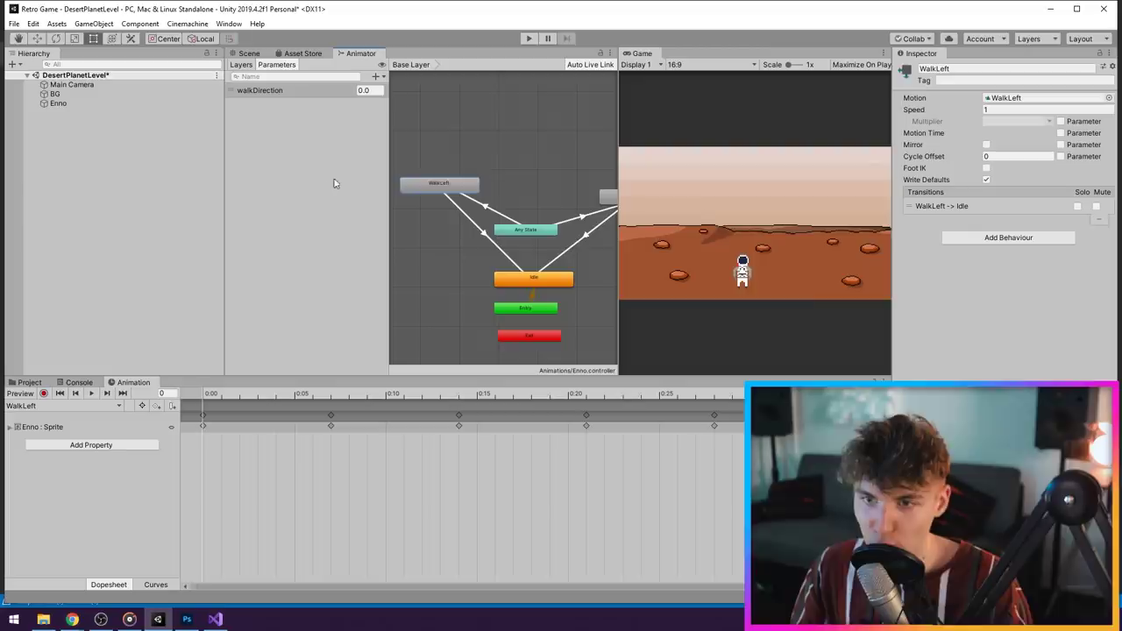
{"action": "key", "text": "alt+Tab"}
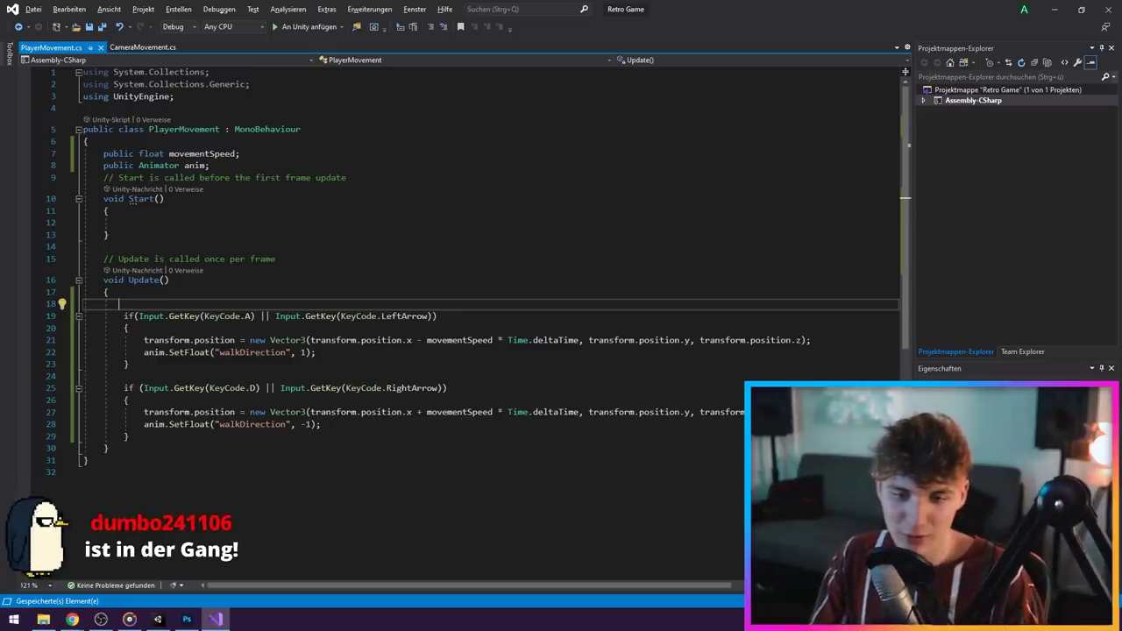
Copy the walkDirection SetFloat line to the top of Update(), change its value to 0, and save
{"action": "left_click_drag", "start_coordinate": [168, 352], "coordinate": [316, 351]}
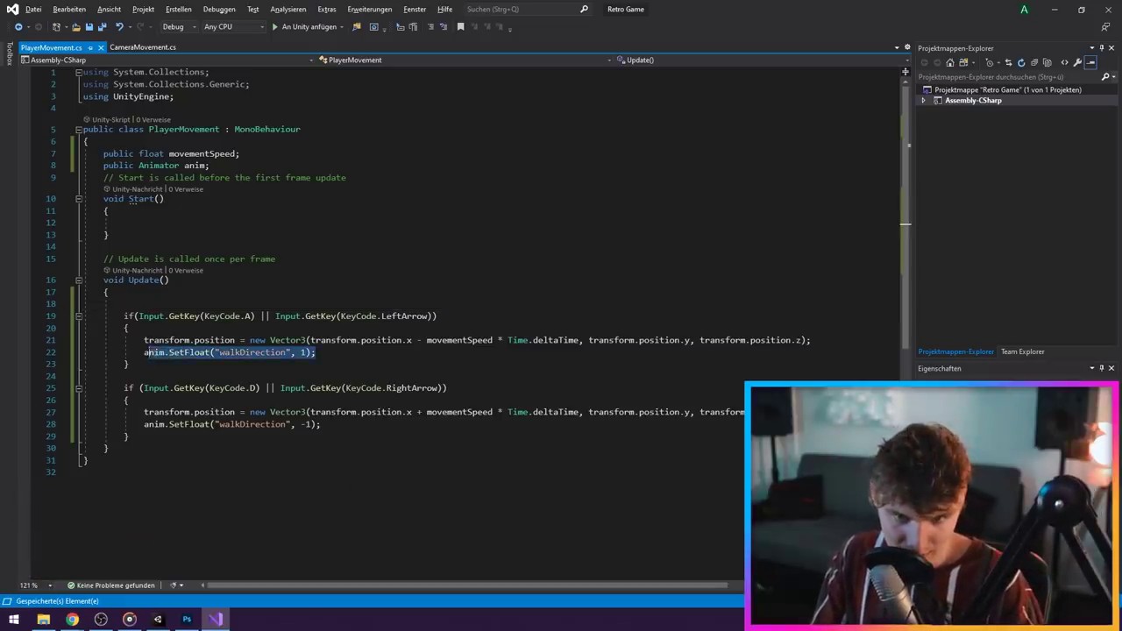
{"action": "key", "text": "ctrl+c"}
{"action": "left_click", "coordinate": [289, 303]}
{"action": "key", "text": "ctrl+v"}
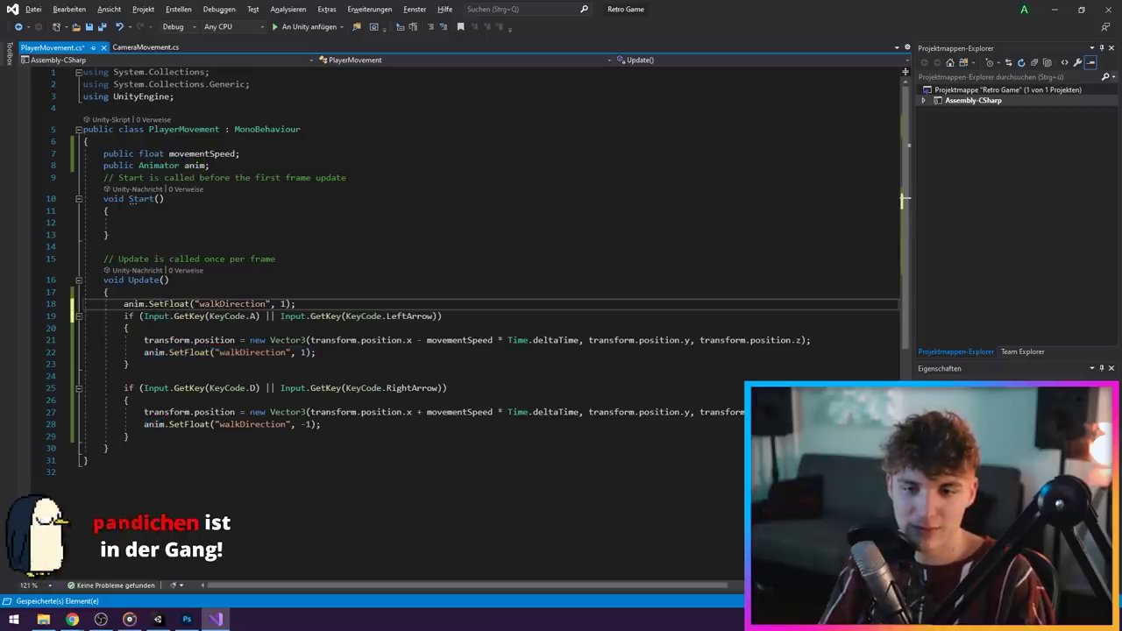
{"action": "double_click", "coordinate": [283, 303]}
{"action": "type", "text": "0"}
{"action": "key", "text": "ctrl+s"}
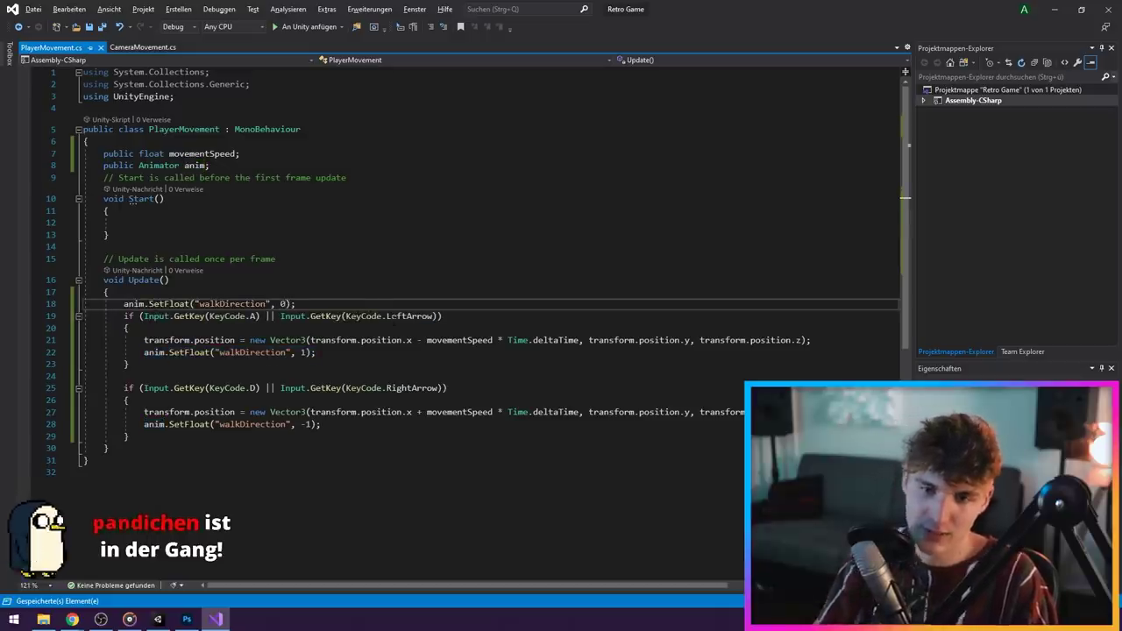
{"action": "left_click", "coordinate": [158, 618]}
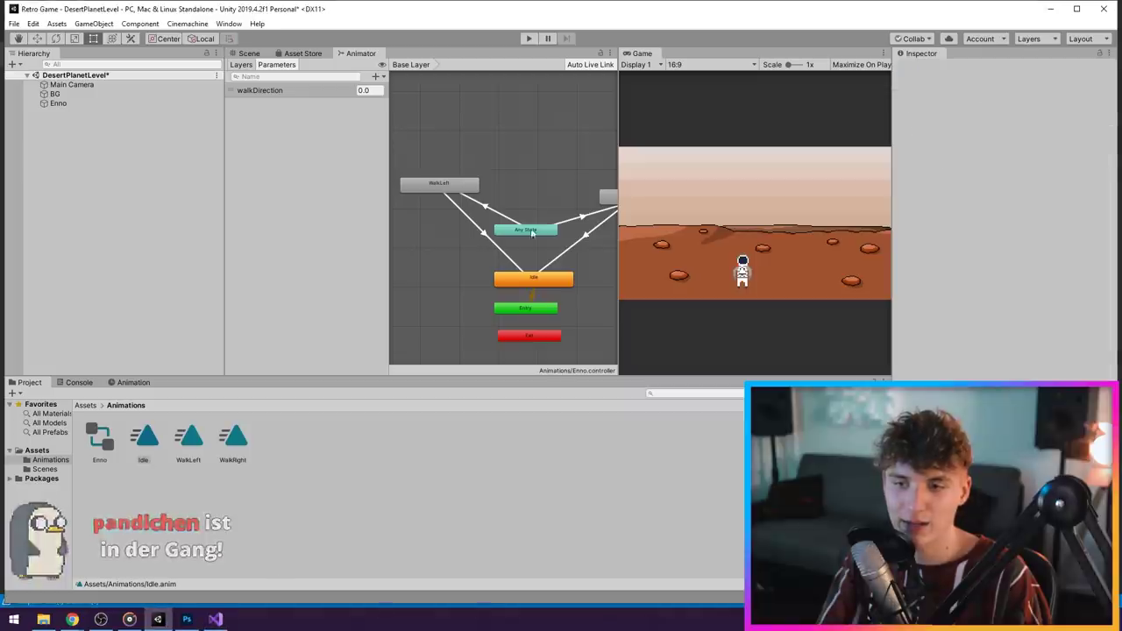
{"action": "left_click", "coordinate": [528, 39]}
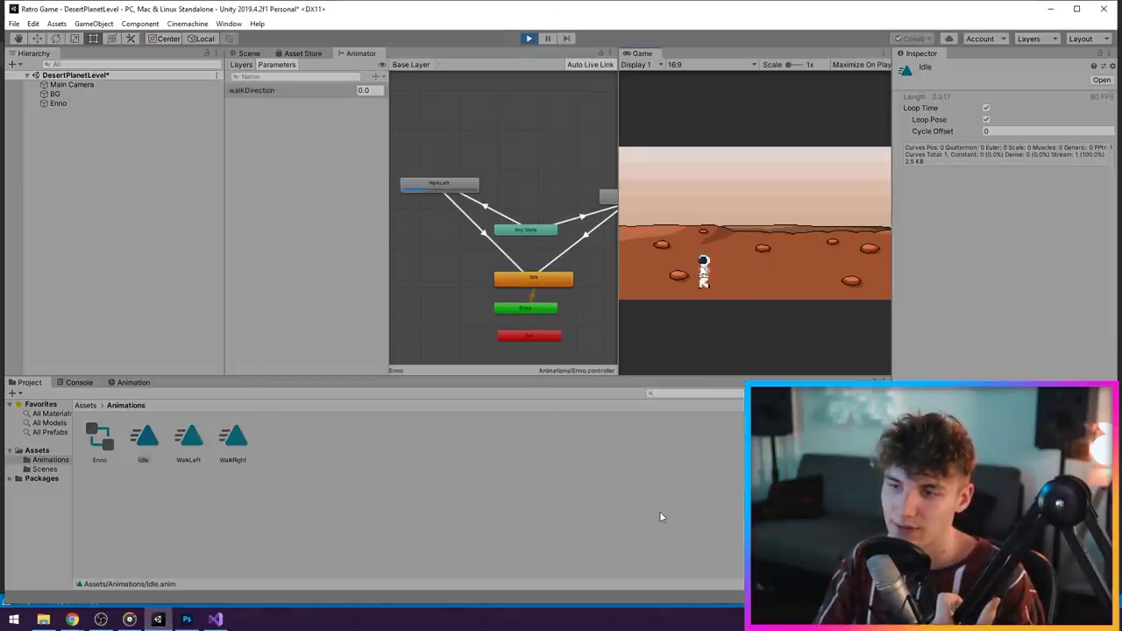
{"action": "key", "text": "Left"}
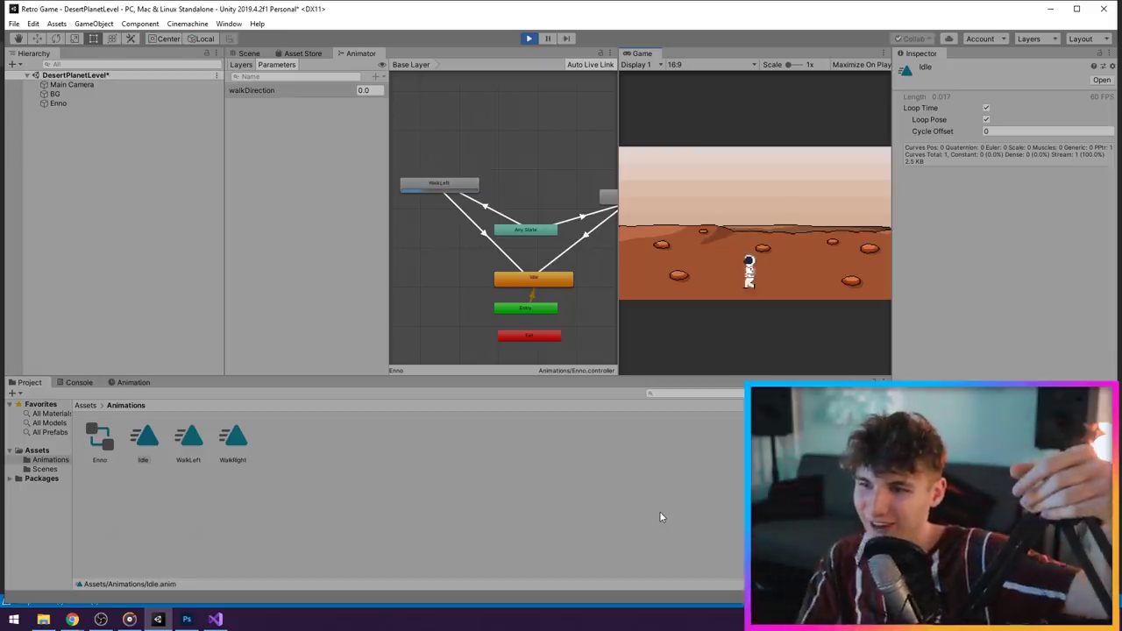
{"action": "key", "text": "Right"}
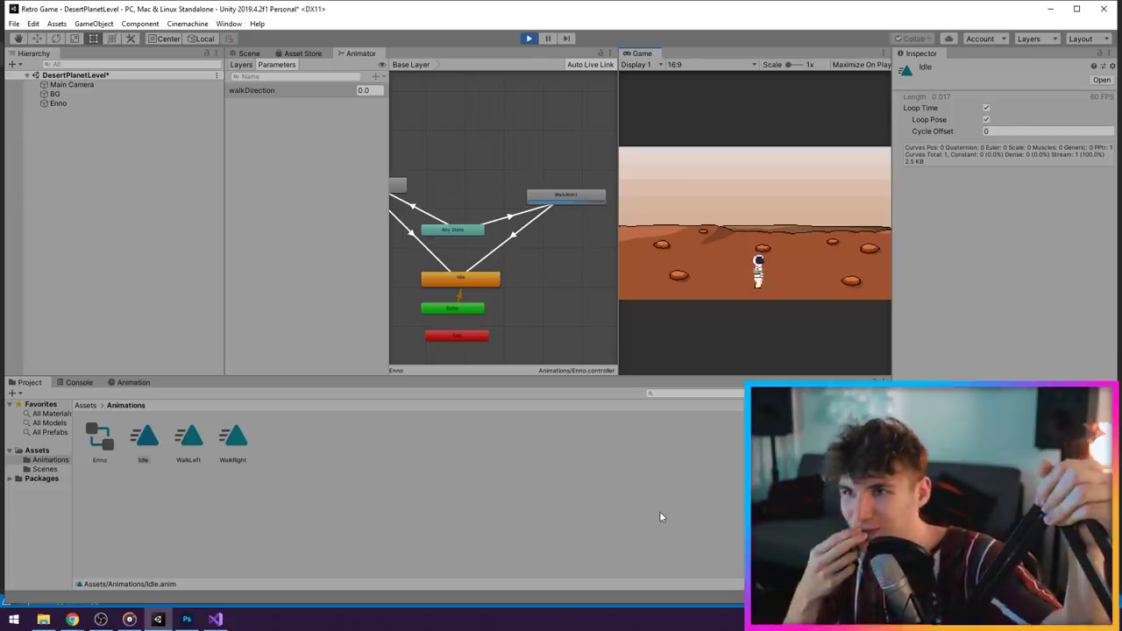
{"action": "key", "text": "Left"}
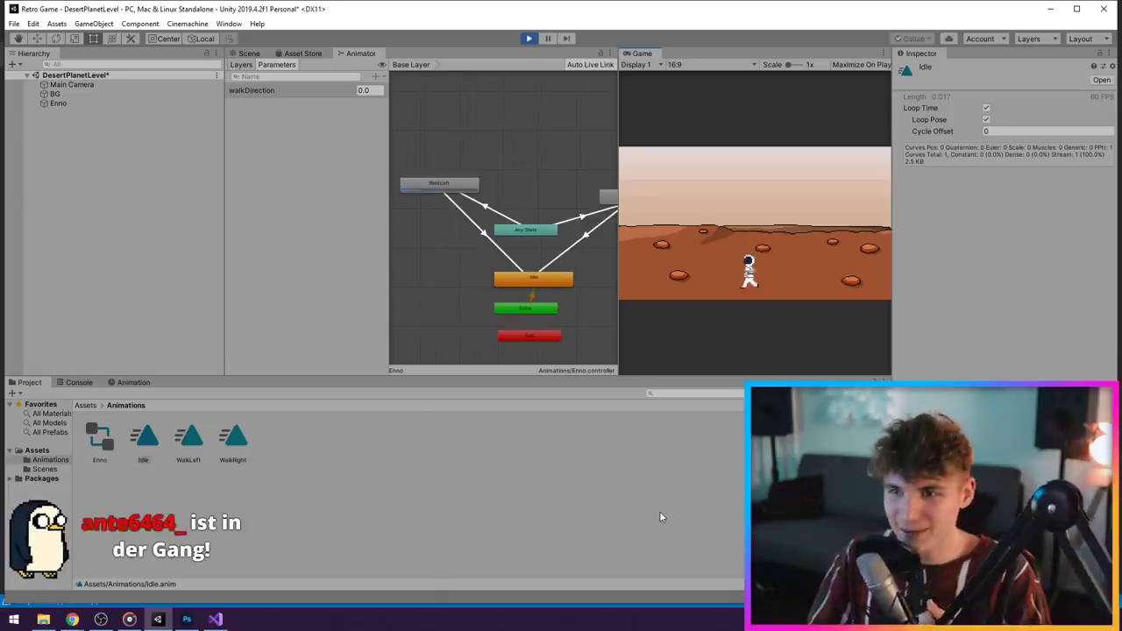
{"action": "left_click", "coordinate": [524, 39]}
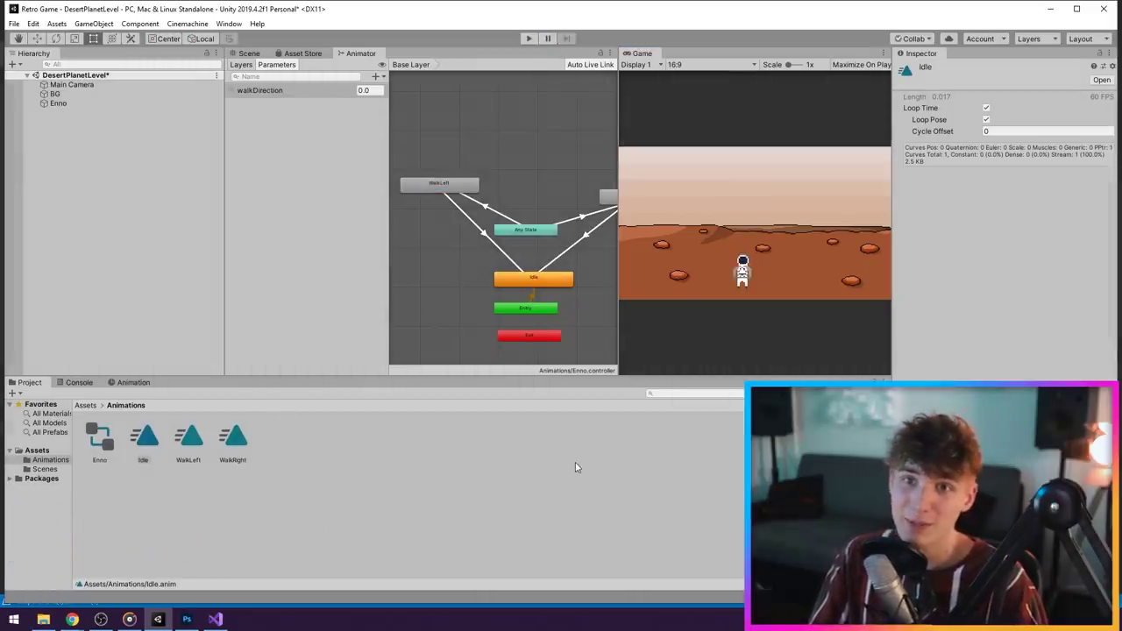
{"action": "left_click", "coordinate": [216, 619]}
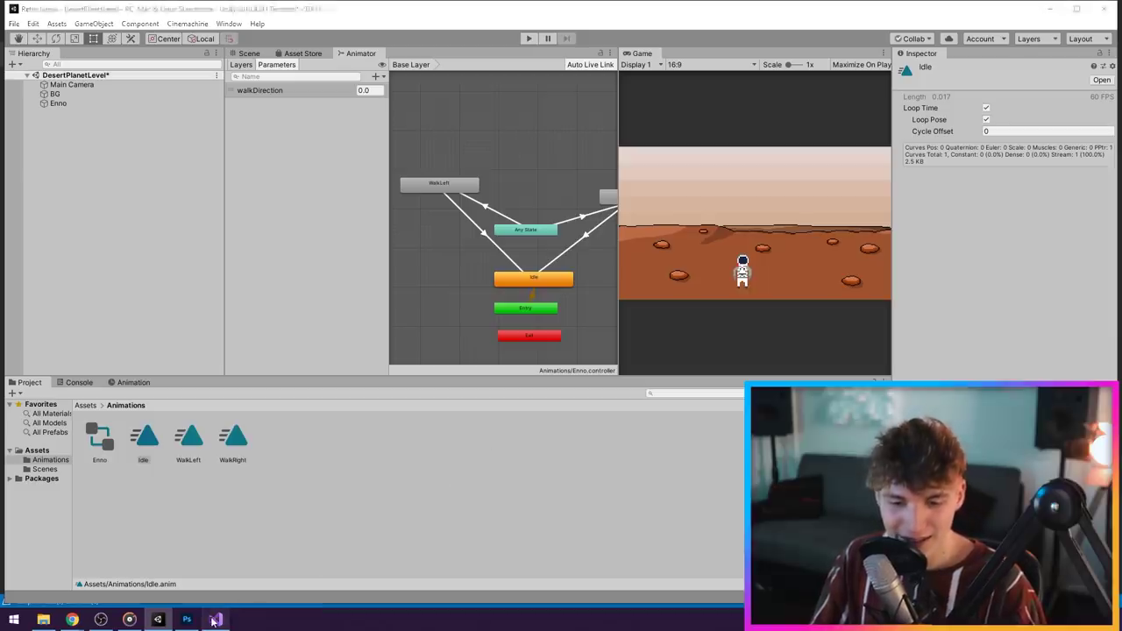
Add a new integer Animator parameter named walk
{"action": "key", "text": "alt+Tab"}
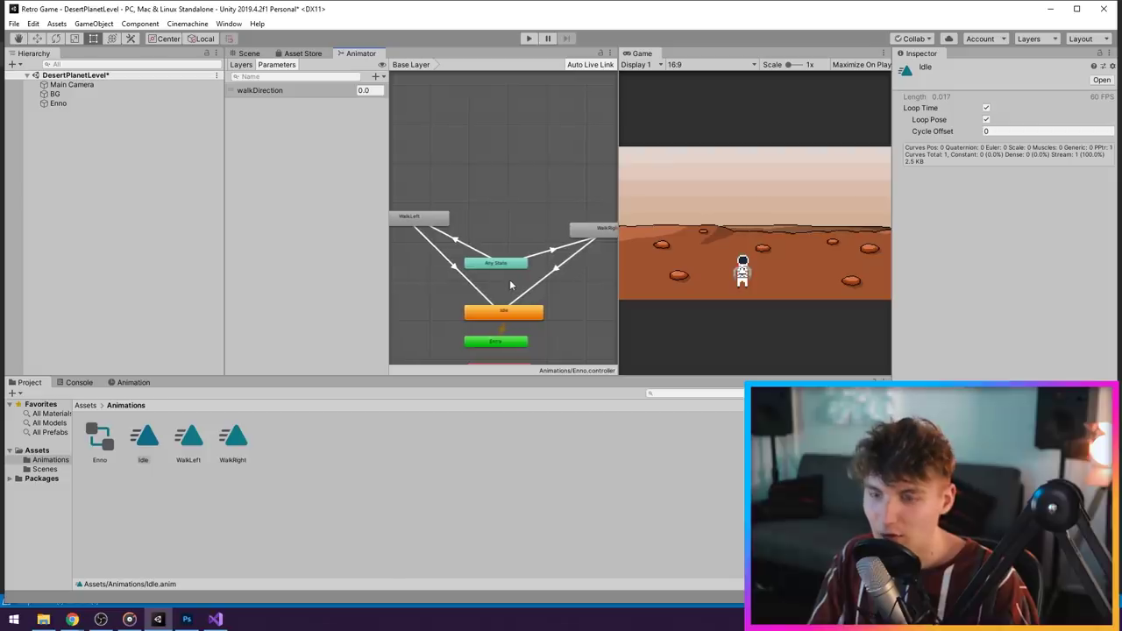
{"action": "left_click", "coordinate": [568, 245]}
{"action": "left_click", "coordinate": [566, 235]}
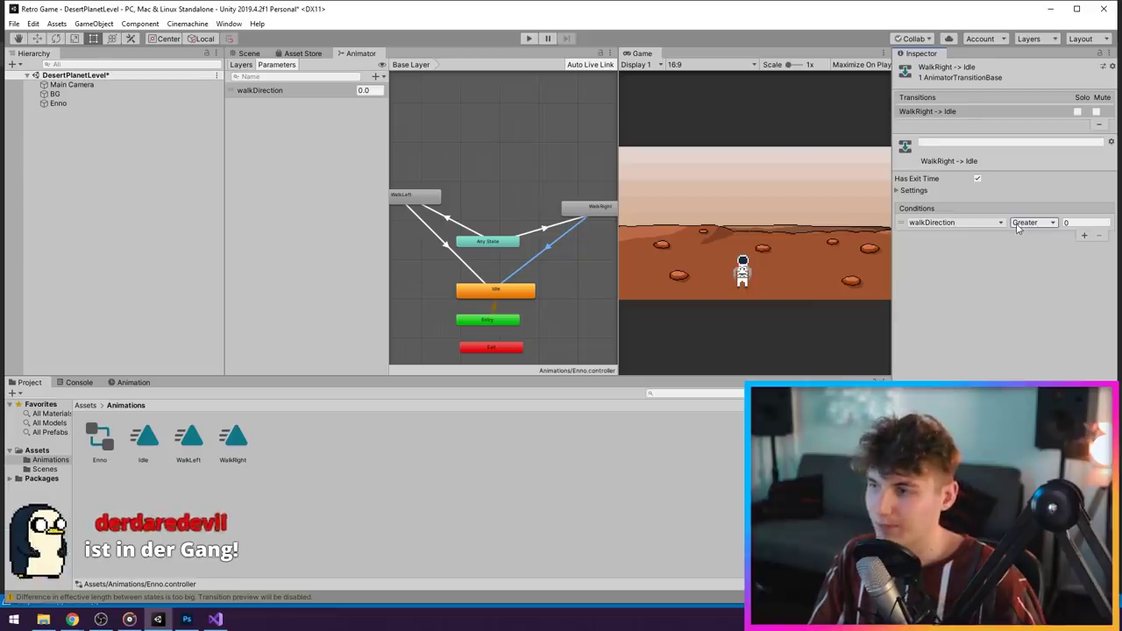
{"action": "left_click", "coordinate": [438, 215]}
{"action": "left_click", "coordinate": [379, 76]}
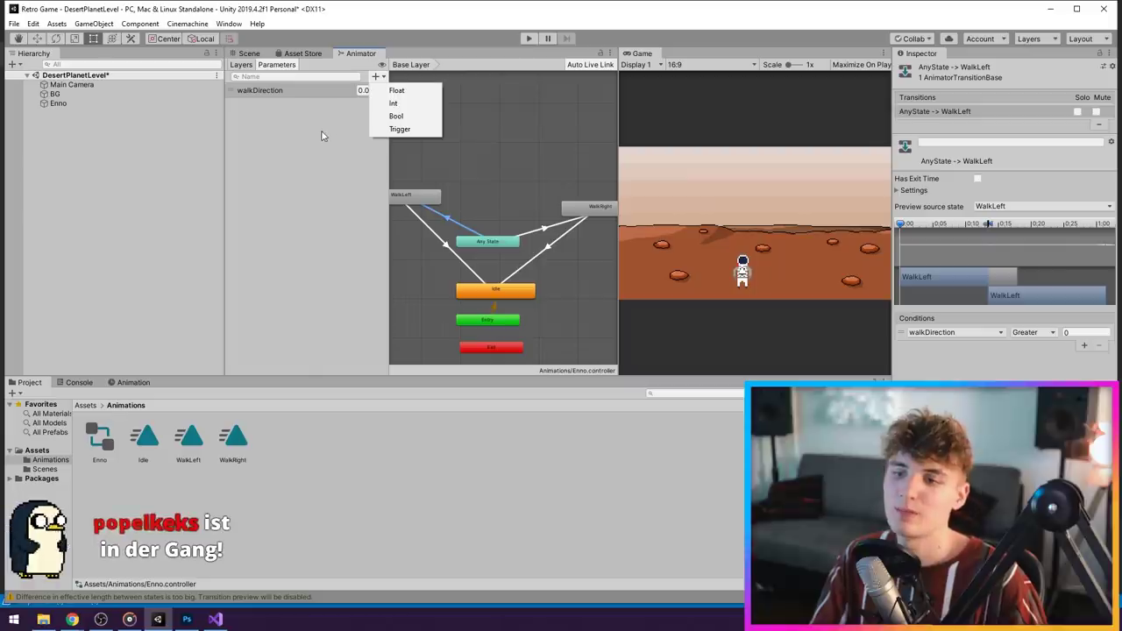
{"action": "left_click", "coordinate": [393, 104]}
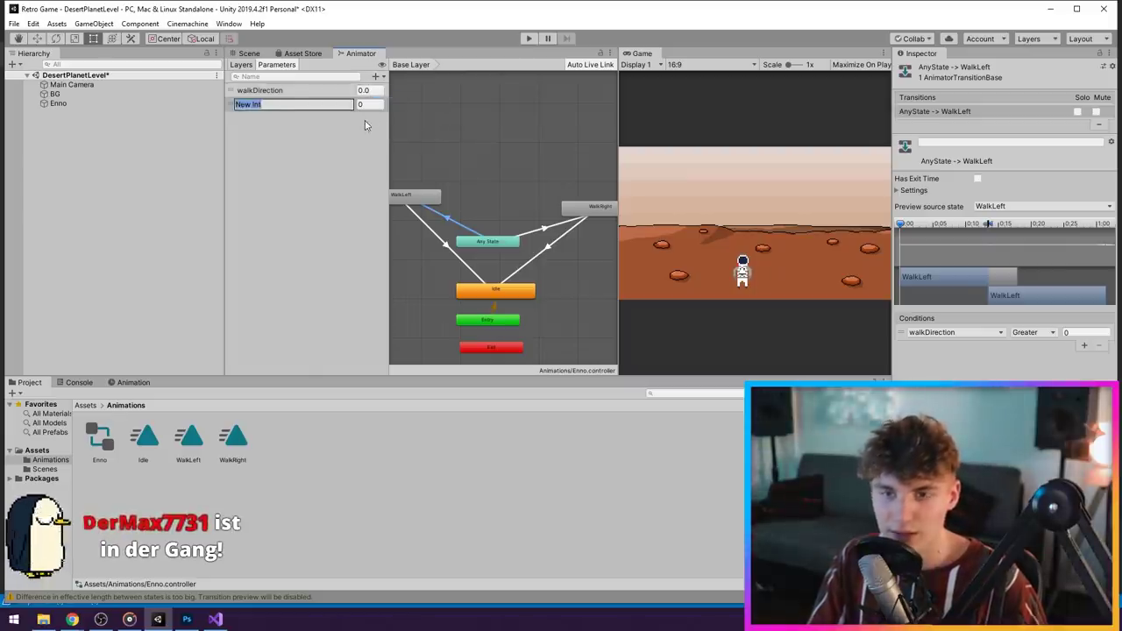
{"action": "type", "text": "walk"}
{"action": "left_click", "coordinate": [956, 332]}
Switch the Any State to WalkLeft and WalkRight conditions to walk Greater
{"action": "left_click", "coordinate": [991, 350]}
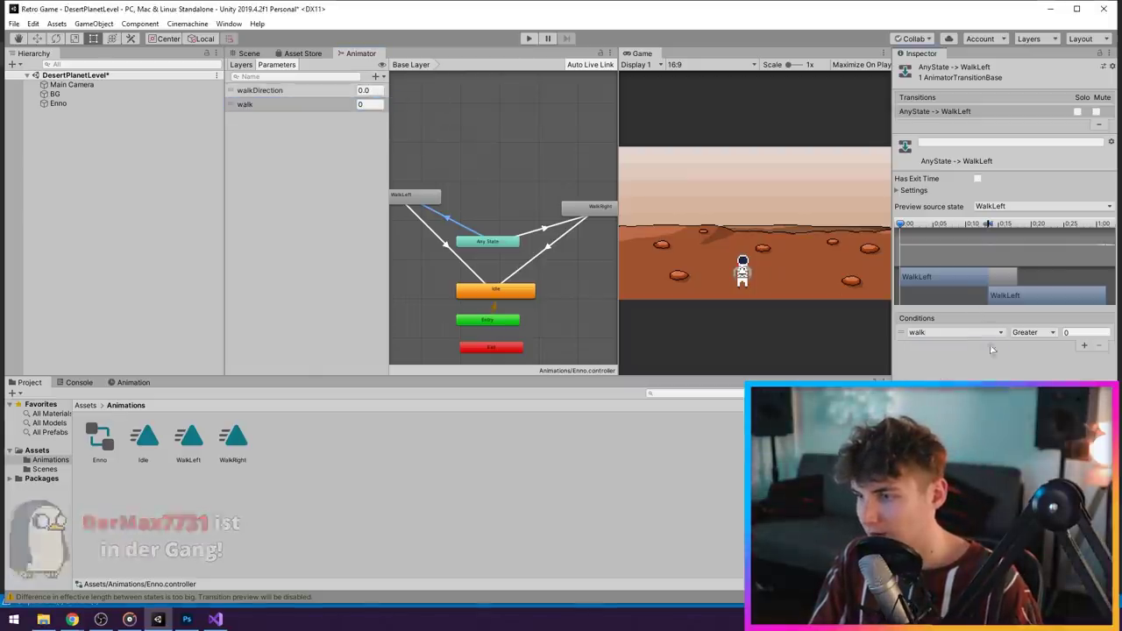
{"action": "left_click", "coordinate": [1039, 333]}
{"action": "left_click", "coordinate": [1019, 343]}
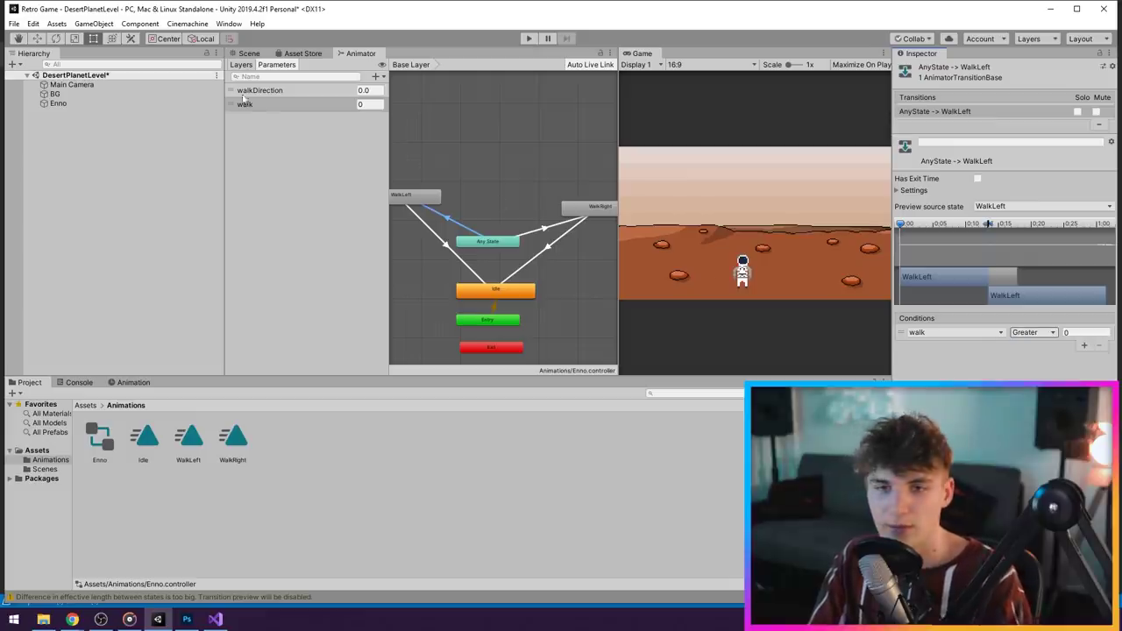
{"action": "left_click", "coordinate": [1032, 333]}
{"action": "left_click", "coordinate": [1030, 334]}
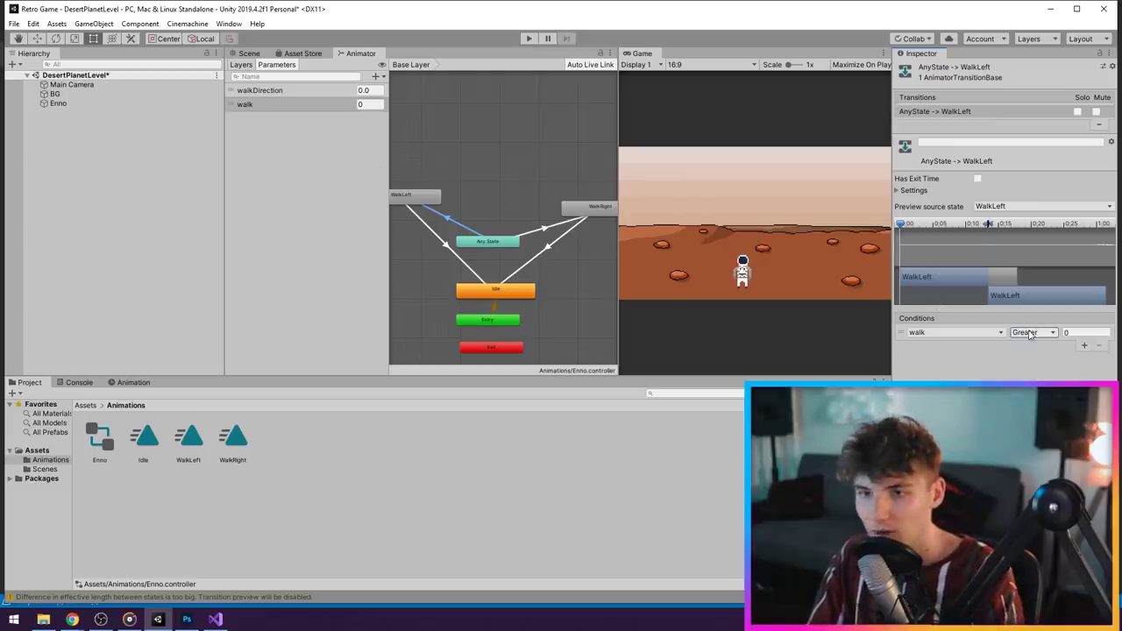
{"action": "left_click", "coordinate": [1024, 333]}
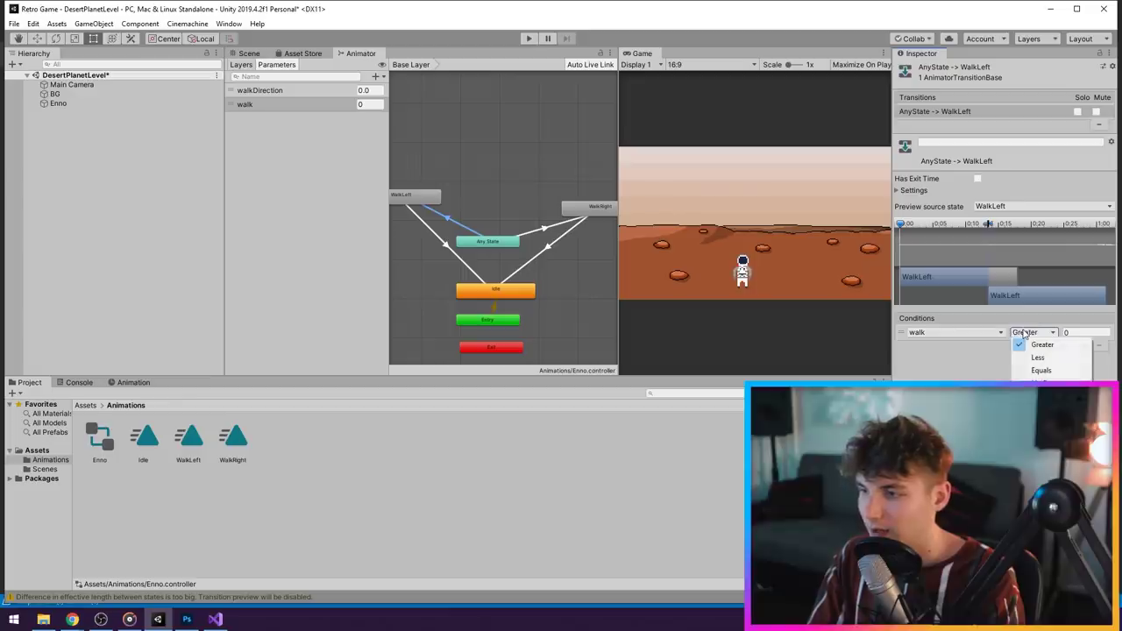
{"action": "left_click", "coordinate": [1075, 332]}
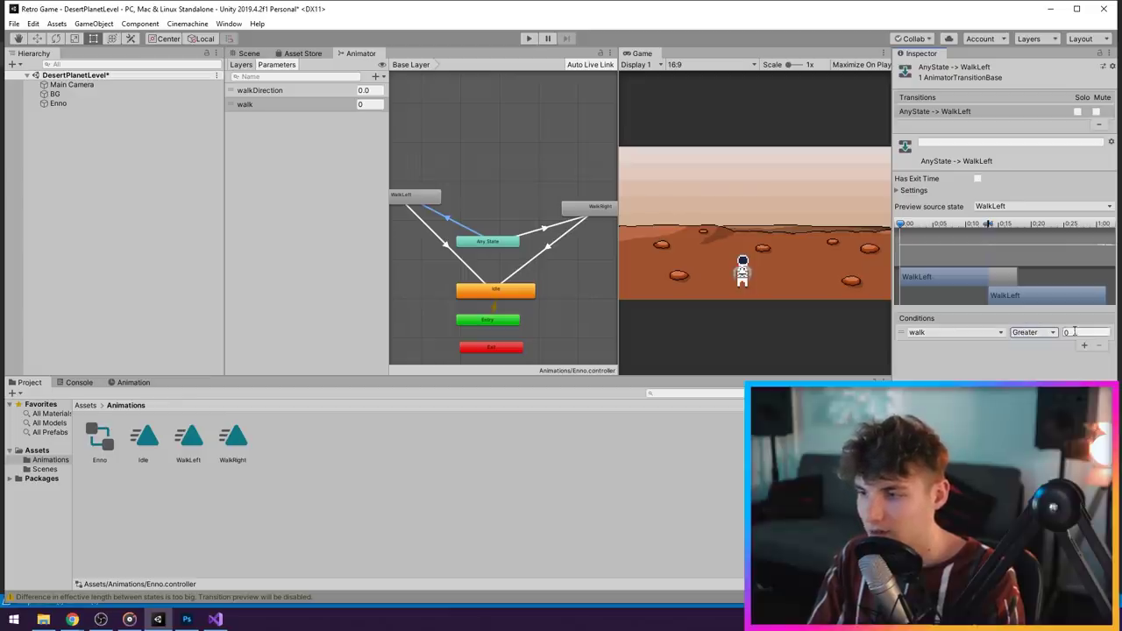
{"action": "left_click", "coordinate": [536, 231]}
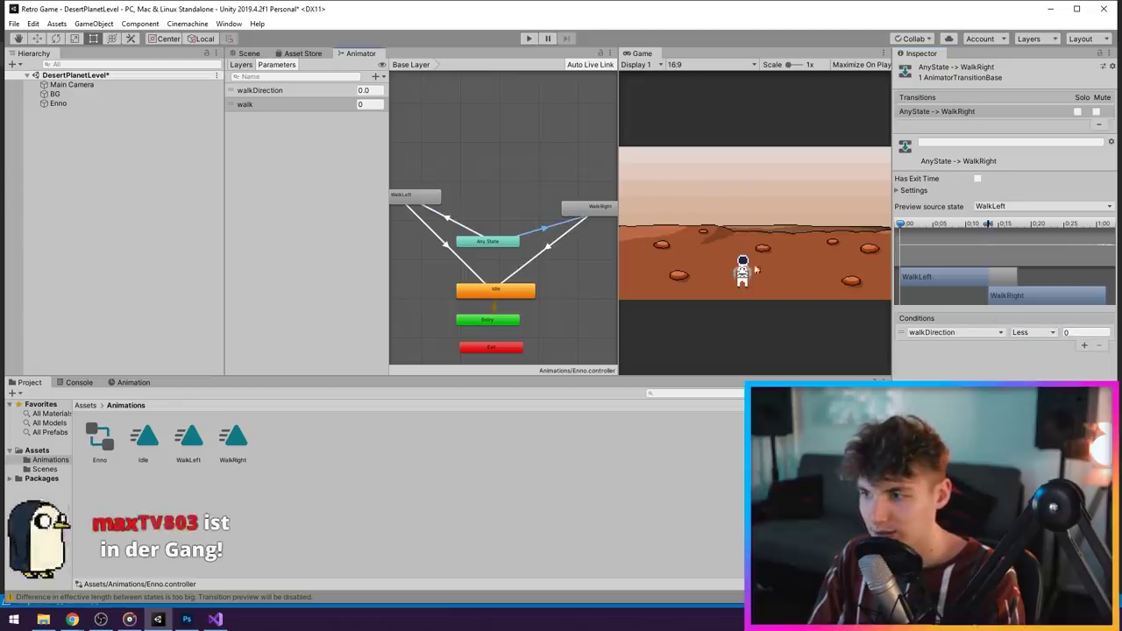
{"action": "left_click", "coordinate": [970, 332]}
{"action": "left_click", "coordinate": [929, 371]}
{"action": "left_click", "coordinate": [1074, 333]}
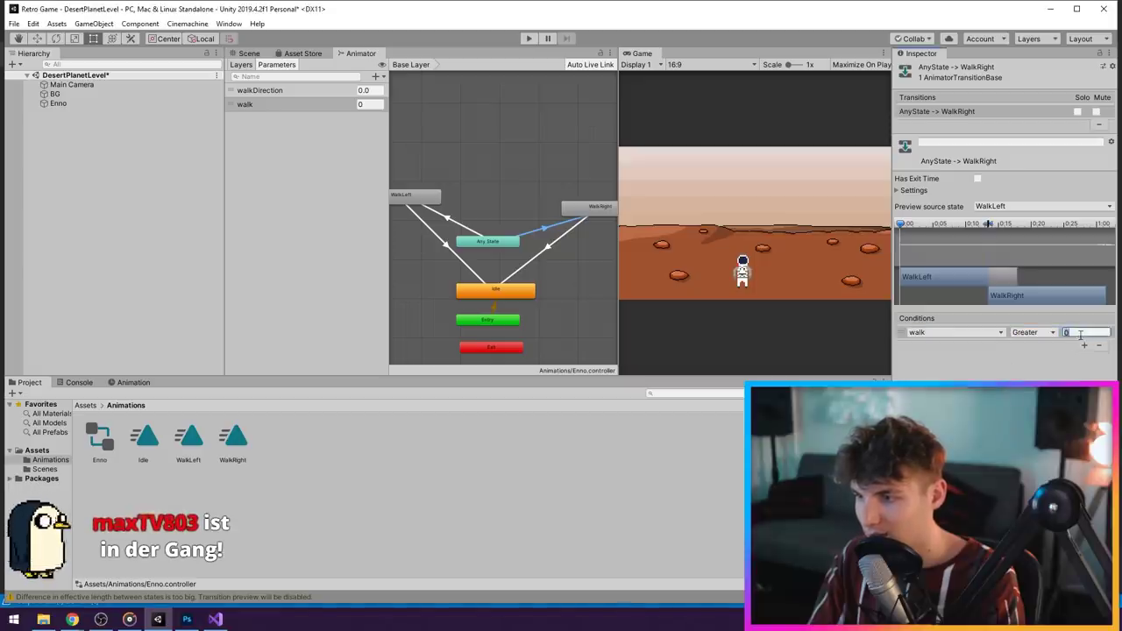
Change the WalkLeft-to-Idle and WalkRight-to-Idle transition conditions to use walk
{"action": "left_click", "coordinate": [434, 234]}
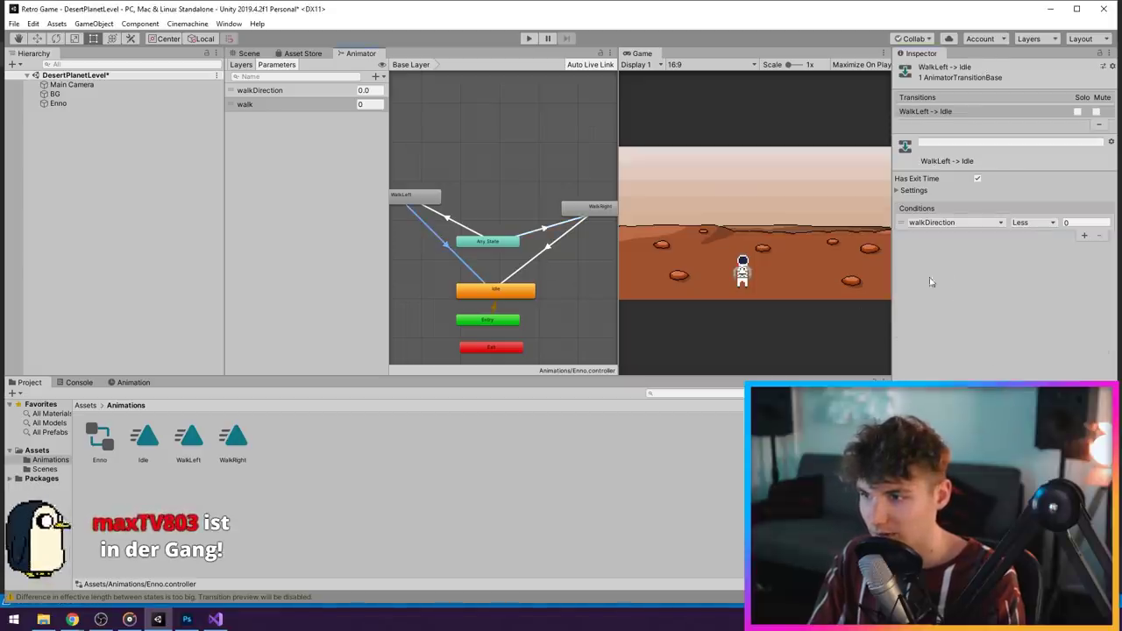
{"action": "left_click", "coordinate": [1032, 224]}
{"action": "left_click", "coordinate": [1027, 234]}
{"action": "left_click", "coordinate": [954, 222]}
{"action": "left_click", "coordinate": [955, 261]}
{"action": "left_click", "coordinate": [1032, 222]}
{"action": "left_click", "coordinate": [1047, 230]}
{"action": "left_click", "coordinate": [545, 248]}
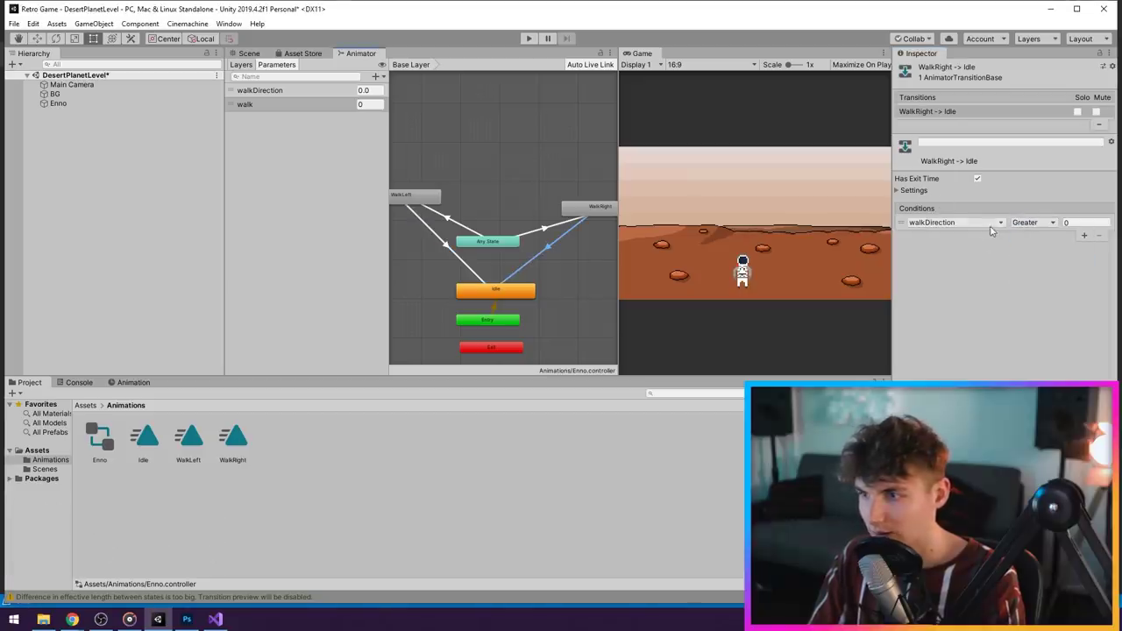
{"action": "left_click", "coordinate": [1030, 222]}
{"action": "left_click", "coordinate": [964, 224]}
{"action": "key", "text": "alt+Tab"}
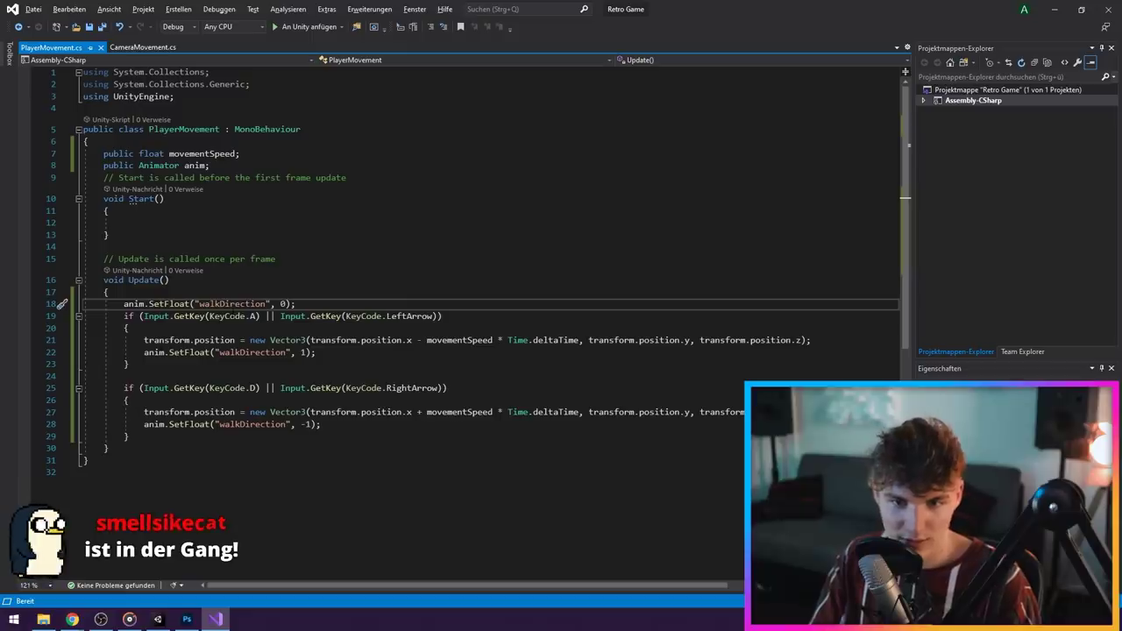
Turn the reset line at the top of Update into anim.SetInteger("walk", 0)
{"action": "key", "text": "BackSpace"}
{"action": "key", "text": "BackSpace"}
{"action": "key", "text": "BackSpace"}
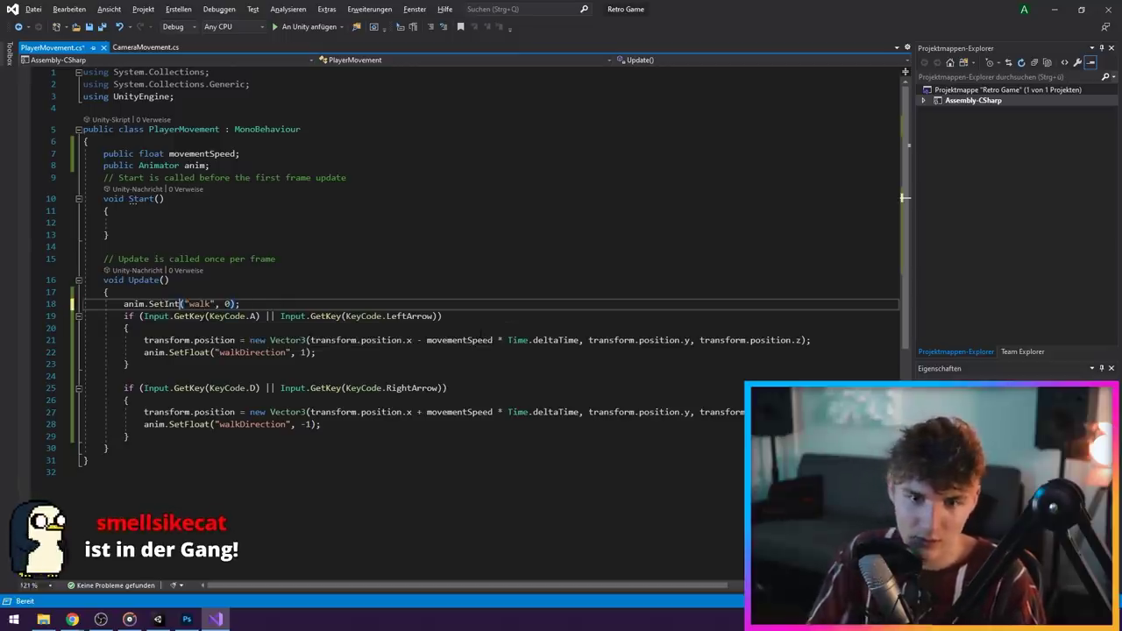
{"action": "key", "text": "BackSpace"}
{"action": "key", "text": "BackSpace"}
{"action": "key", "text": "BackSpace"}
{"action": "type", "text": "Int"}
{"action": "key", "text": "End"}
{"action": "key", "text": "Return"}
{"action": "type", "text": "anim.set"}
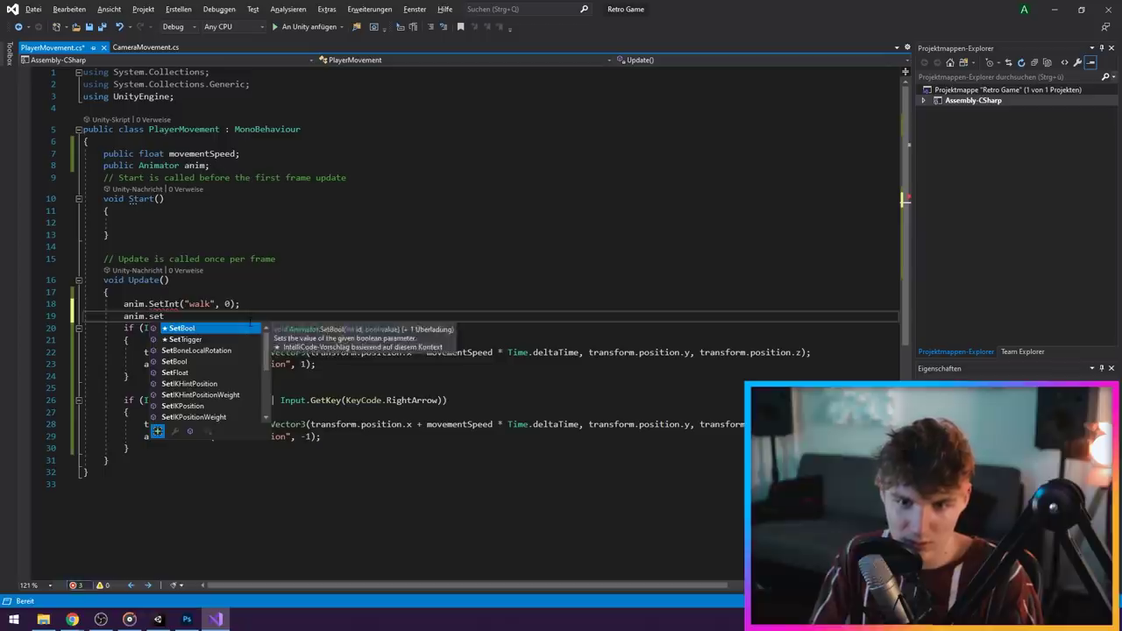
{"action": "key", "text": "shift+Home"}
Make the left-move call set walk to 1 and the right-move call -1, then save
{"action": "type", "text": "anim.SetInteger(\"walk\", 0);"}
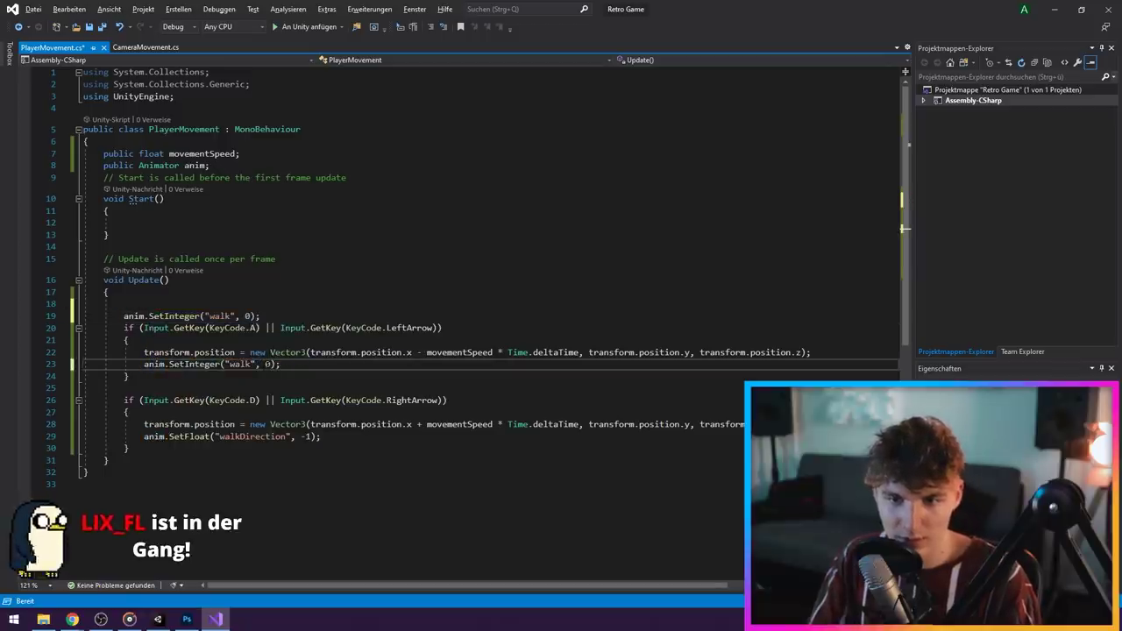
{"action": "type", "text": "1"}
{"action": "key", "text": "Down"}
{"action": "key", "text": "Down"}
{"action": "key", "text": "Down"}
{"action": "key", "text": "End"}
{"action": "key", "text": "shift+Home"}
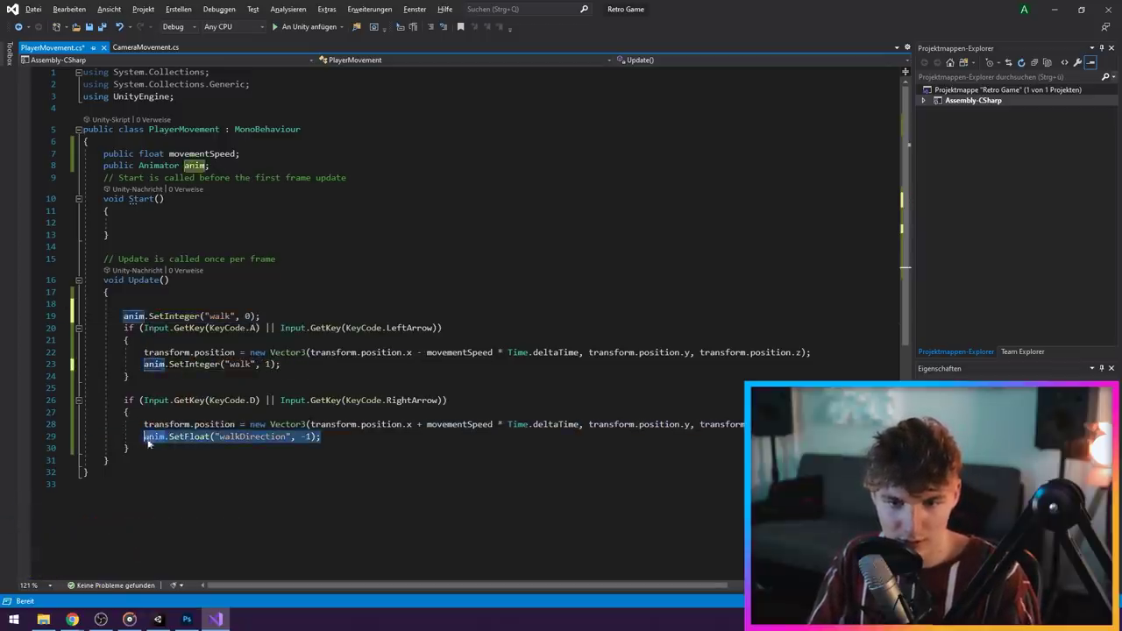
{"action": "type", "text": "anim.SetInteger(\"walk\", 0);"}
{"action": "left_click", "coordinate": [270, 437]}
{"action": "type", "text": "-1"}
{"action": "key", "text": "ctrl+s"}
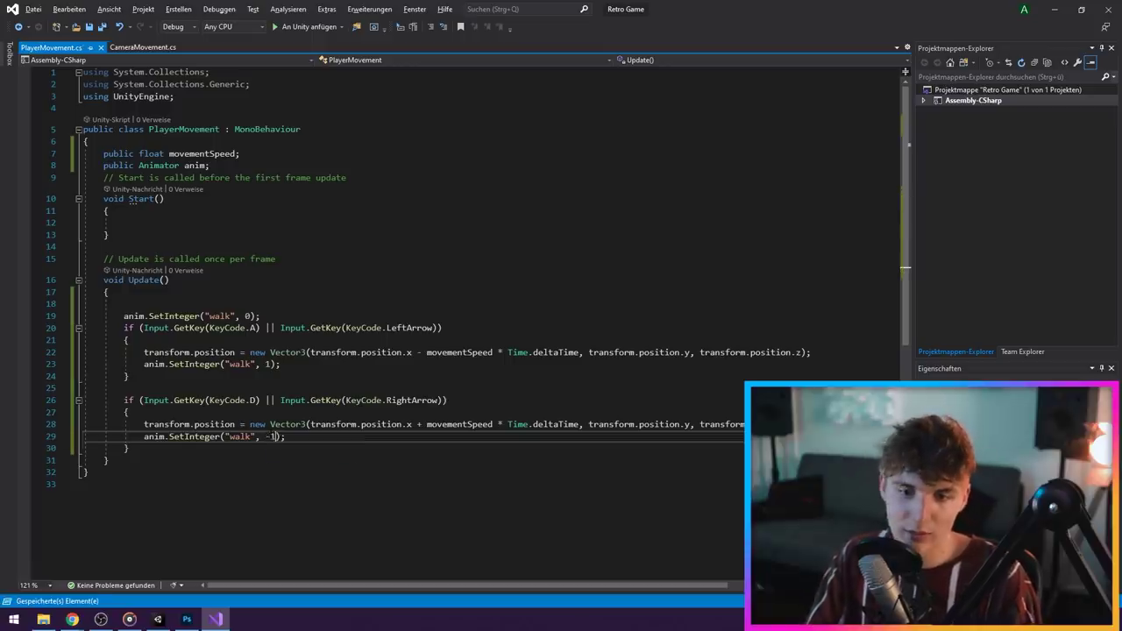
{"action": "key", "text": "Down"}
{"action": "key", "text": "alt+Tab"}
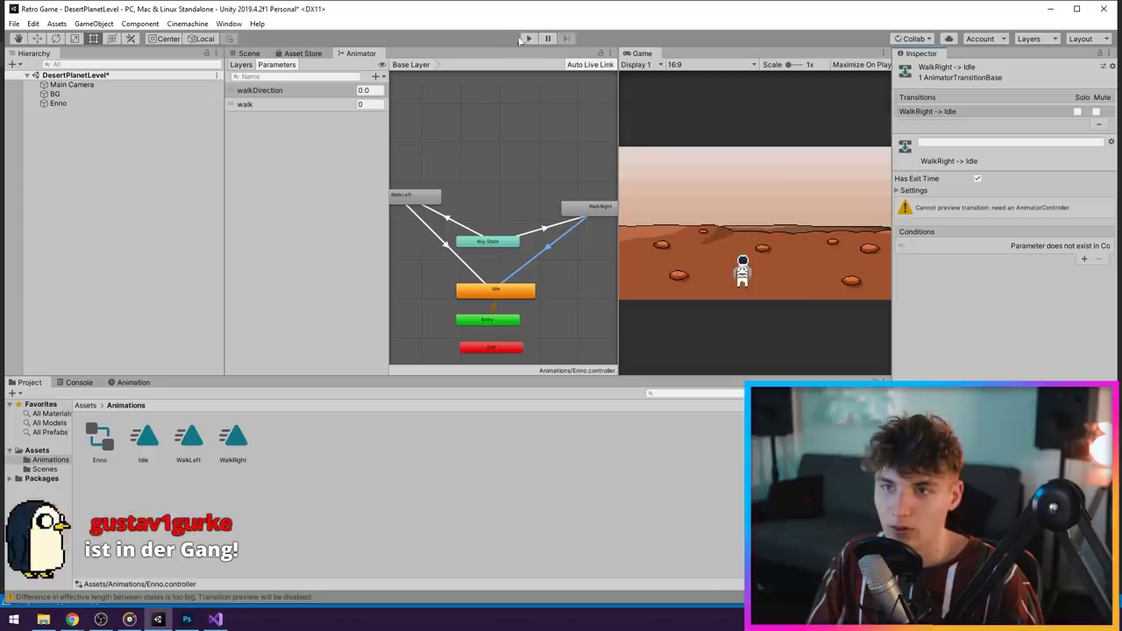
Enter Play mode and walk the astronaut left and right with the arrow keys
{"action": "left_click", "coordinate": [531, 41]}
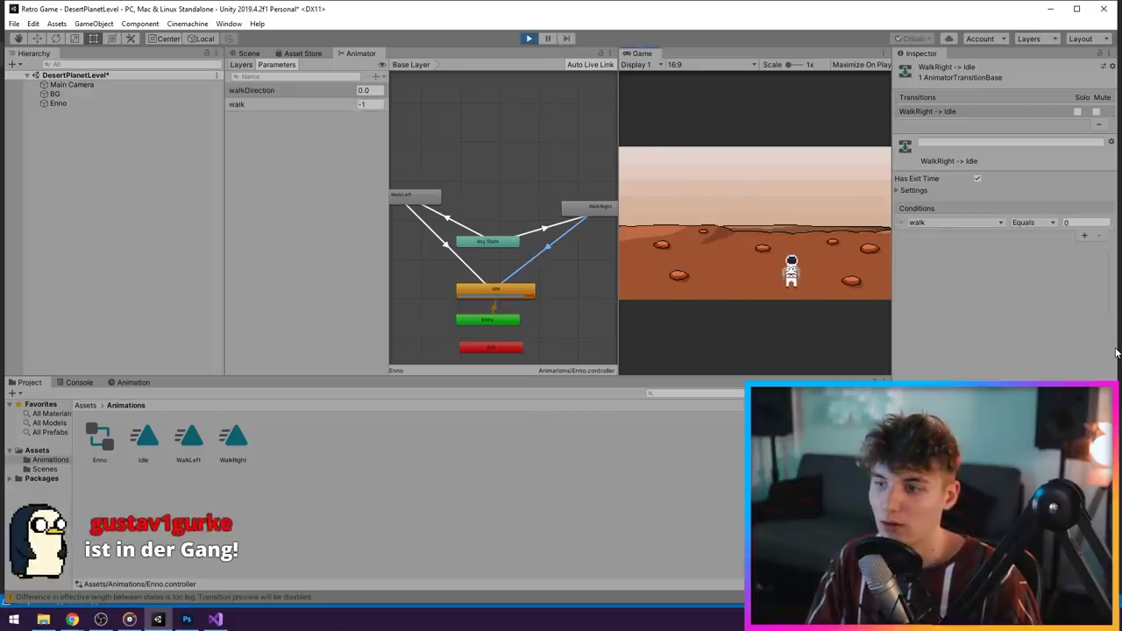
{"action": "key", "text": "Left"}
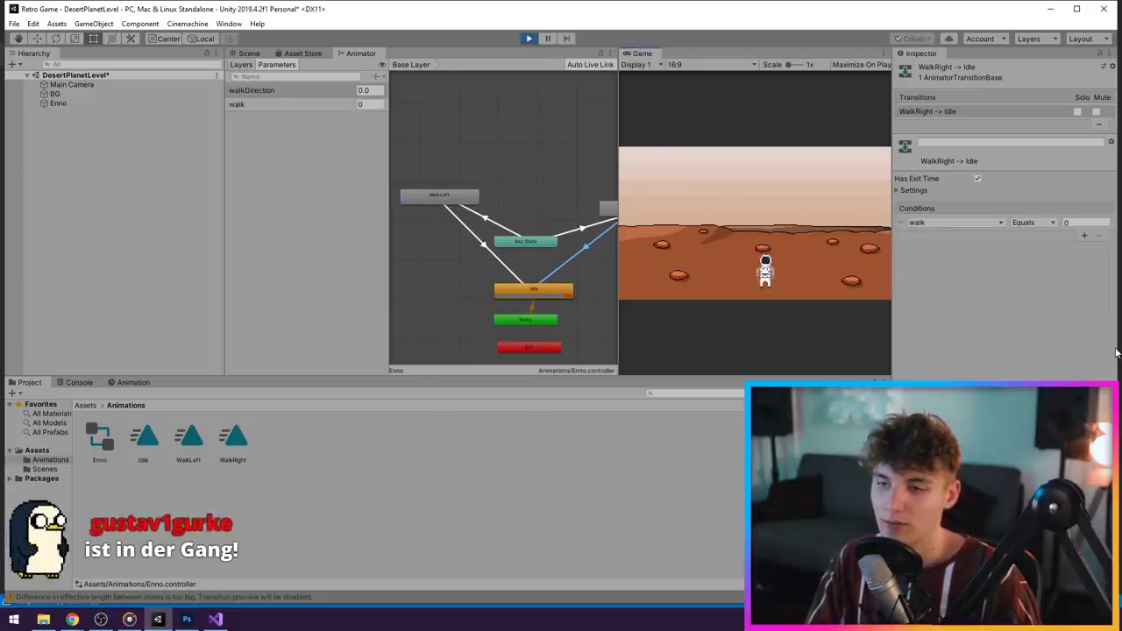
{"action": "key", "text": "Left"}
{"action": "key", "text": "Right"}
{"action": "key", "text": "Left"}
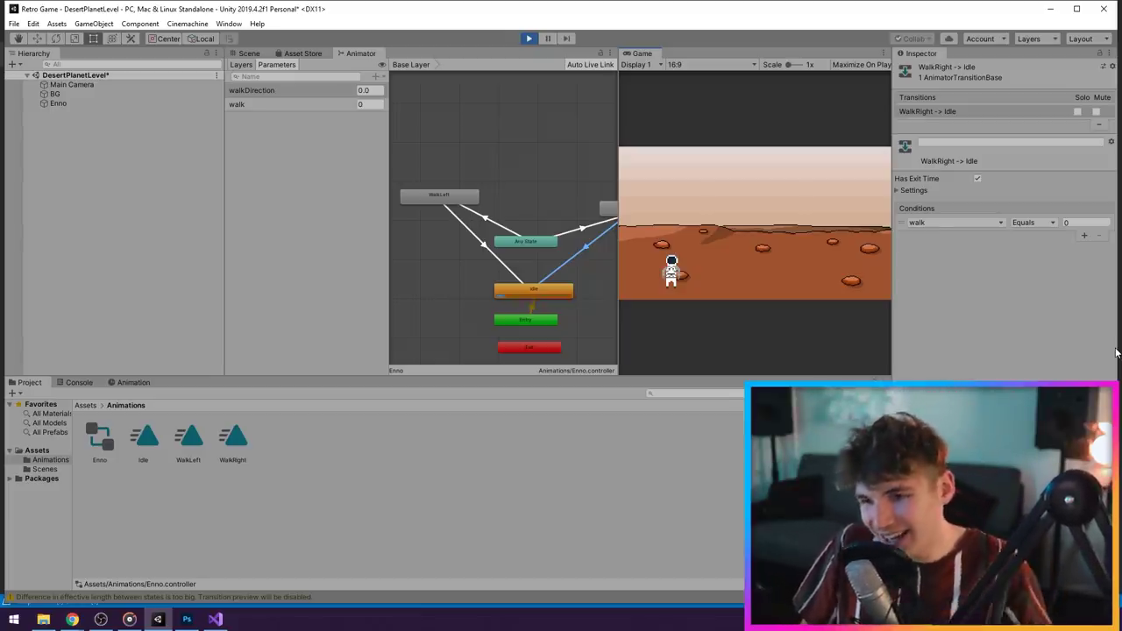
{"action": "key", "text": "Right"}
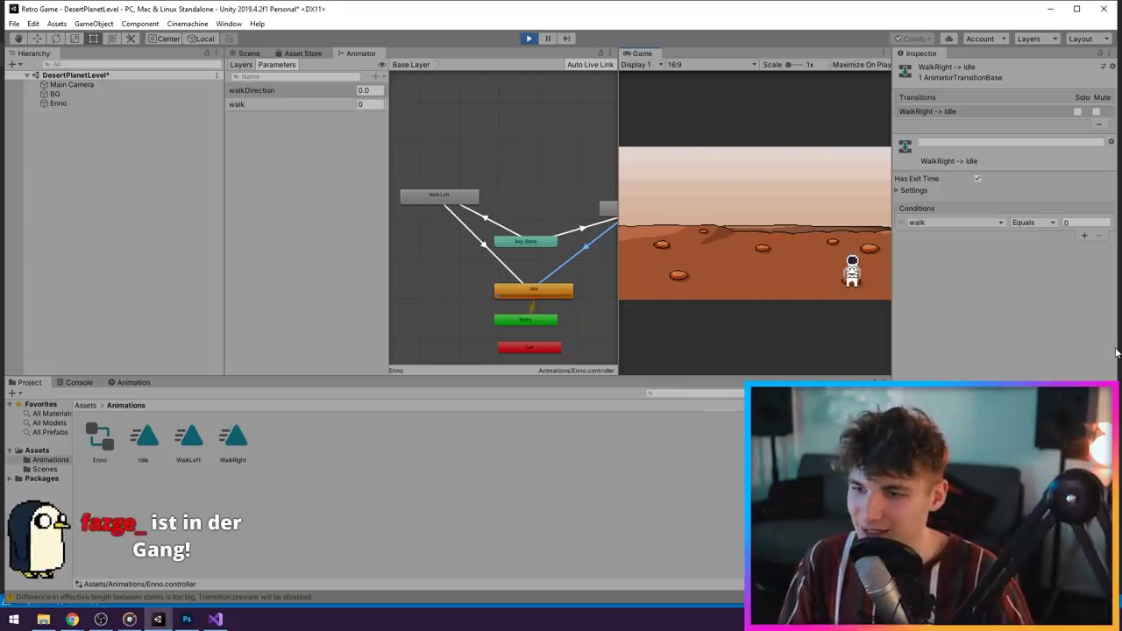
{"action": "key", "text": "Left"}
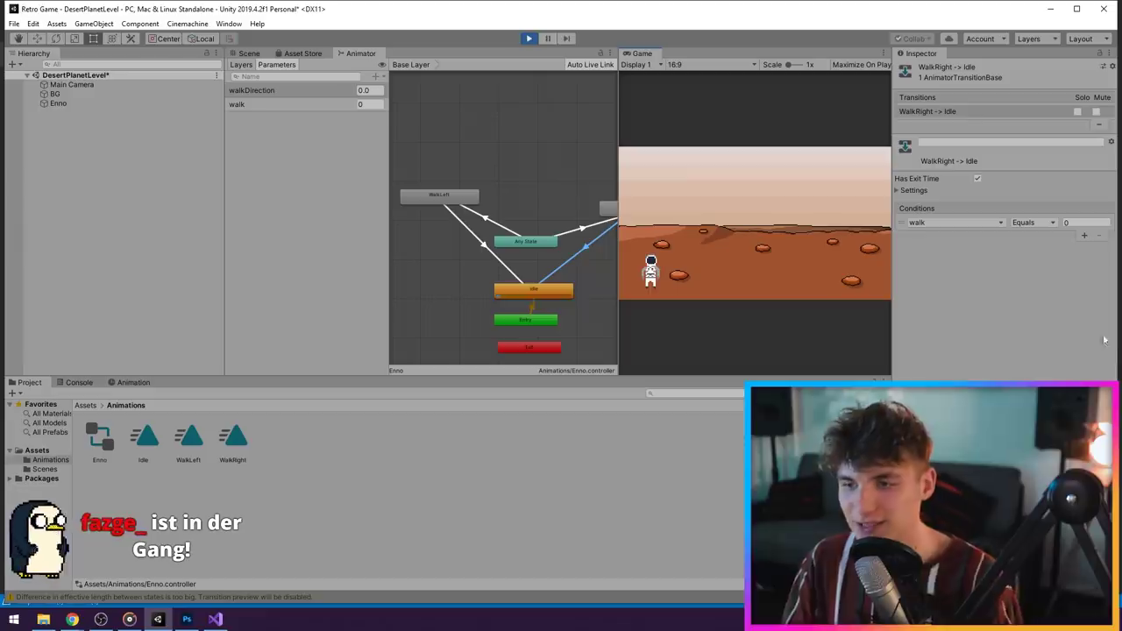
Inspect the WalkLeft state and the WalkLeft and Idle clips, walk again, then stop playing
{"action": "left_click", "coordinate": [449, 194]}
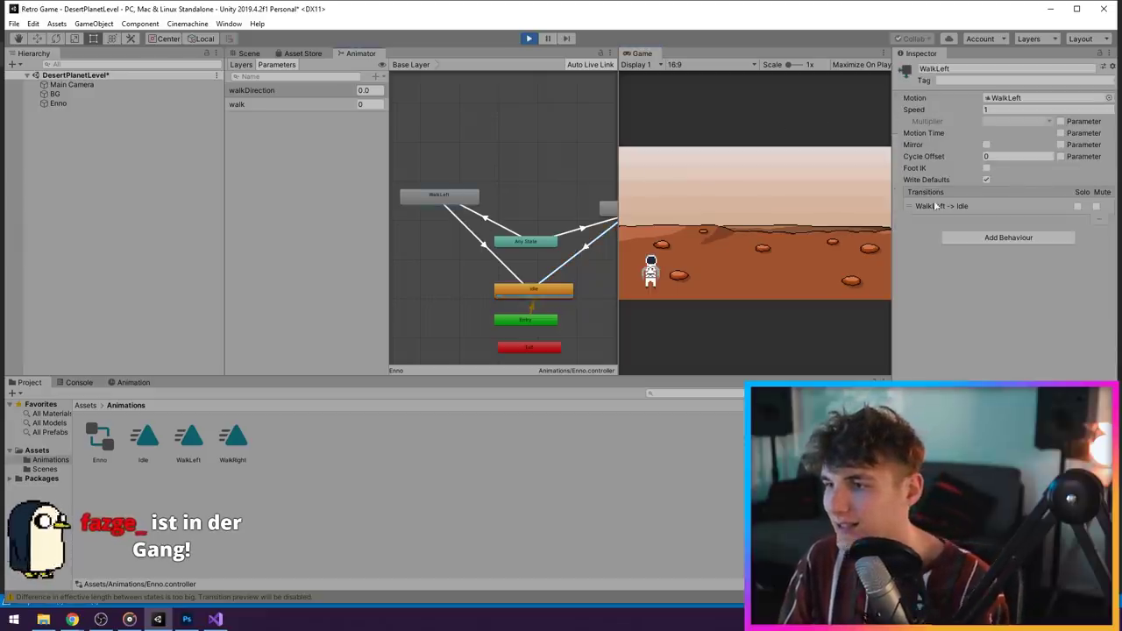
{"action": "left_click", "coordinate": [192, 442]}
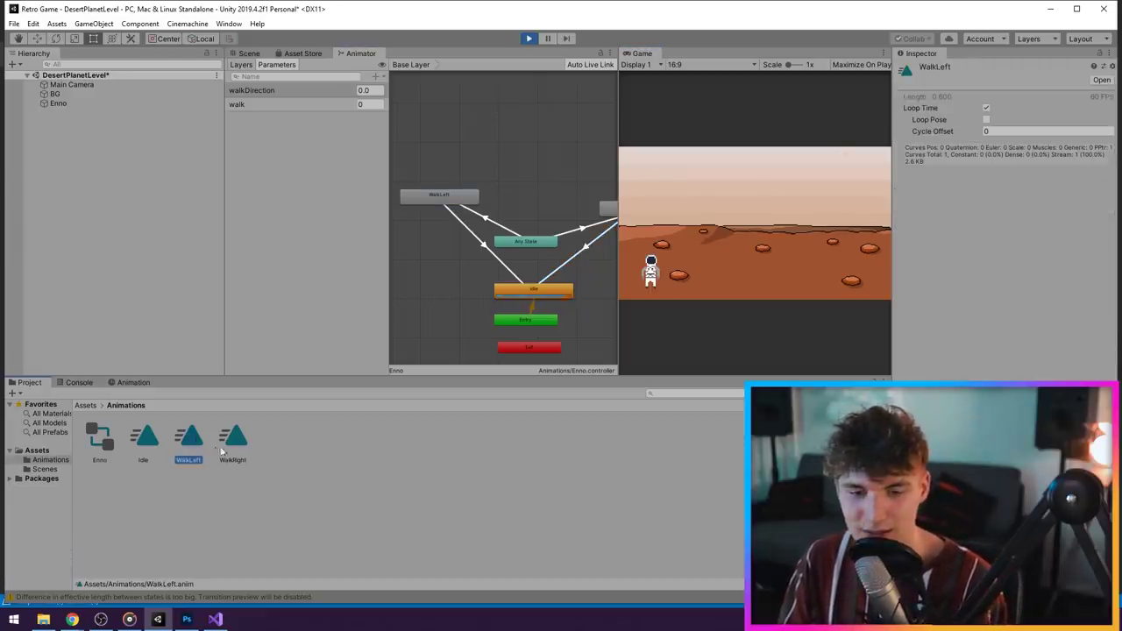
{"action": "left_click", "coordinate": [685, 326]}
{"action": "key", "text": "Right"}
{"action": "key", "text": "Left"}
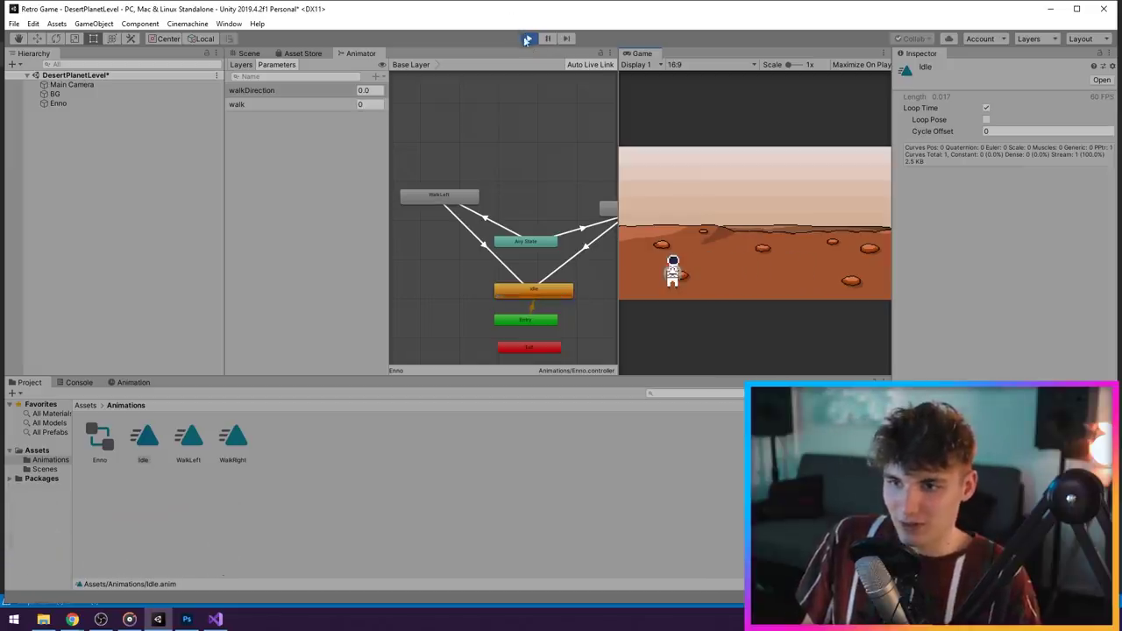
{"action": "left_click", "coordinate": [527, 40]}
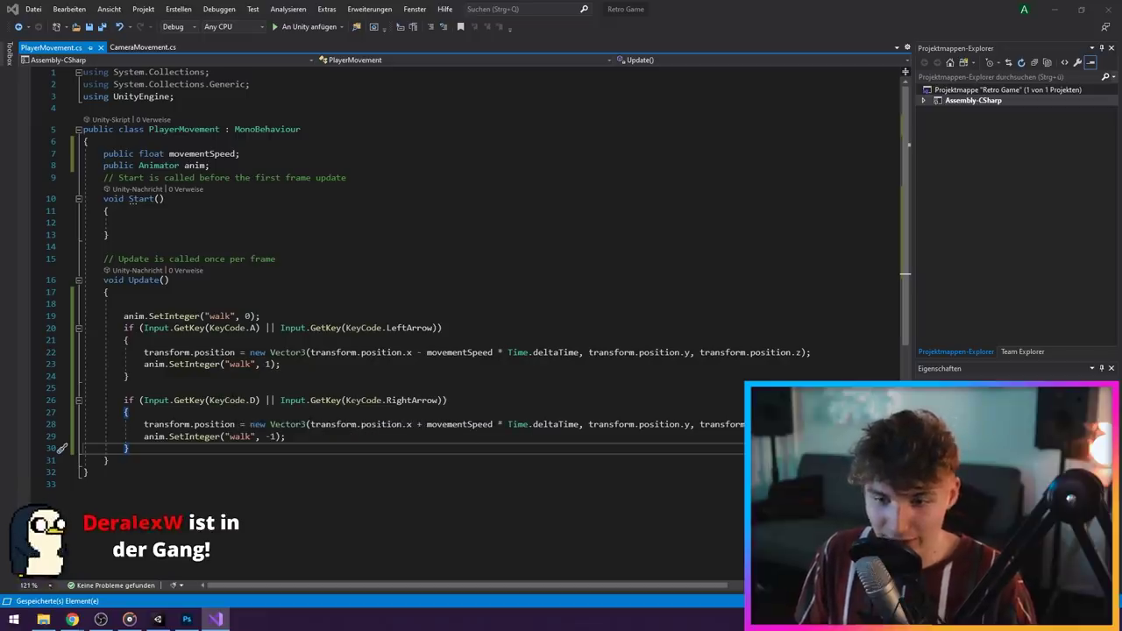
Change the walk values to 1 for right movement and -1 for left
{"action": "left_click", "coordinate": [280, 436]}
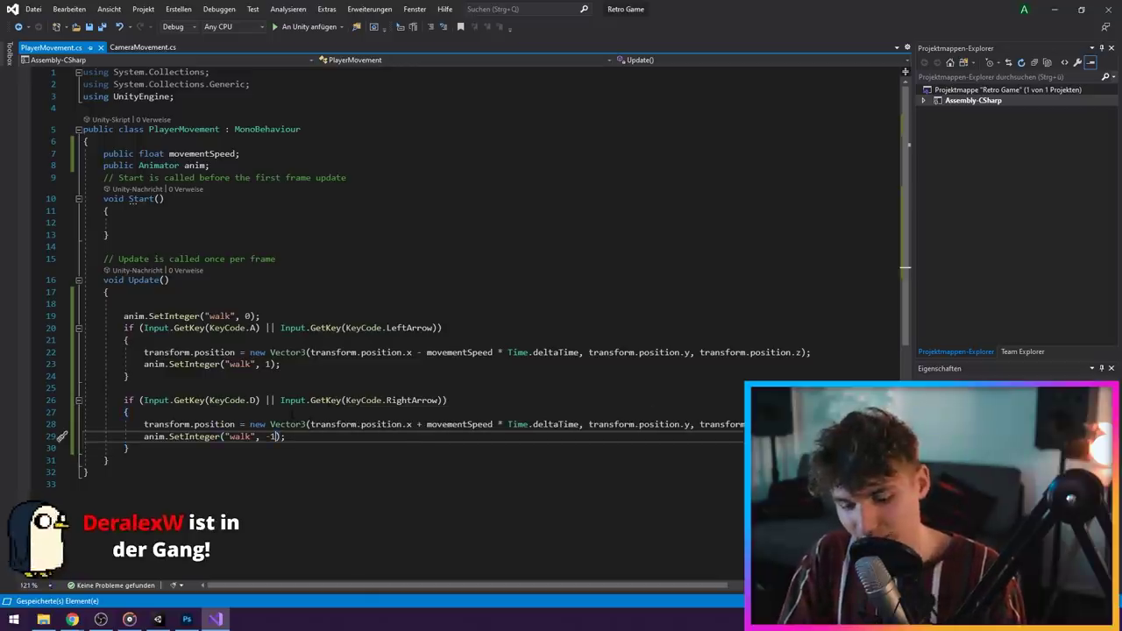
{"action": "key", "text": "BackSpace"}
{"action": "key", "text": "BackSpace"}
{"action": "type", "text": "1"}
{"action": "key", "text": "Up"}
{"action": "key", "text": "Up"}
{"action": "key", "text": "Up"}
{"action": "key", "text": "Up"}
{"action": "key", "text": "Up"}
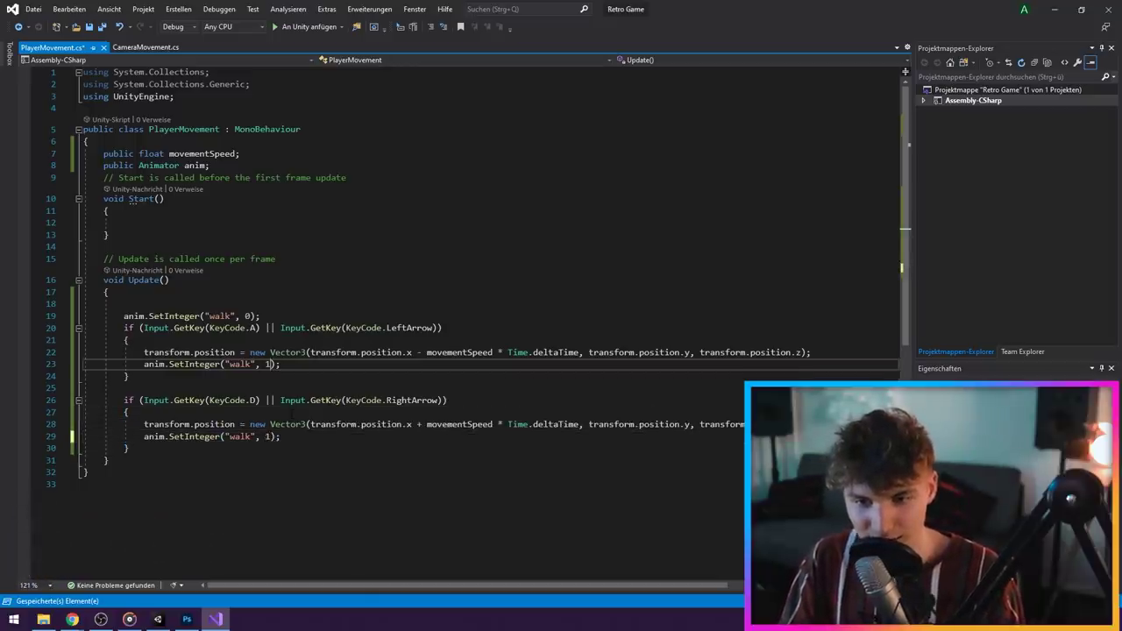
{"action": "type", "text": "-"}
Add an else { } branch after the left-key check and return to Unity
{"action": "key", "text": "Return"}
{"action": "type", "text": "else"}
{"action": "key", "text": "Escape"}
{"action": "type", "text": "{"}
{"action": "key", "text": "Return"}
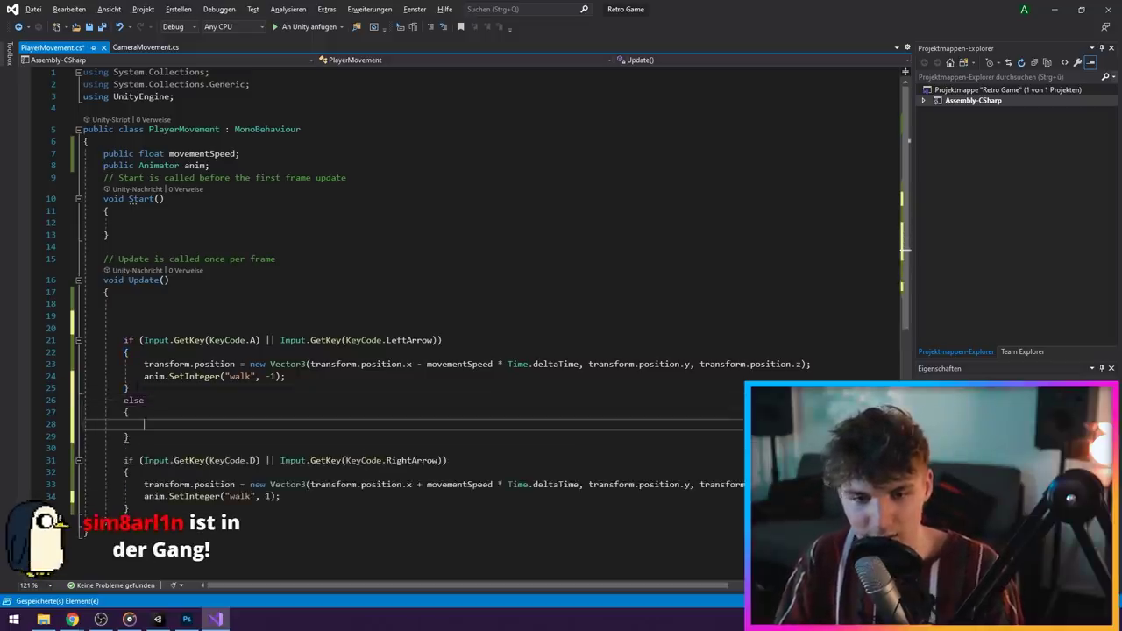
{"action": "key", "text": "alt+Tab"}
Walk the astronaut left and right, letting it stop to check the idle animation
{"action": "key", "text": "Left"}
{"action": "key", "text": "Right"}
{"action": "key", "text": "Left"}
{"action": "key", "text": "Right"}
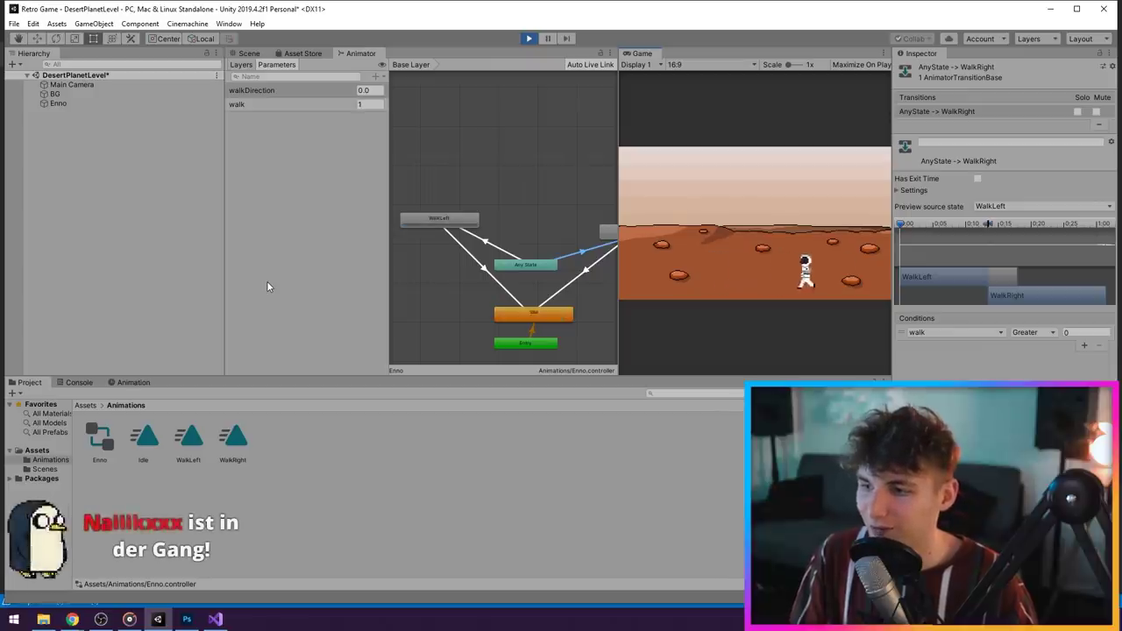
Walk the astronaut back and forth, glance at PlayerMovement, then exit Play mode with Ctrl+P
{"action": "key", "text": "Left"}
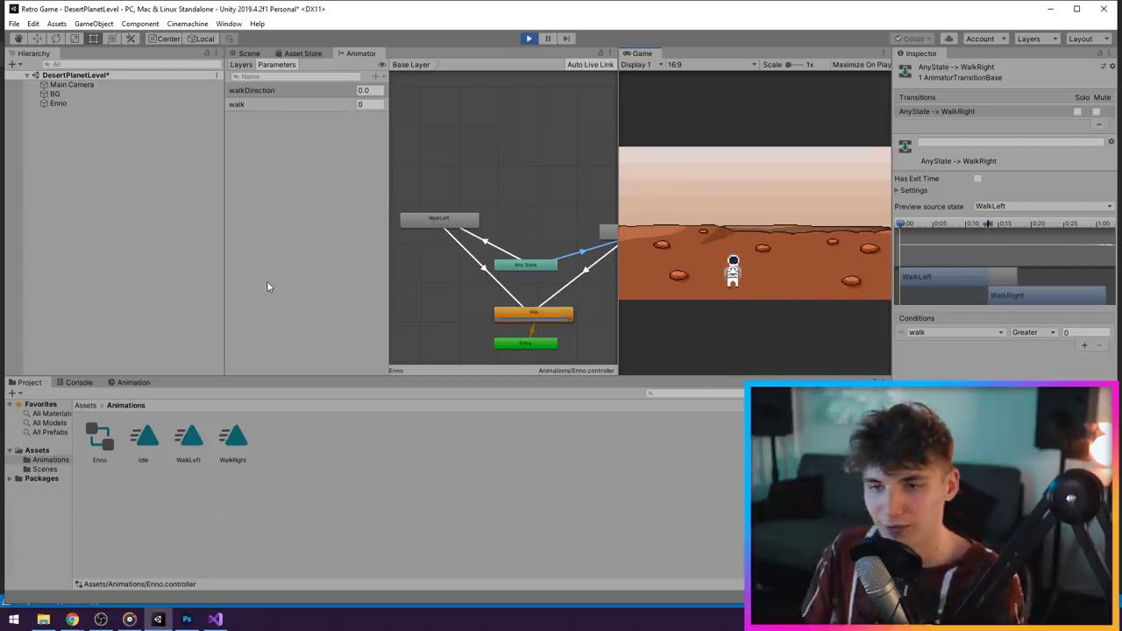
{"action": "key", "text": "Right"}
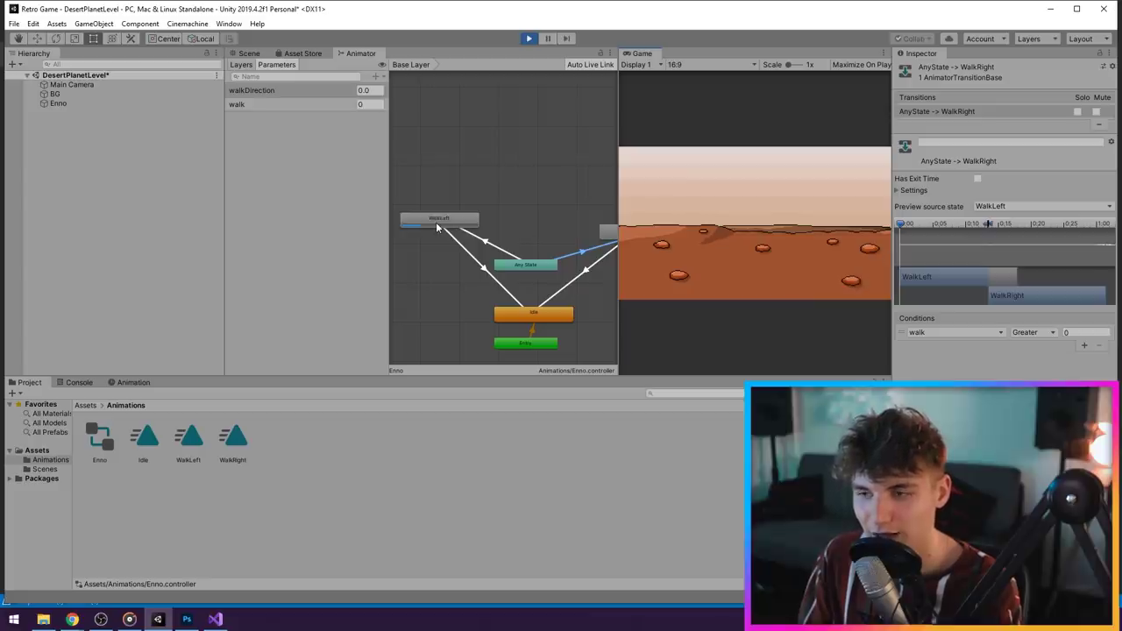
{"action": "key", "text": "Right"}
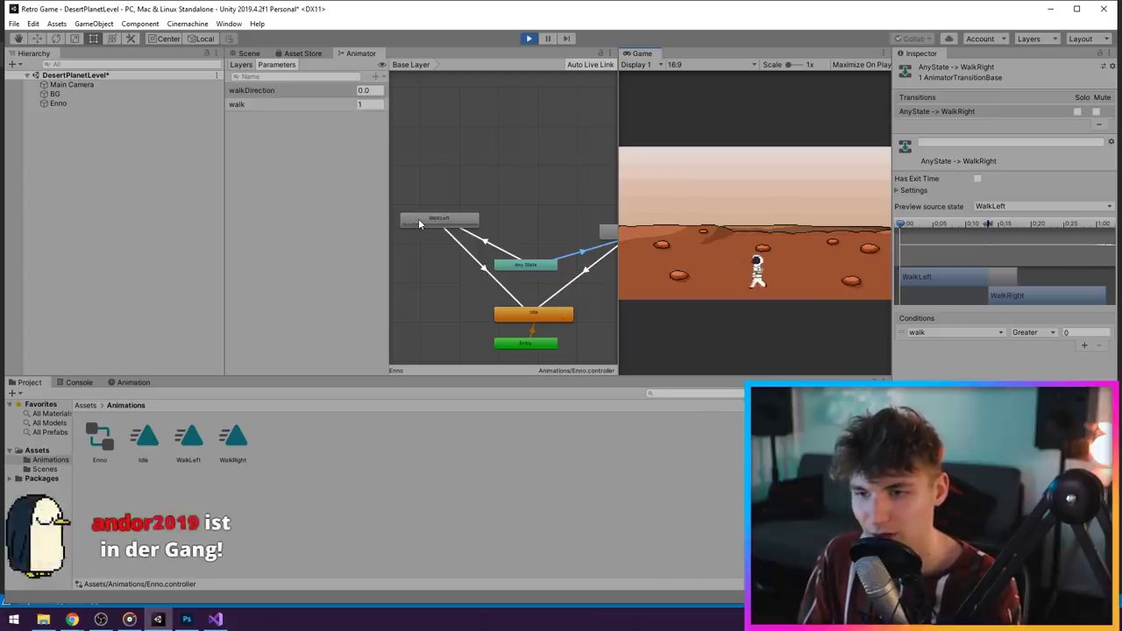
{"action": "key", "text": "Left"}
{"action": "key", "text": "Right"}
{"action": "key", "text": "Left"}
{"action": "key", "text": "Left"}
{"action": "key", "text": "Right"}
{"action": "key", "text": "alt+Tab"}
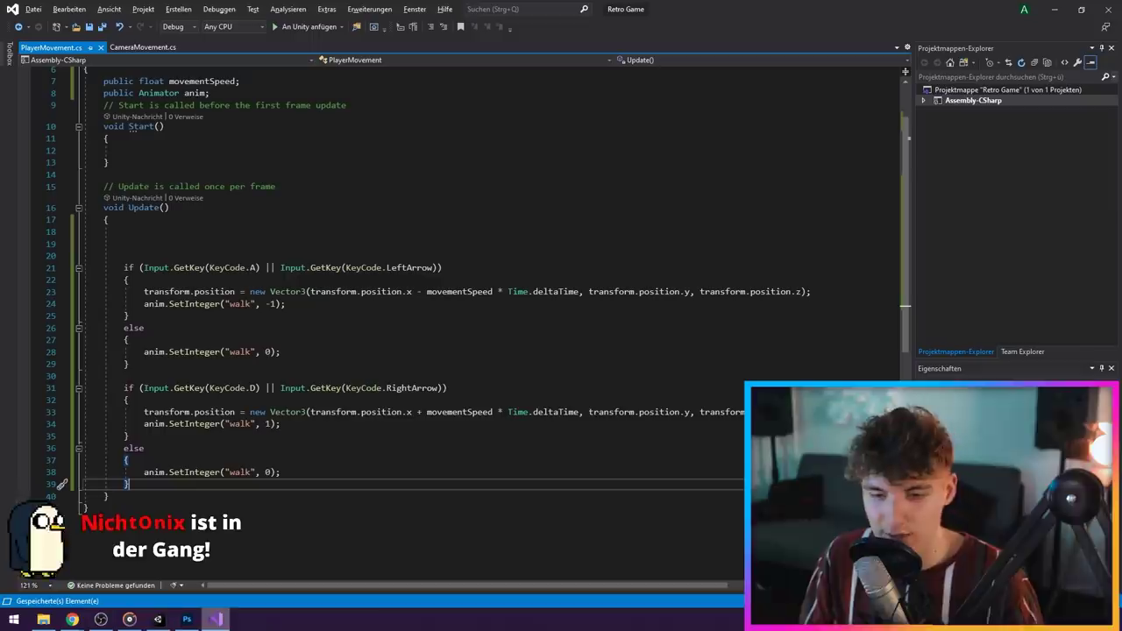
{"action": "key", "text": "alt+Tab"}
{"action": "key", "text": "Right"}
{"action": "key", "text": "ctrl+p"}
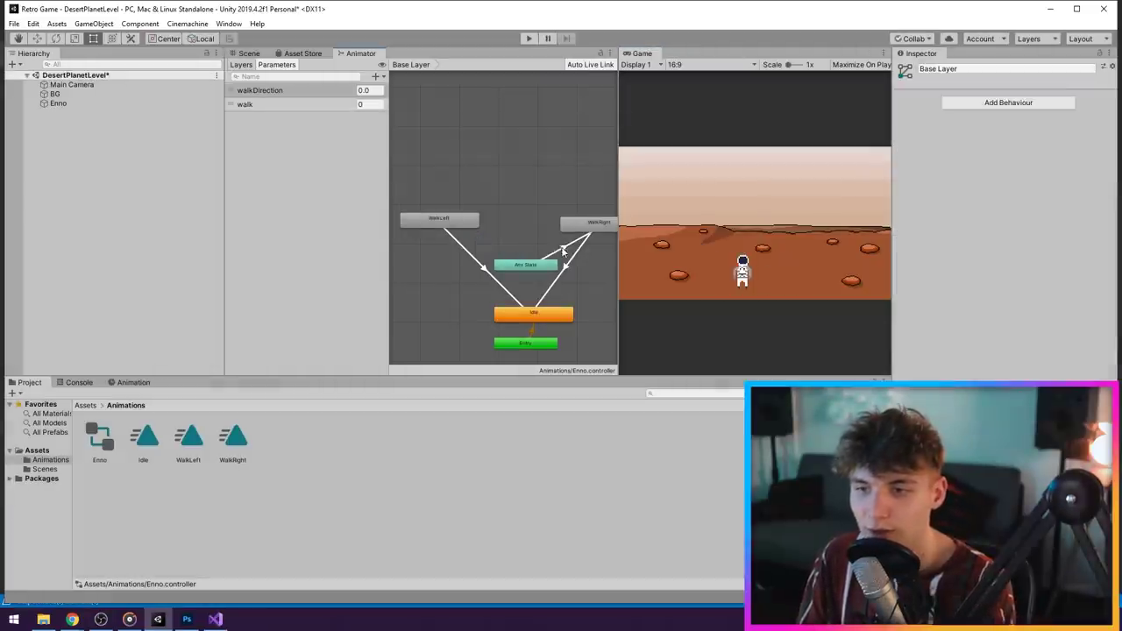
Add an Idle-to-WalkRight transition with a walk condition and 0 transition duration
{"action": "left_click_drag", "start_coordinate": [529, 264], "coordinate": [529, 163]}
{"action": "right_click", "coordinate": [530, 317]}
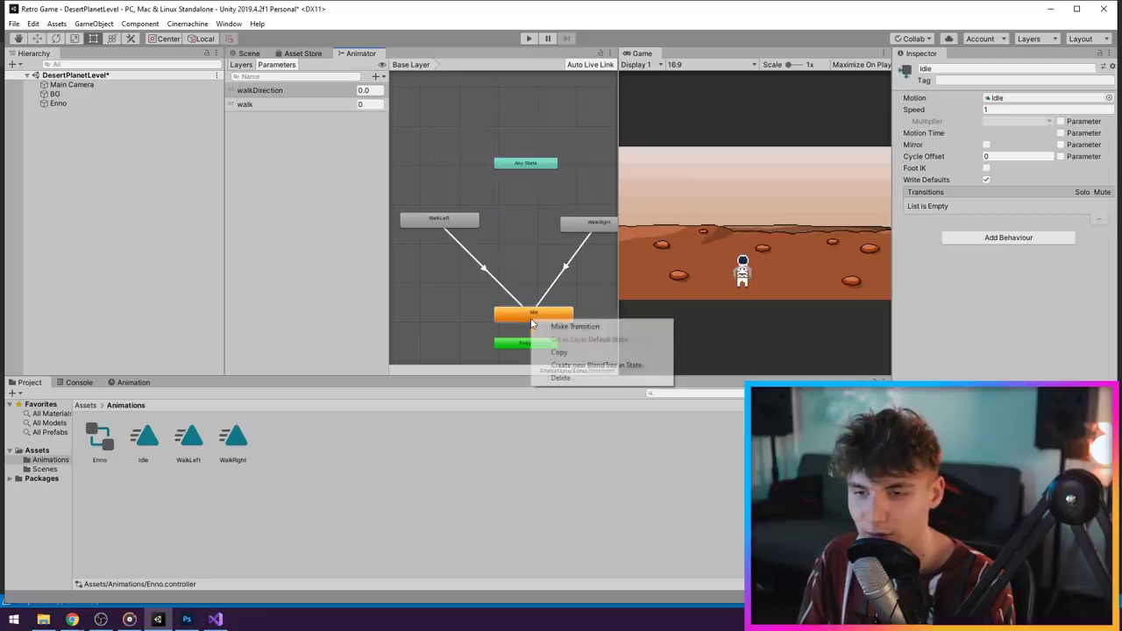
{"action": "left_click", "coordinate": [581, 326]}
{"action": "left_click", "coordinate": [586, 228]}
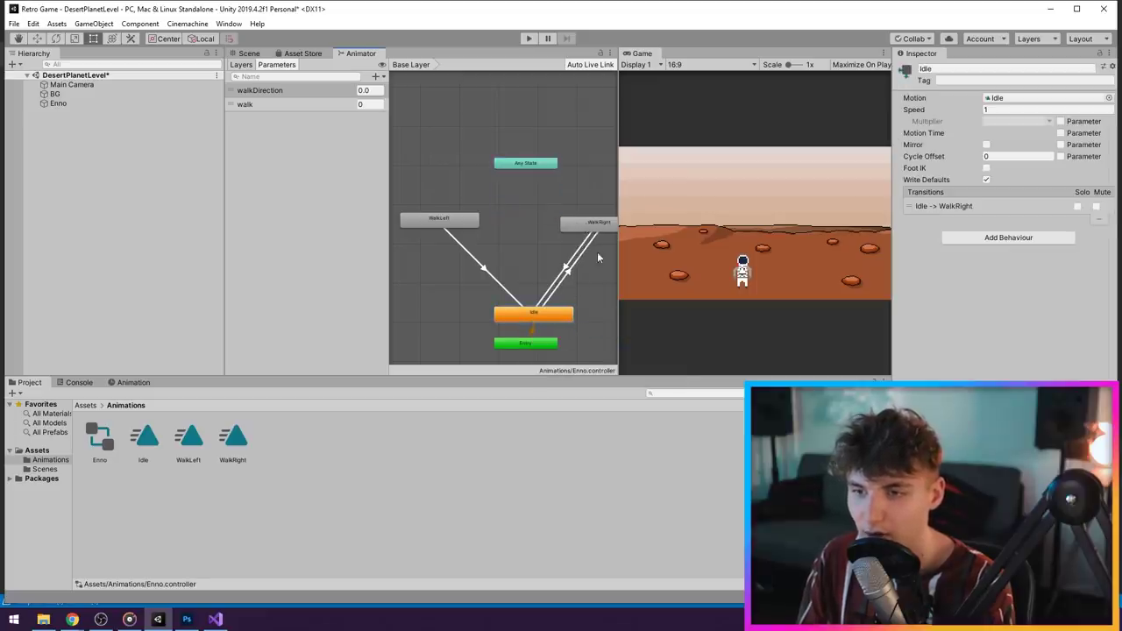
{"action": "left_click", "coordinate": [579, 258]}
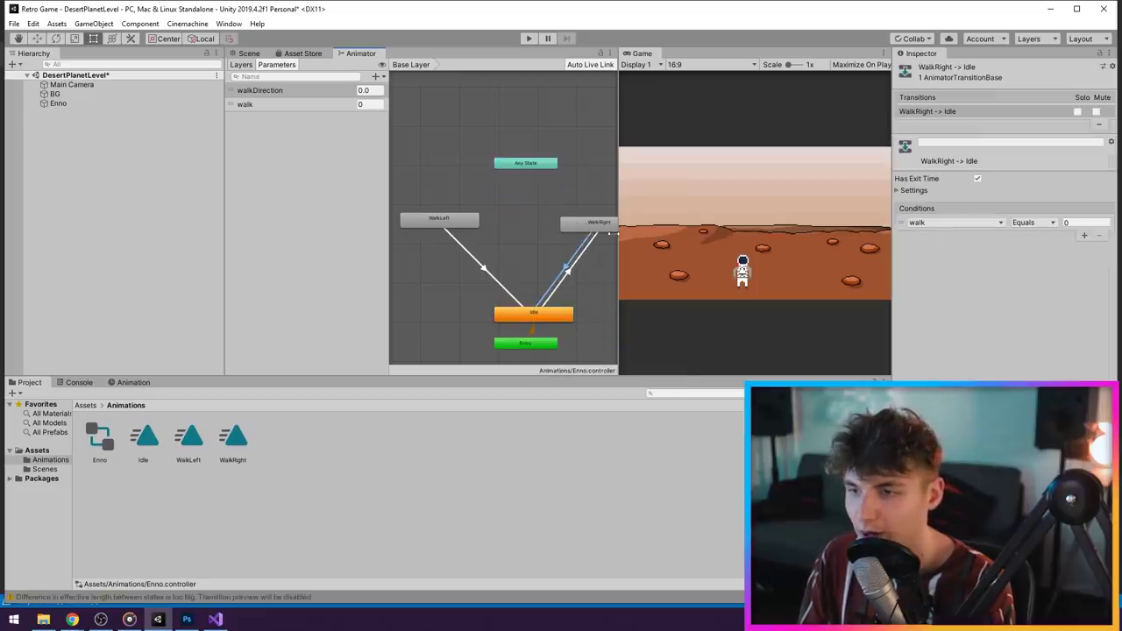
{"action": "left_click", "coordinate": [582, 263]}
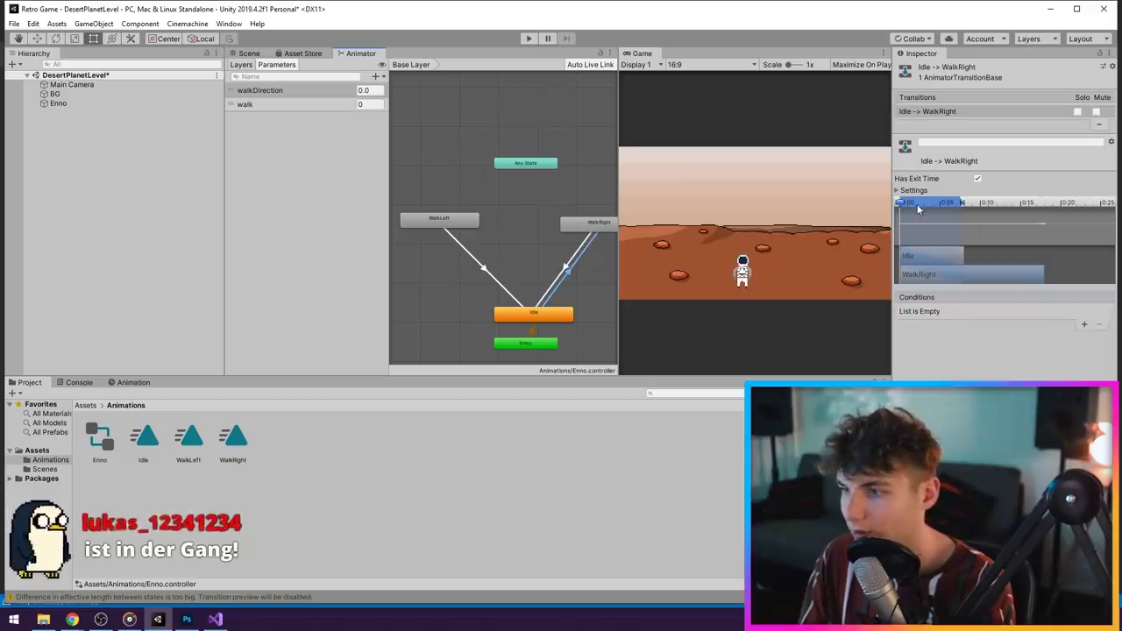
{"action": "left_click", "coordinate": [1084, 324]}
{"action": "left_click", "coordinate": [954, 311]}
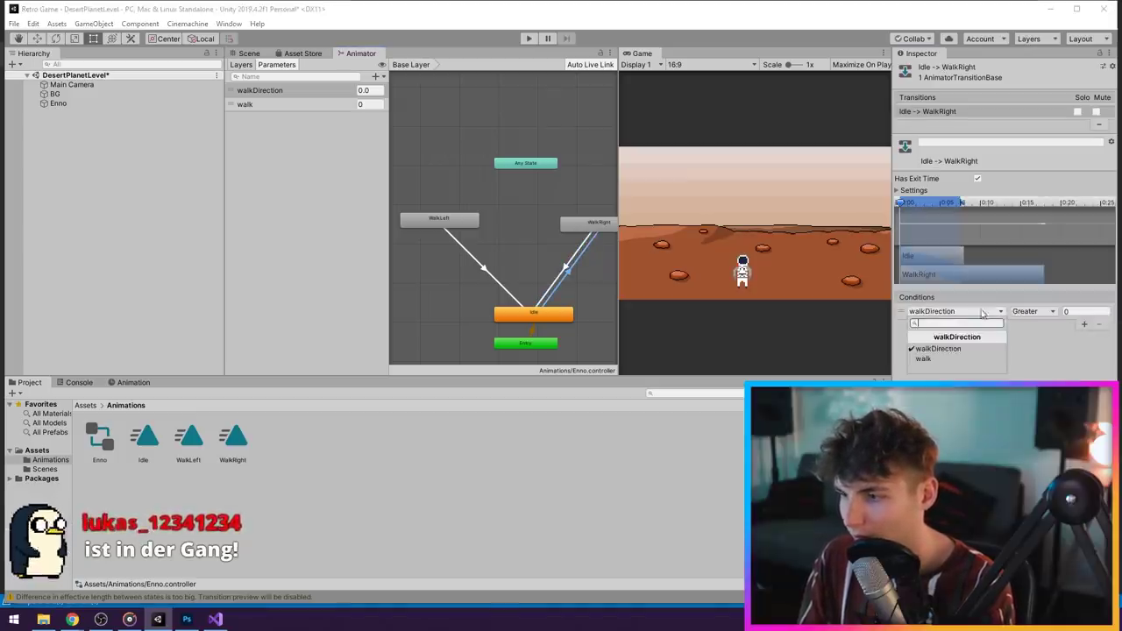
{"action": "left_click", "coordinate": [929, 356]}
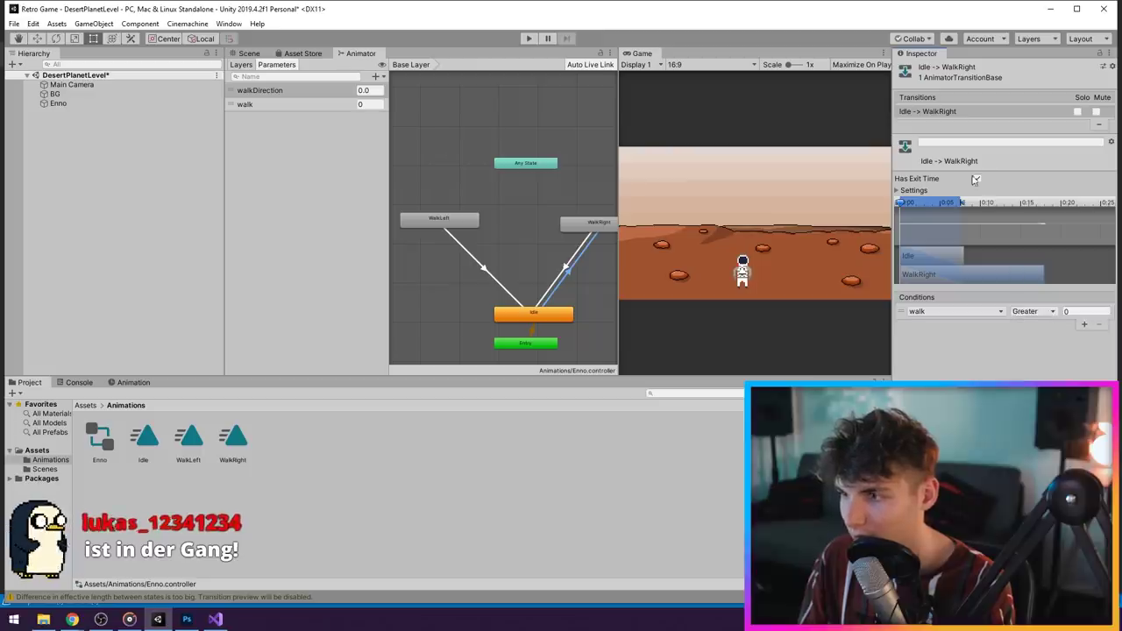
{"action": "left_click", "coordinate": [913, 191]}
{"action": "left_click", "coordinate": [918, 227]}
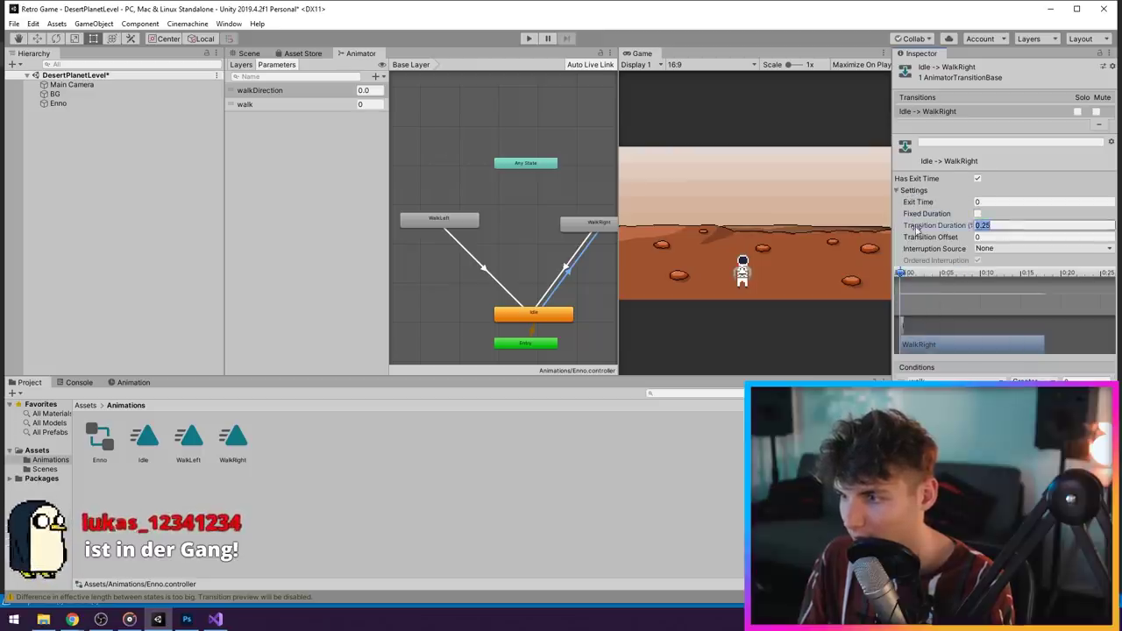
{"action": "type", "text": "0"}
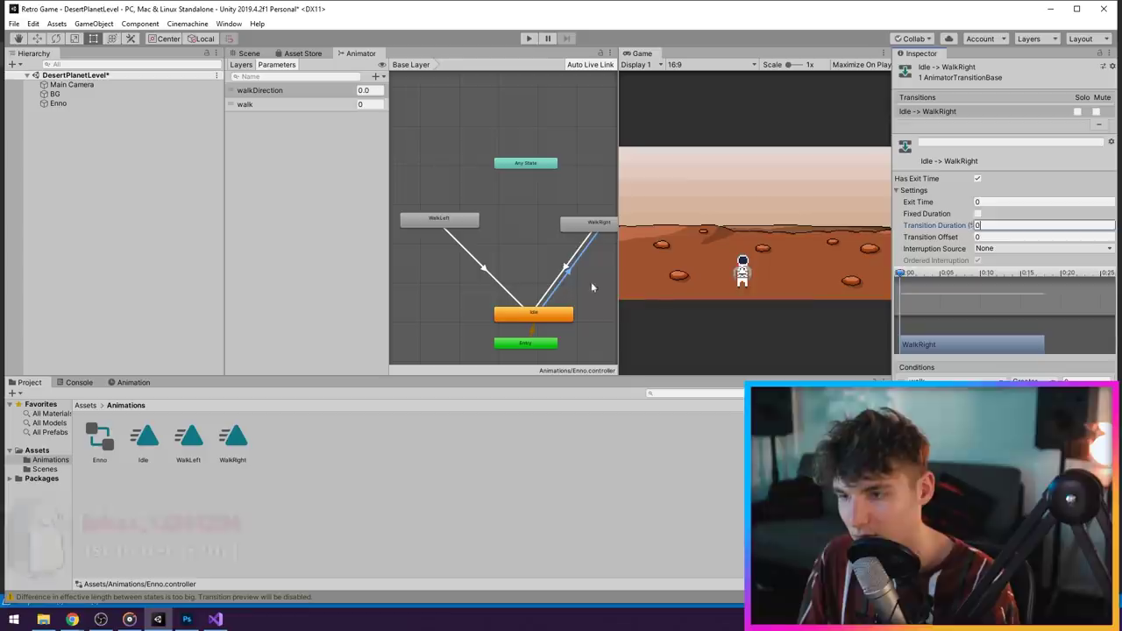
{"action": "left_click", "coordinate": [517, 267]}
Create a second transition from Idle to WalkLeft and select it
{"action": "left_click", "coordinate": [526, 314]}
{"action": "right_click", "coordinate": [519, 312]}
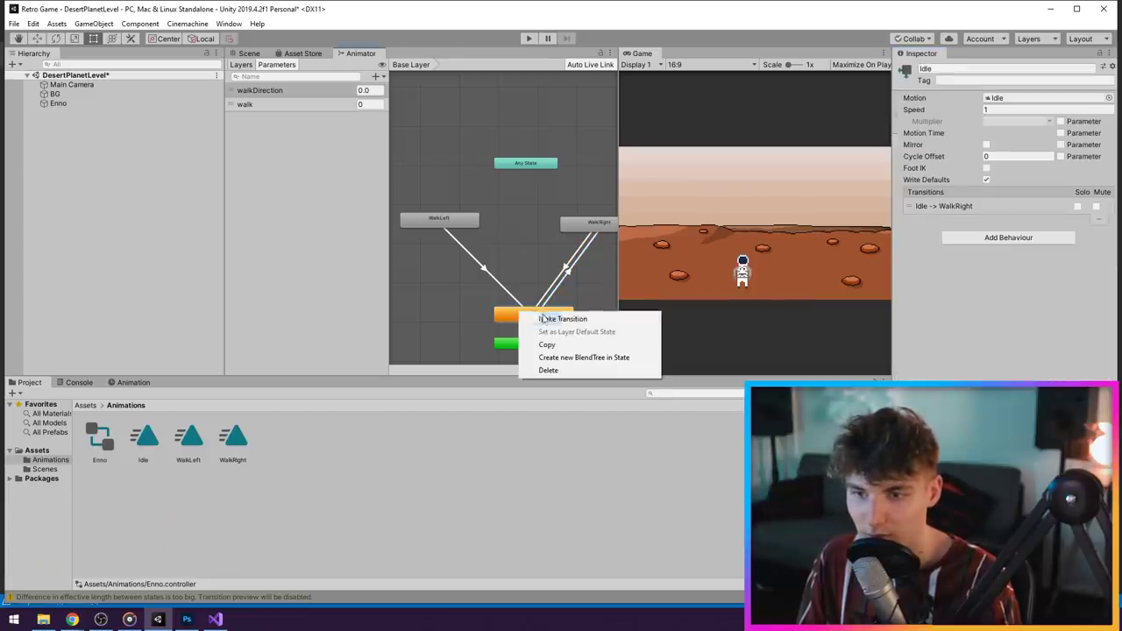
{"action": "left_click", "coordinate": [561, 319]}
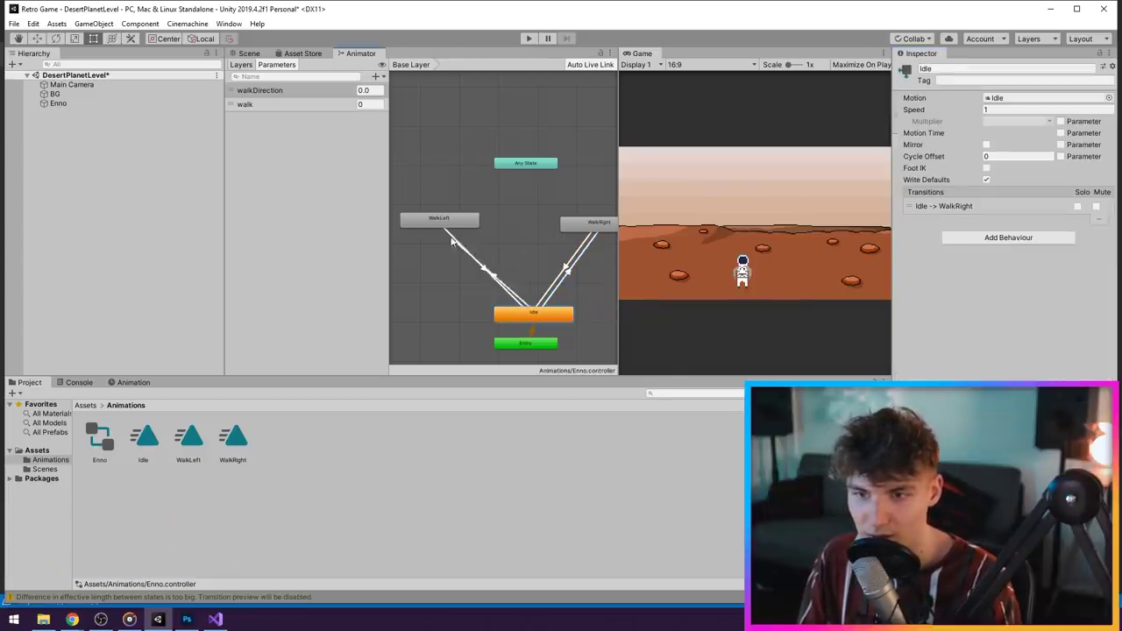
{"action": "left_click", "coordinate": [465, 224]}
{"action": "left_click", "coordinate": [470, 255]}
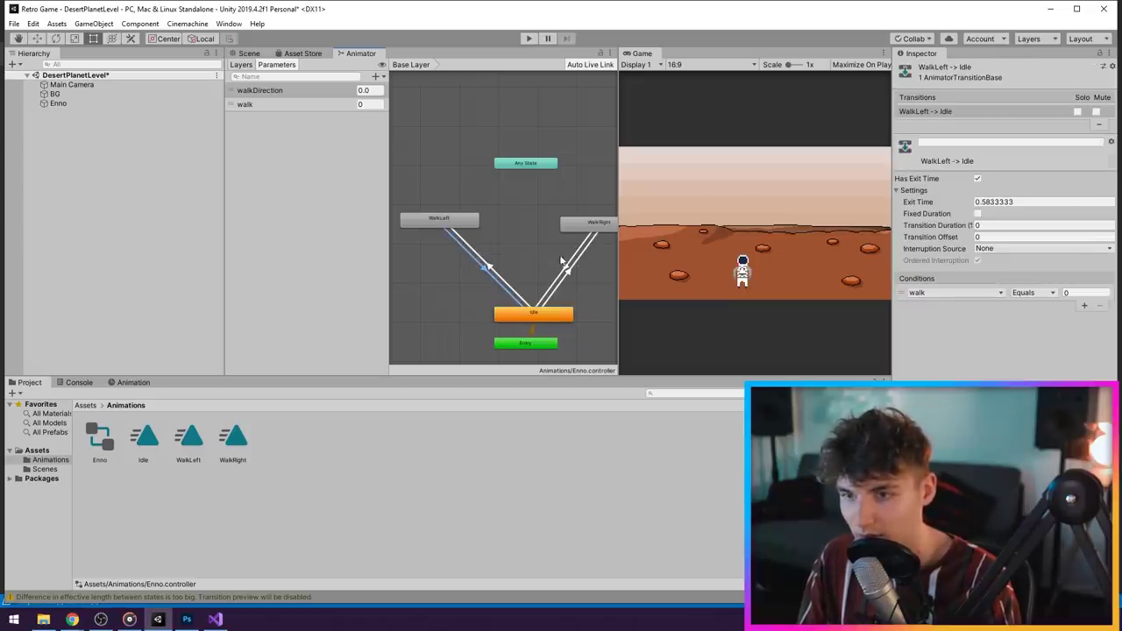
{"action": "left_click", "coordinate": [491, 270]}
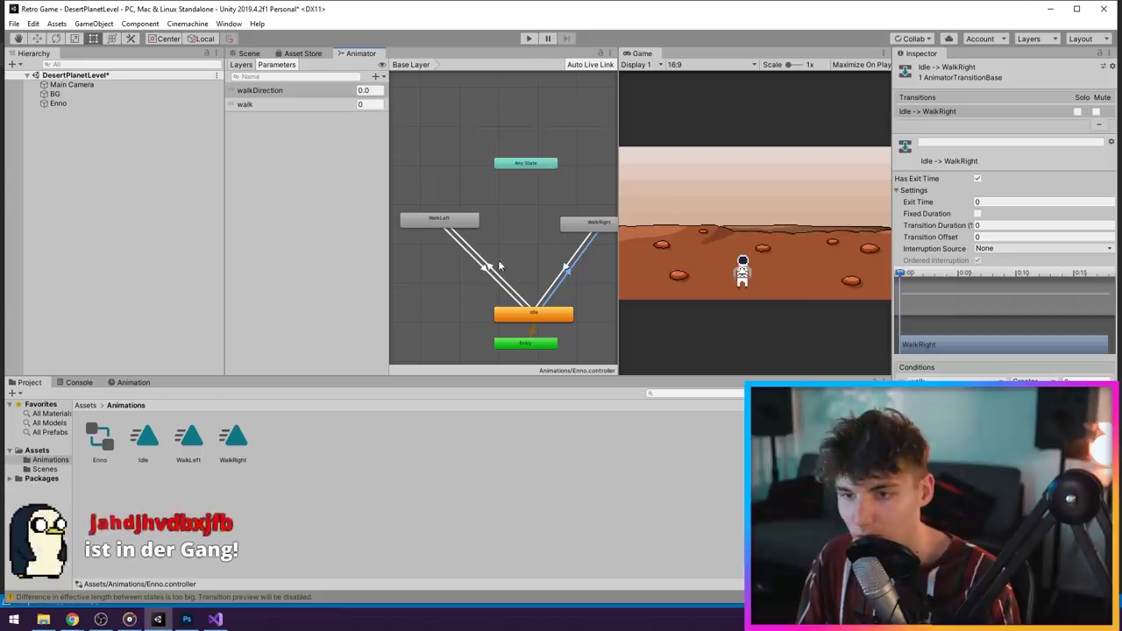
Play-test walking the astronaut left, then stop the game
{"action": "key", "text": "ctrl+p"}
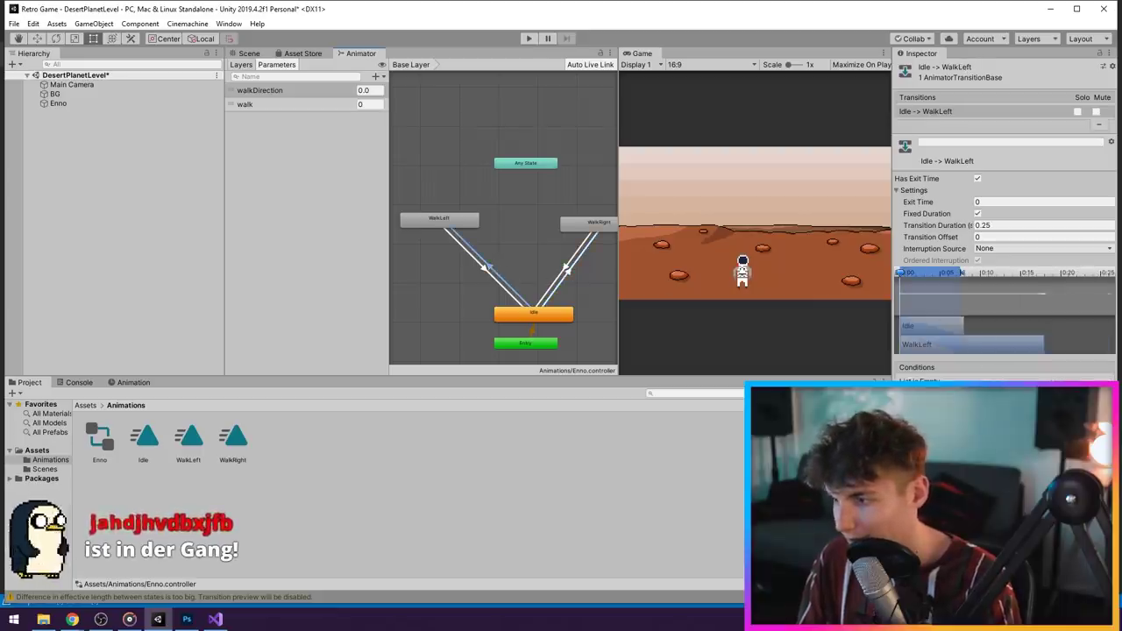
{"action": "key", "text": "Left"}
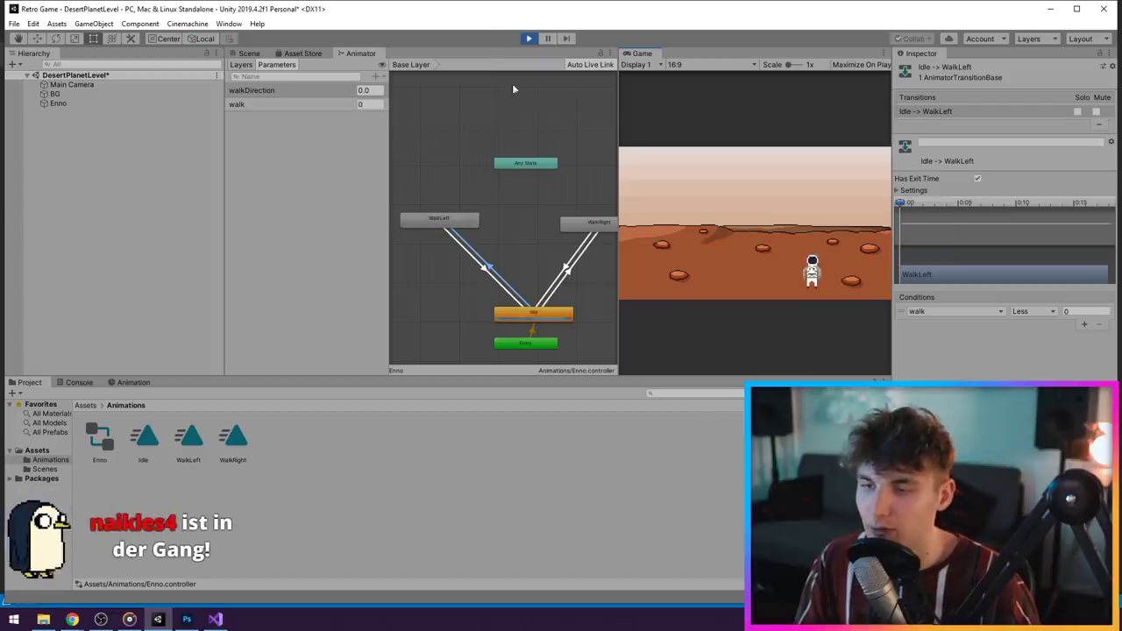
{"action": "left_click", "coordinate": [526, 38]}
Change the right-move walk value on line 34 to 1, save, and return to Unity
{"action": "left_click", "coordinate": [215, 619]}
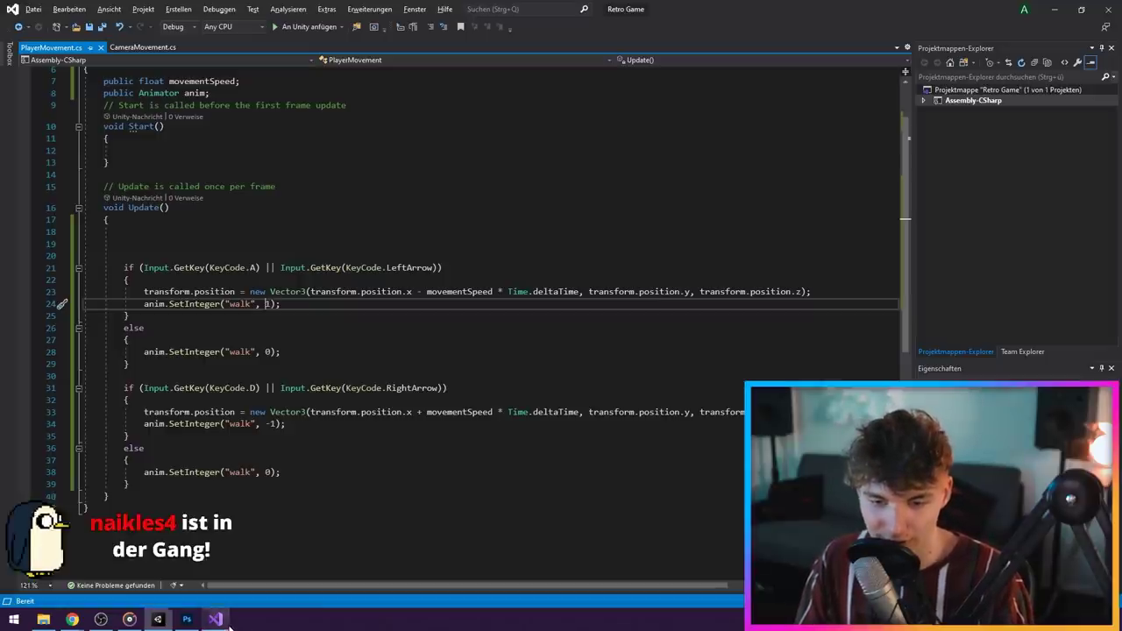
{"action": "left_click", "coordinate": [269, 423]}
{"action": "key", "text": "BackSpace"}
{"action": "key", "text": "ctrl+s"}
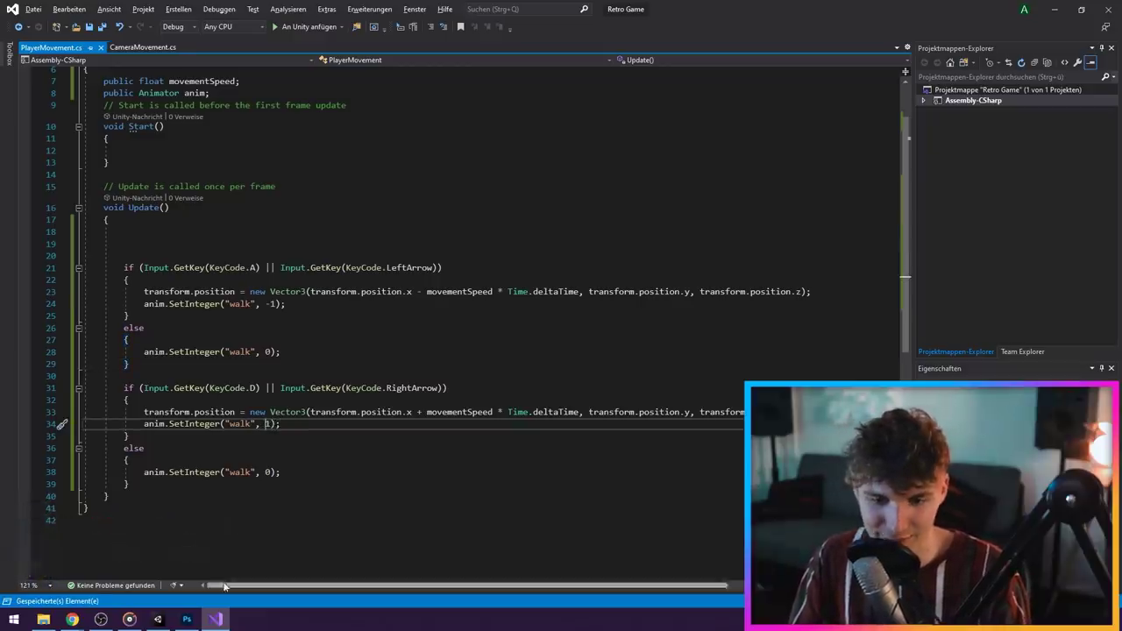
{"action": "left_click", "coordinate": [166, 621]}
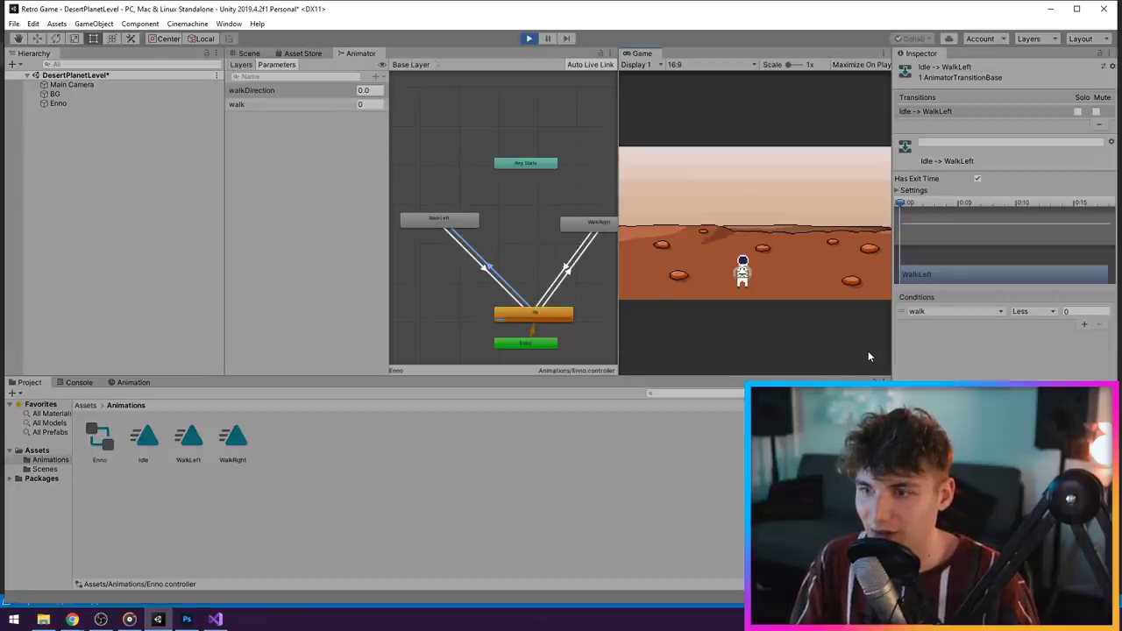
{"action": "key", "text": "Right"}
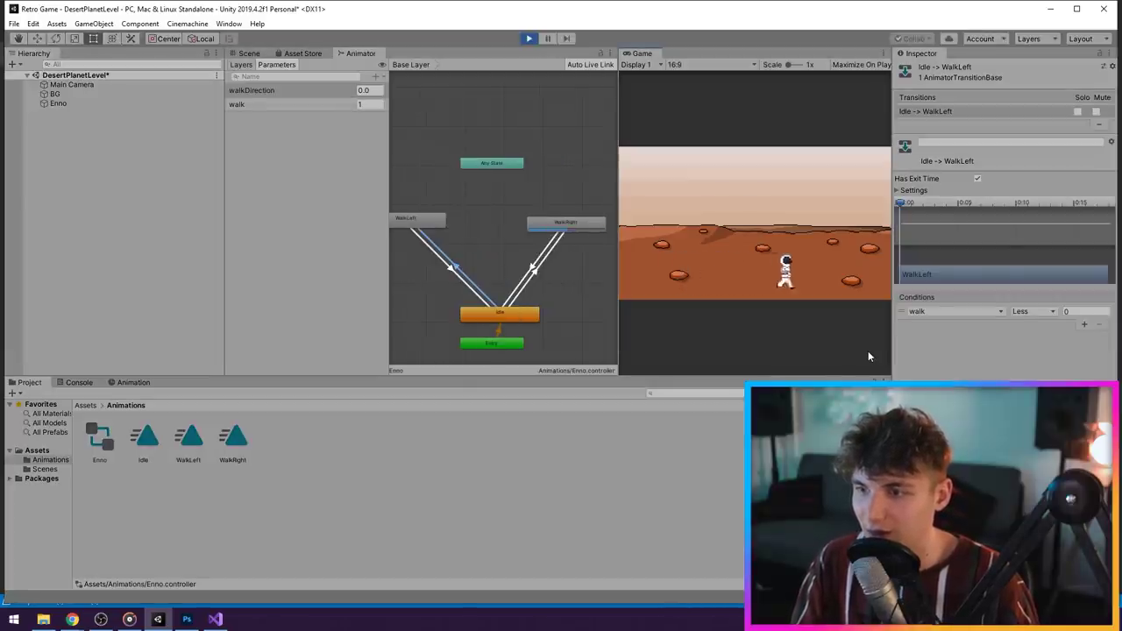
{"action": "key", "text": "Left"}
{"action": "key", "text": "Right"}
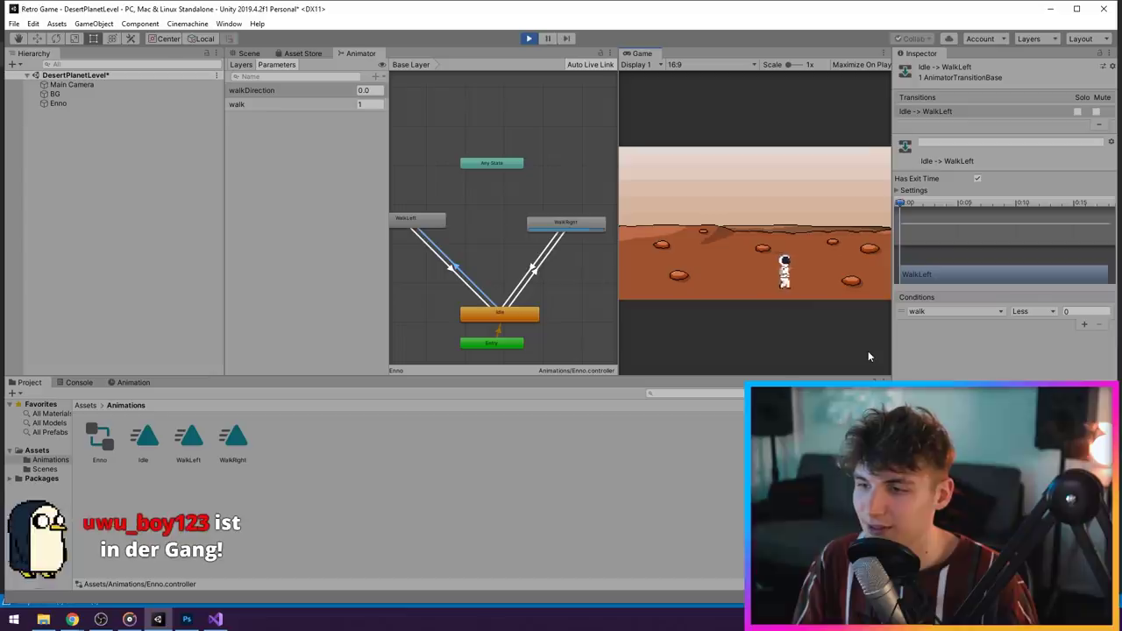
{"action": "key", "text": "Left"}
{"action": "key", "text": "ctrl+p"}
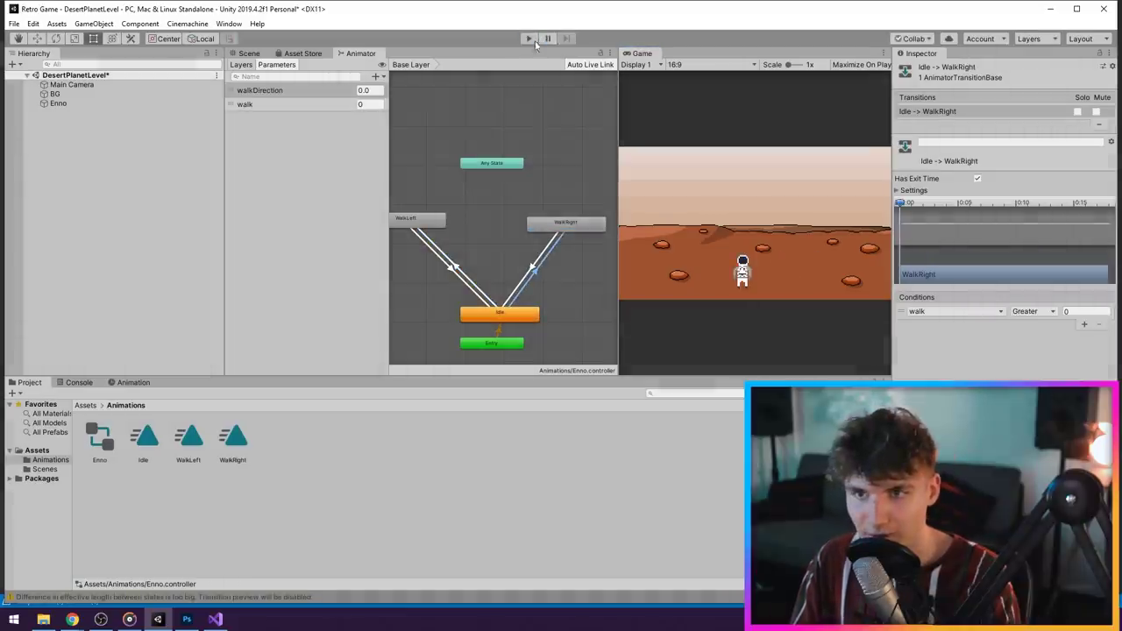
{"action": "left_click", "coordinate": [215, 619]}
{"action": "left_click", "coordinate": [269, 304]}
{"action": "left_click", "coordinate": [187, 620]}
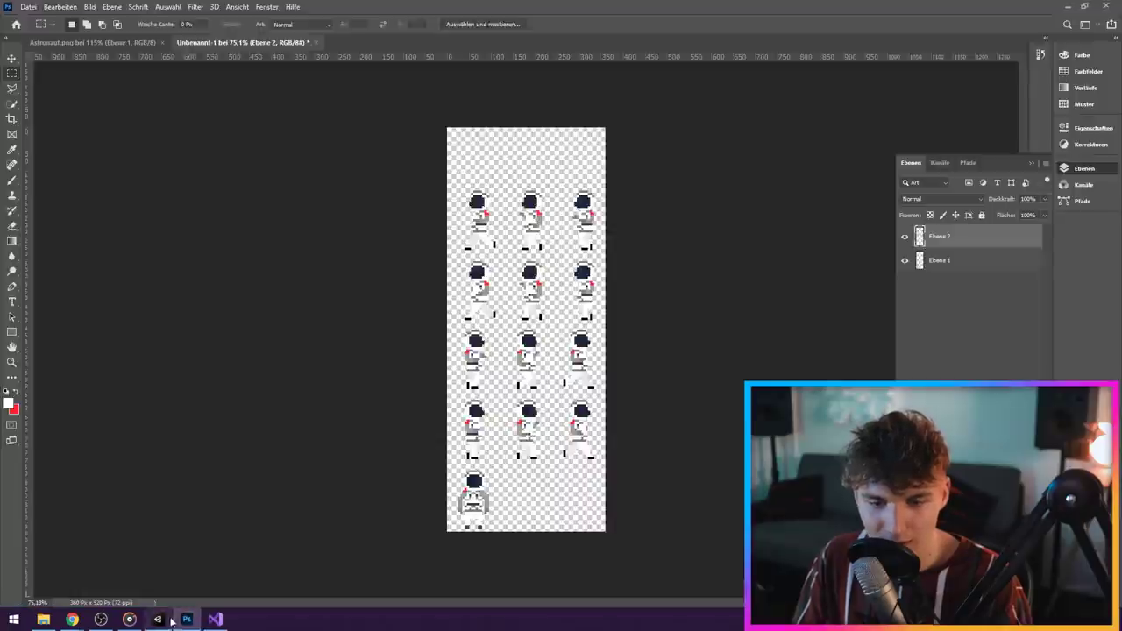
{"action": "left_click", "coordinate": [158, 620]}
{"action": "left_click", "coordinate": [442, 263]}
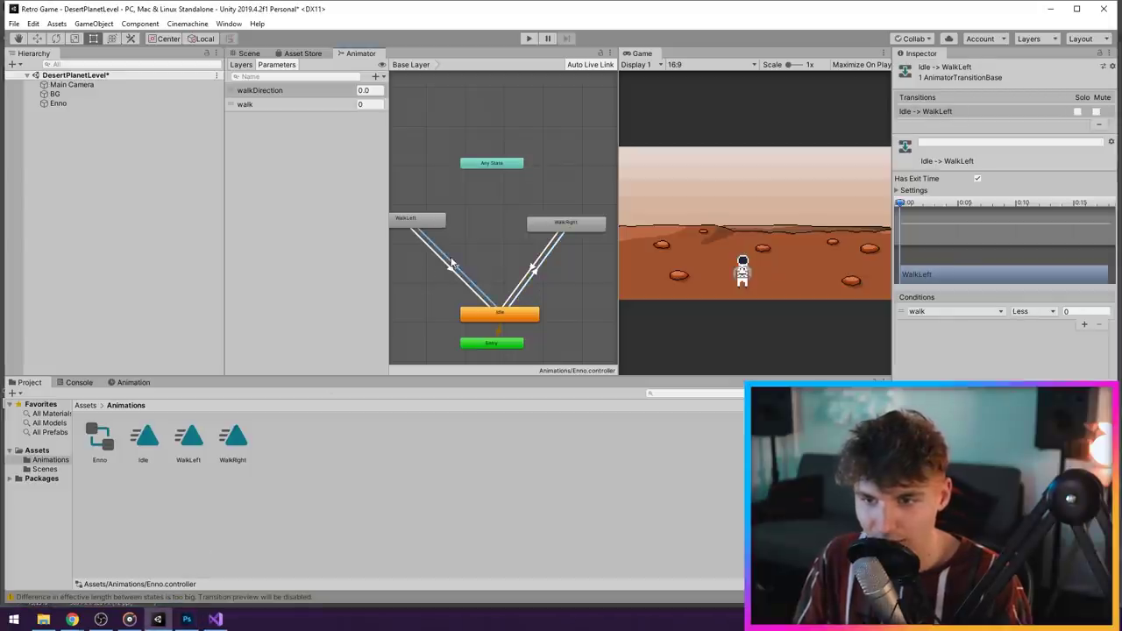
Keep walk Less, turn off Has Exit Time on Idle-to-WalkRight, and start Play mode
{"action": "left_click", "coordinate": [1043, 317]}
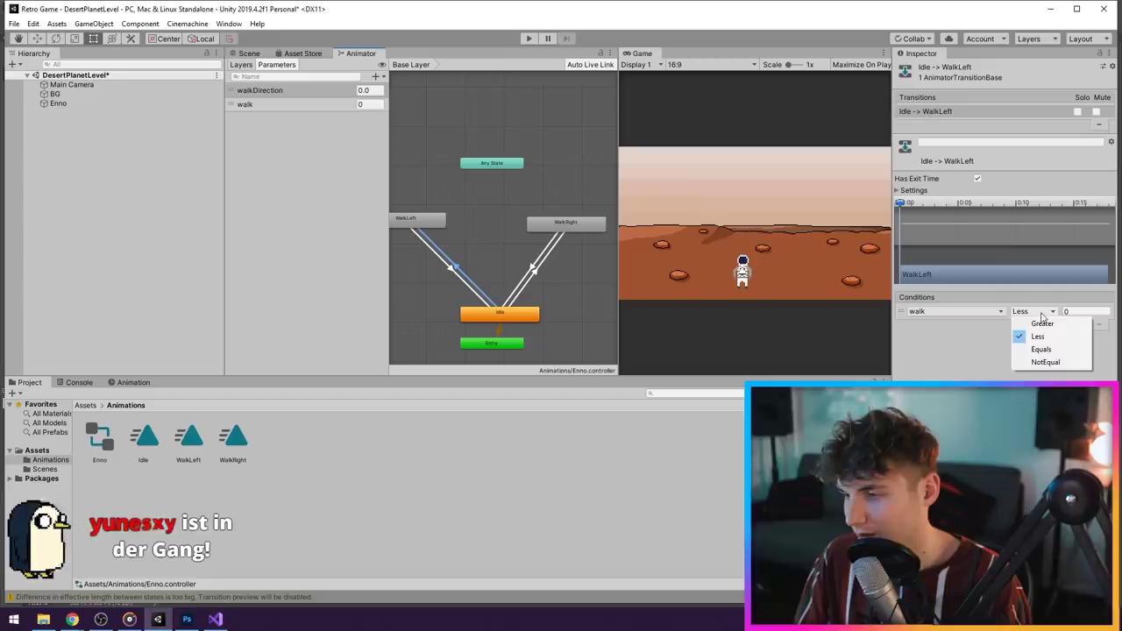
{"action": "left_click", "coordinate": [1037, 337]}
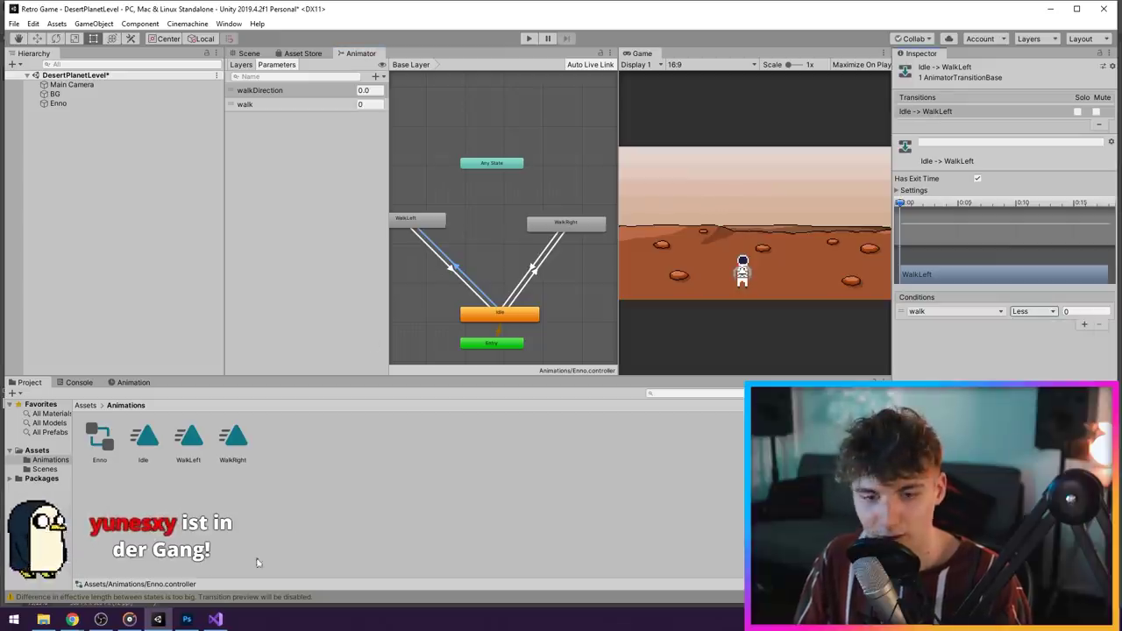
{"action": "left_click", "coordinate": [421, 219]}
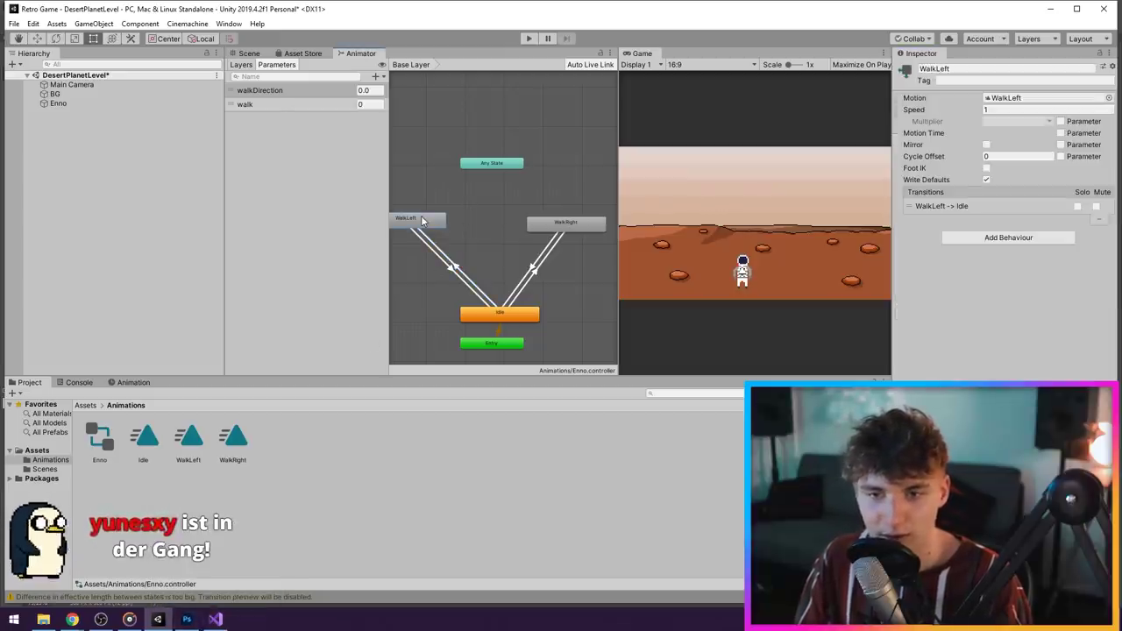
{"action": "left_click", "coordinate": [549, 254]}
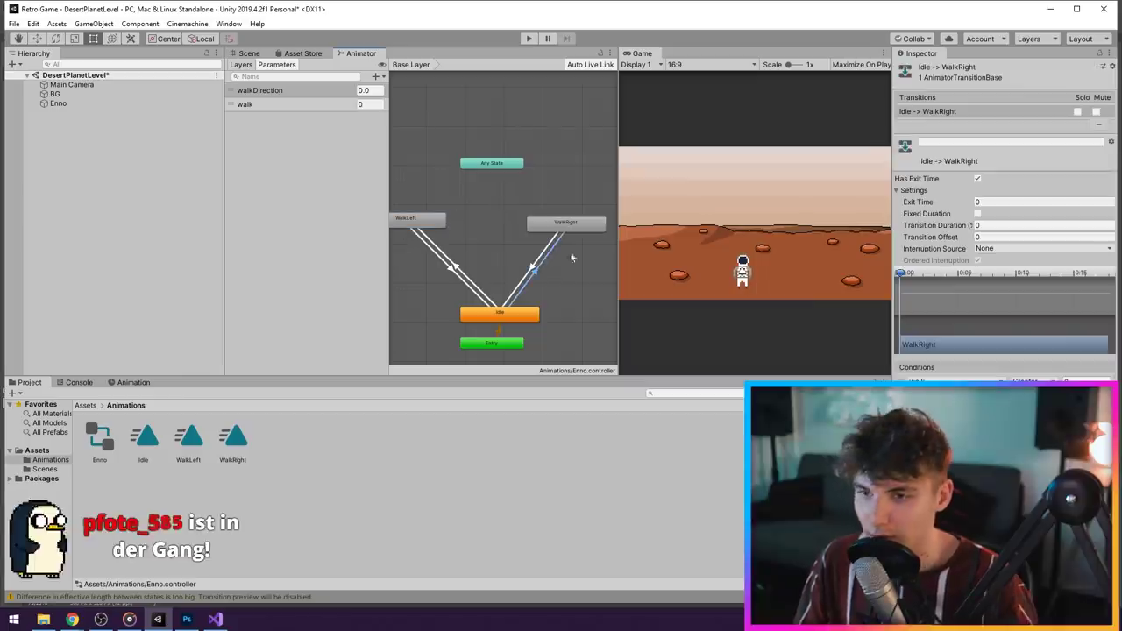
{"action": "left_click", "coordinate": [977, 178]}
{"action": "key", "text": "ctrl+p"}
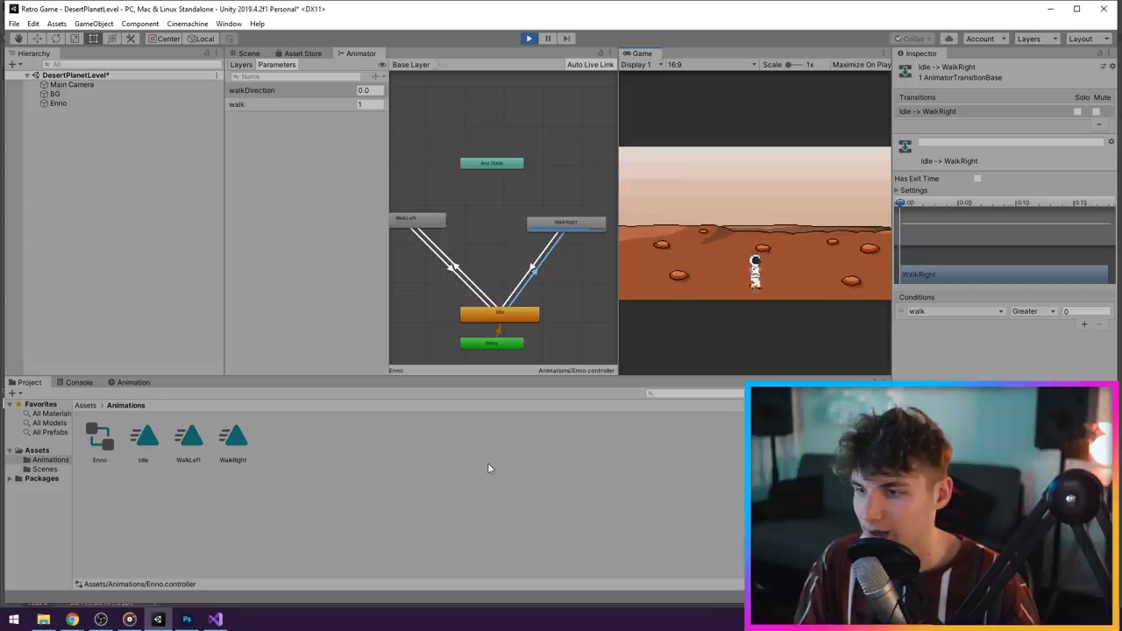
Walk the astronaut right then left, stop Play mode, and switch to Visual Studio
{"action": "key", "text": "Right"}
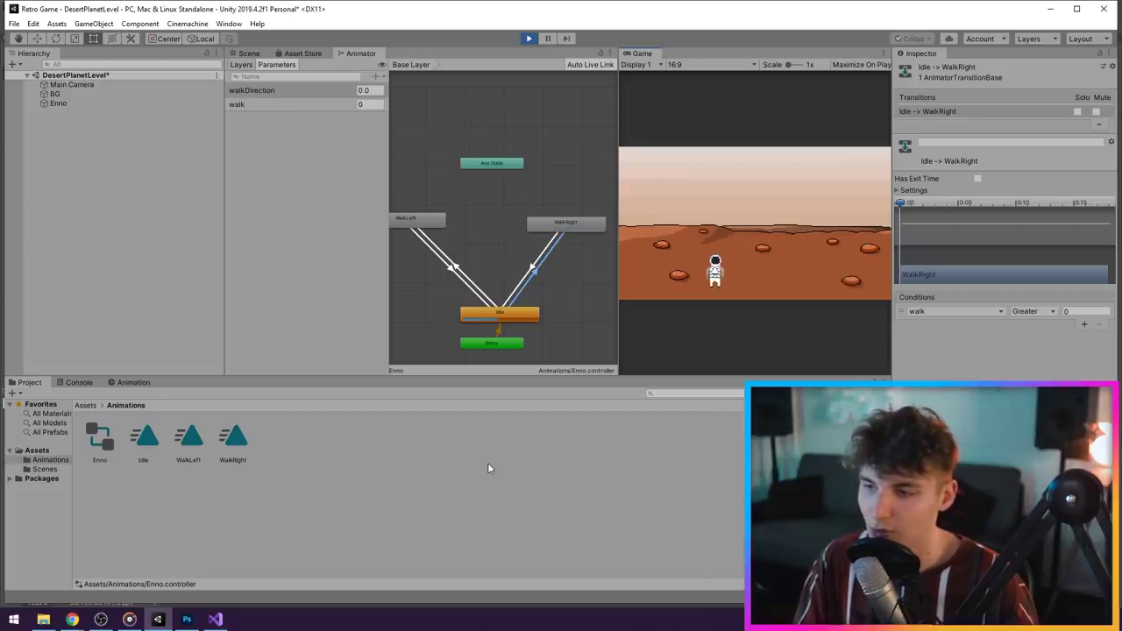
{"action": "key", "text": "Right"}
{"action": "key", "text": "Left"}
{"action": "key", "text": "Left"}
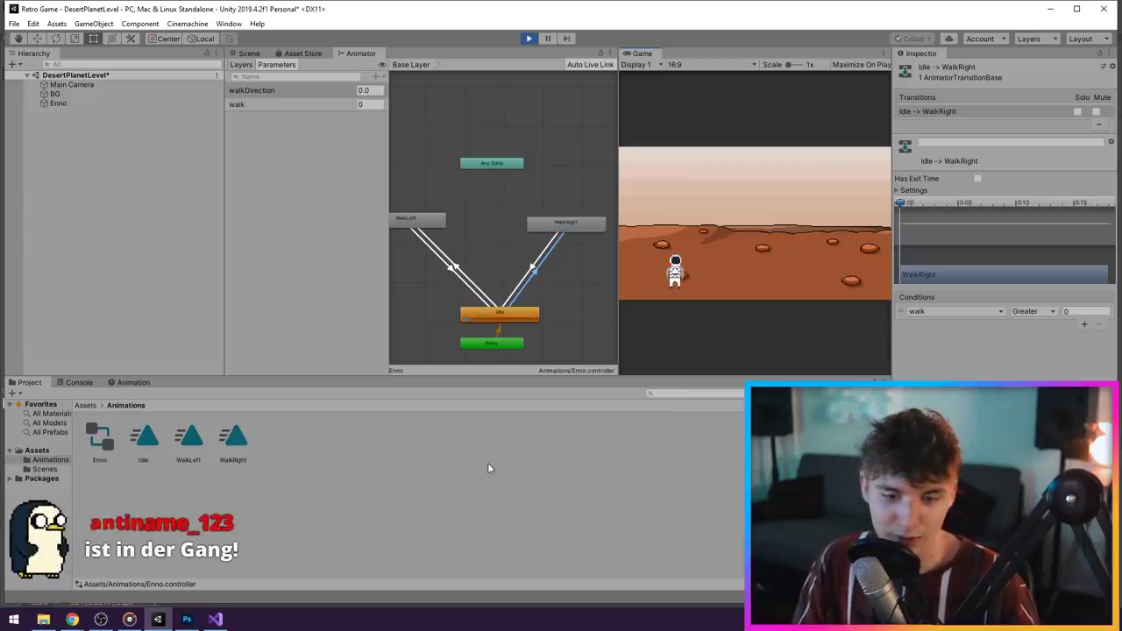
{"action": "key", "text": "ctrl+p"}
{"action": "key", "text": "alt+Tab"}
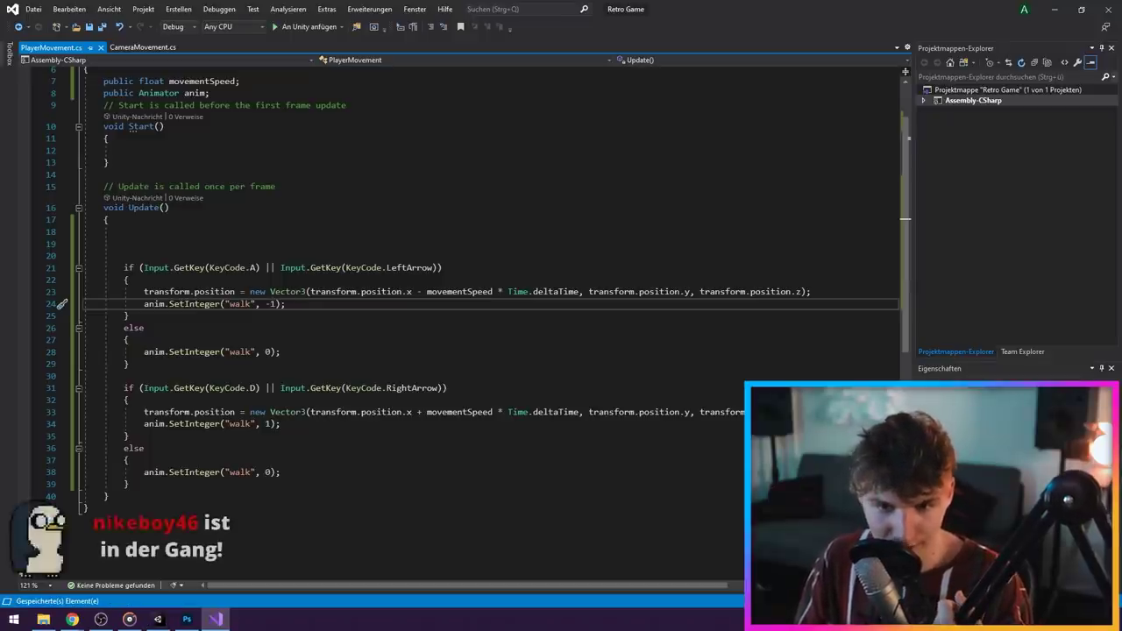
Remove the else block and move anim.SetInteger("walk", 0) to the top of Update()
{"action": "key", "text": "ctrl+z"}
{"action": "key", "text": "ctrl+z"}
{"action": "left_click_drag", "start_coordinate": [281, 447], "coordinate": [120, 435]}
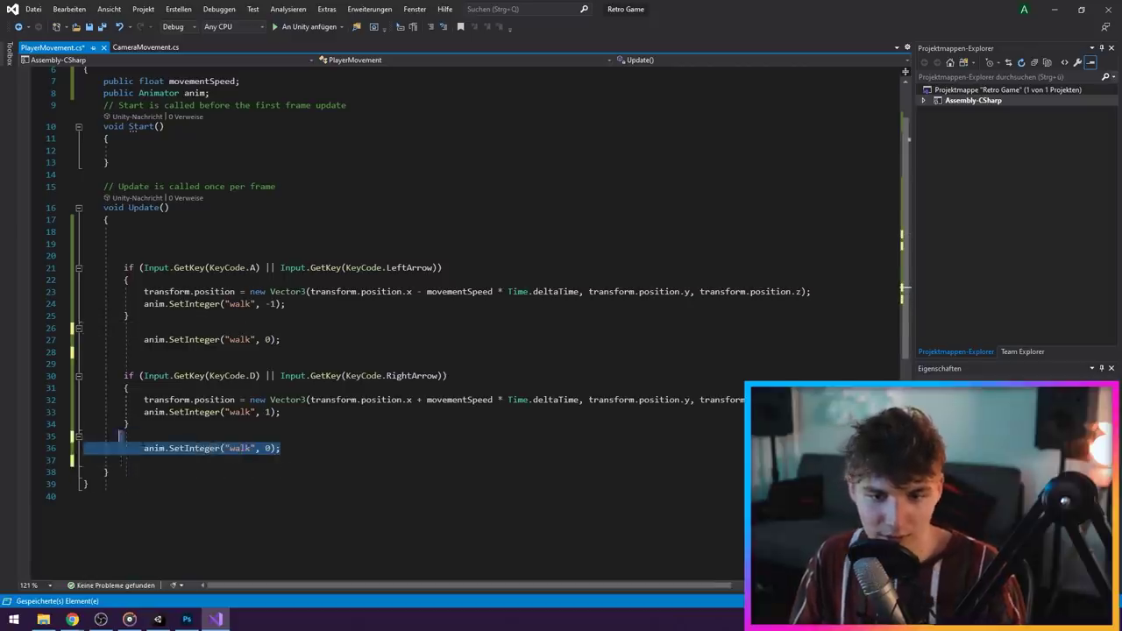
{"action": "key", "text": "ctrl+x"}
{"action": "left_click", "coordinate": [123, 255]}
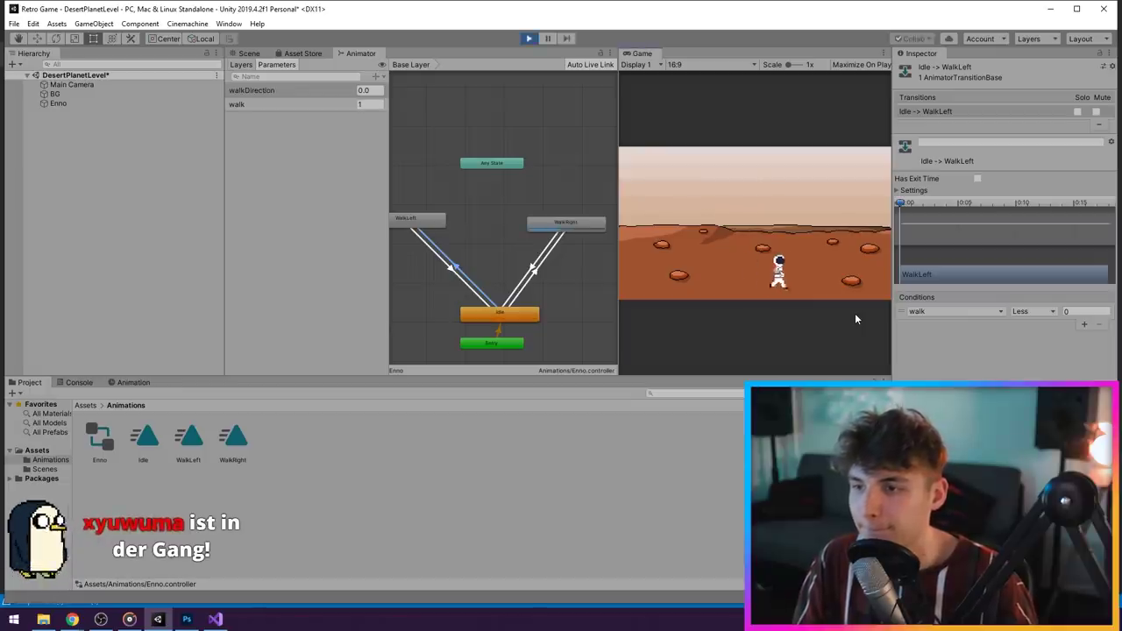
Play-test the astronaut with the Left and Right arrow keys, checking the walk and idle animations
{"action": "key", "text": "Left"}
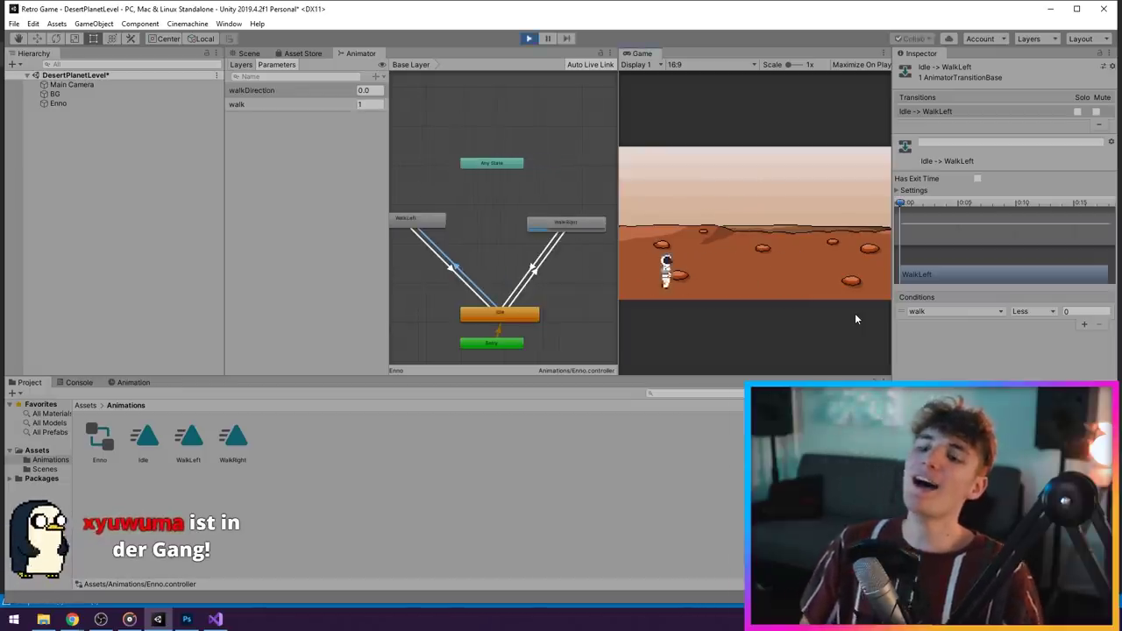
{"action": "key", "text": "Right"}
{"action": "key", "text": "Left"}
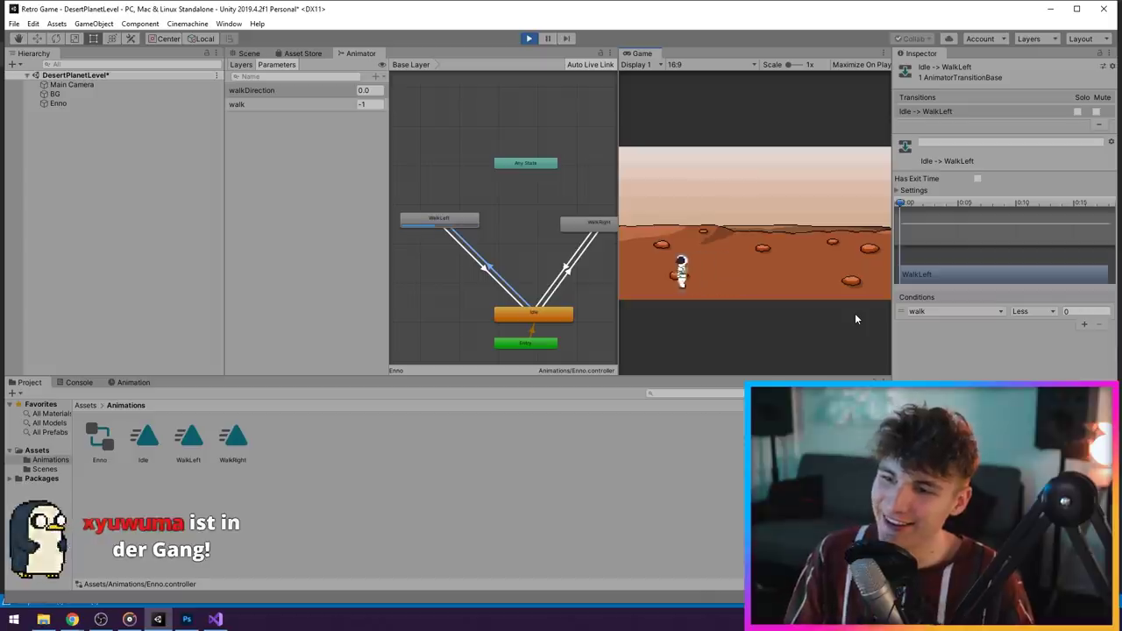
{"action": "key", "text": "Right"}
{"action": "key", "text": "Right"}
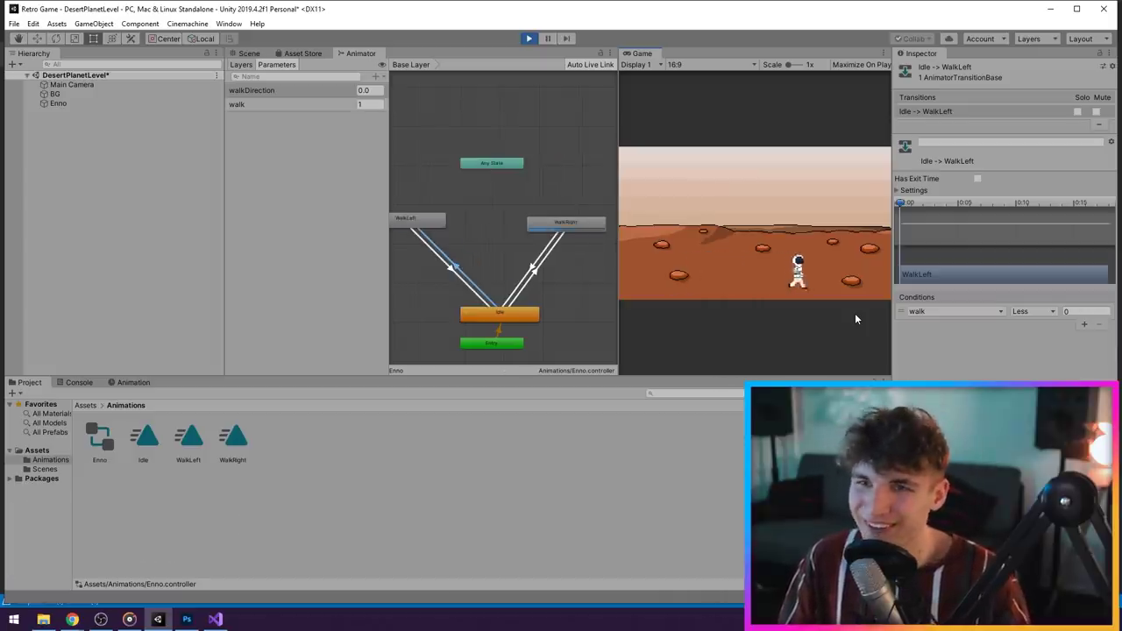
{"action": "key", "text": "Left"}
{"action": "key", "text": "Left"}
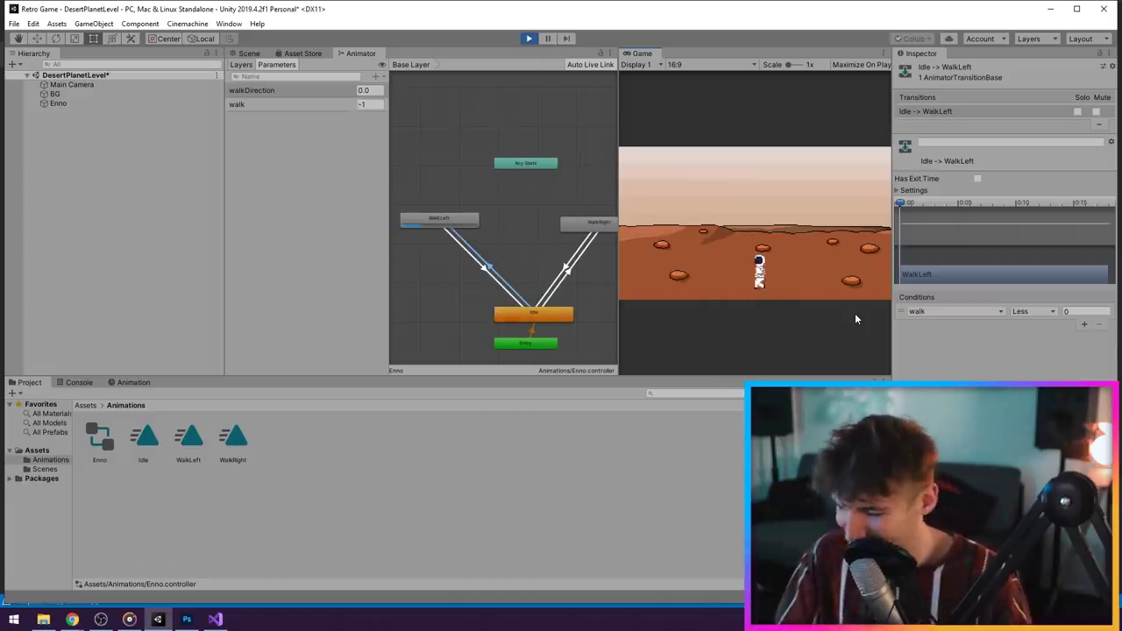
{"action": "key", "text": "Left"}
{"action": "key", "text": "Right"}
{"action": "key", "text": "Left"}
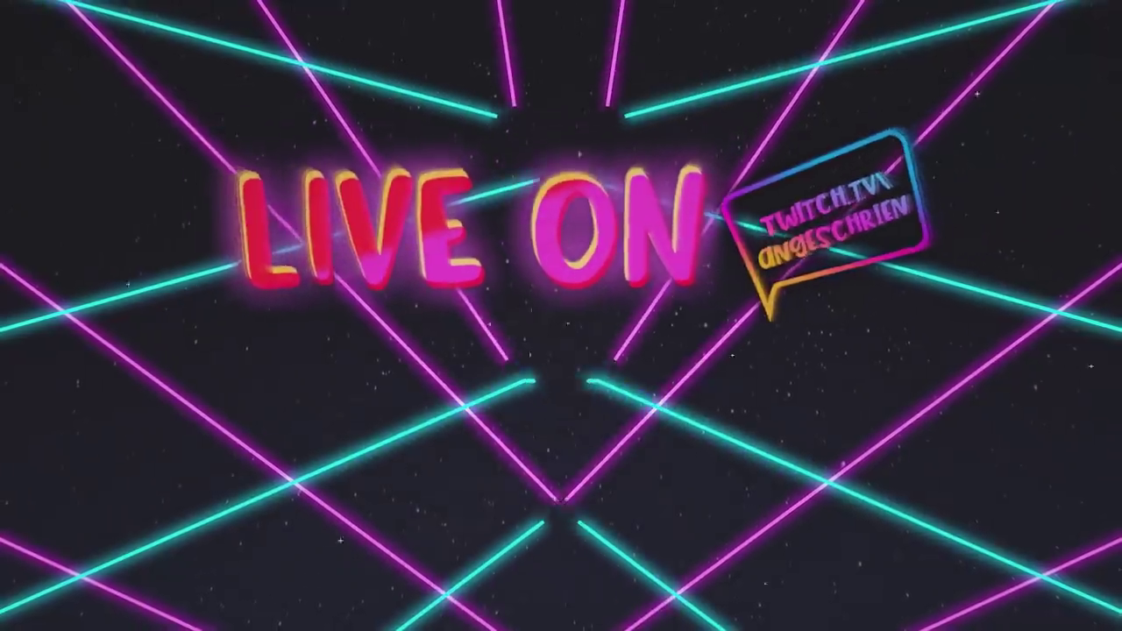